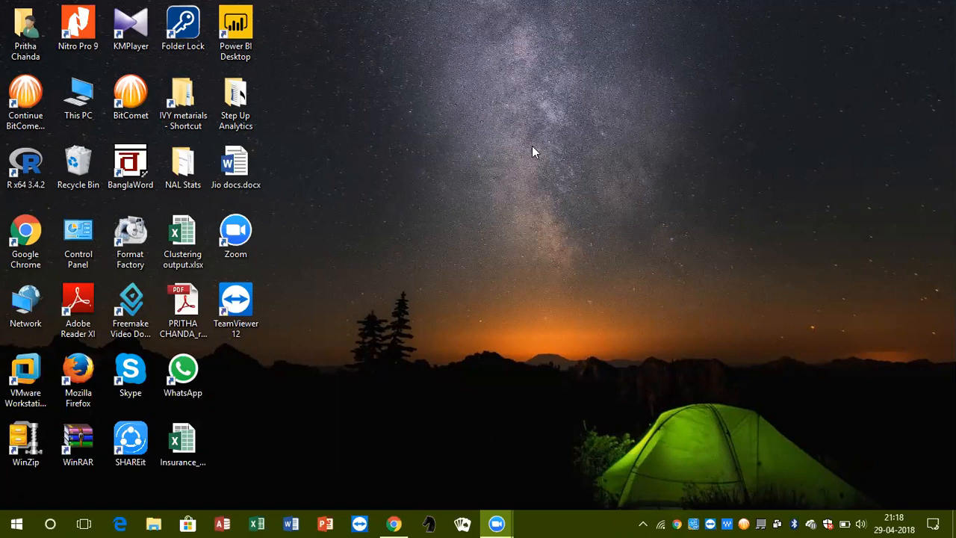
# Open Power BI Desktop, dismiss the welcome screen and load the Cust_Inc sheet from the Excel workbook Customer_Income.xlsx
pyautogui.doubleClick(237, 28)
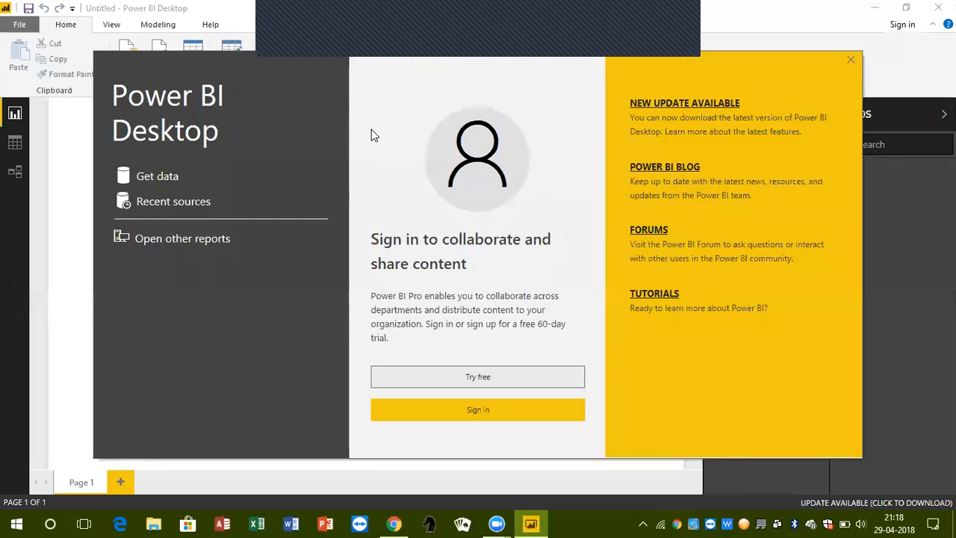
pyautogui.click(851, 60)
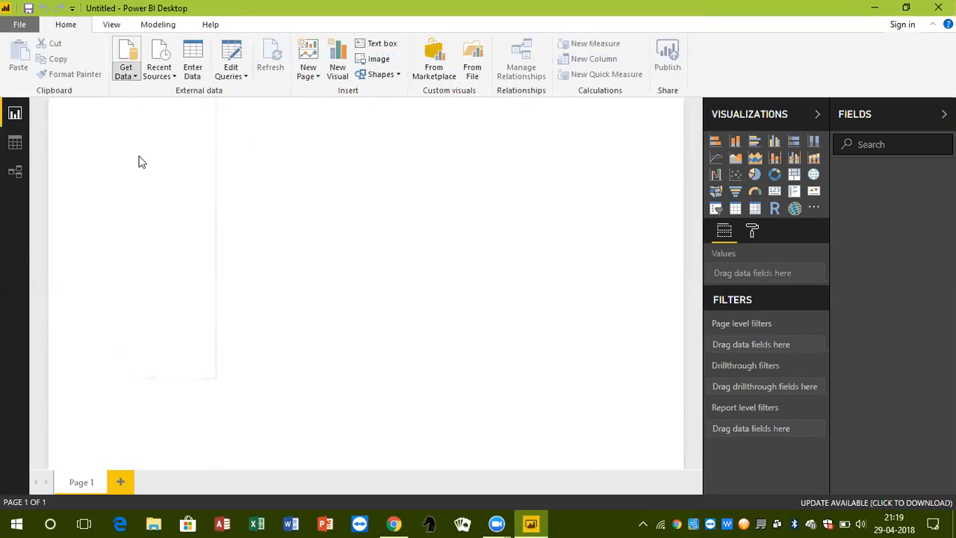
pyautogui.click(135, 74)
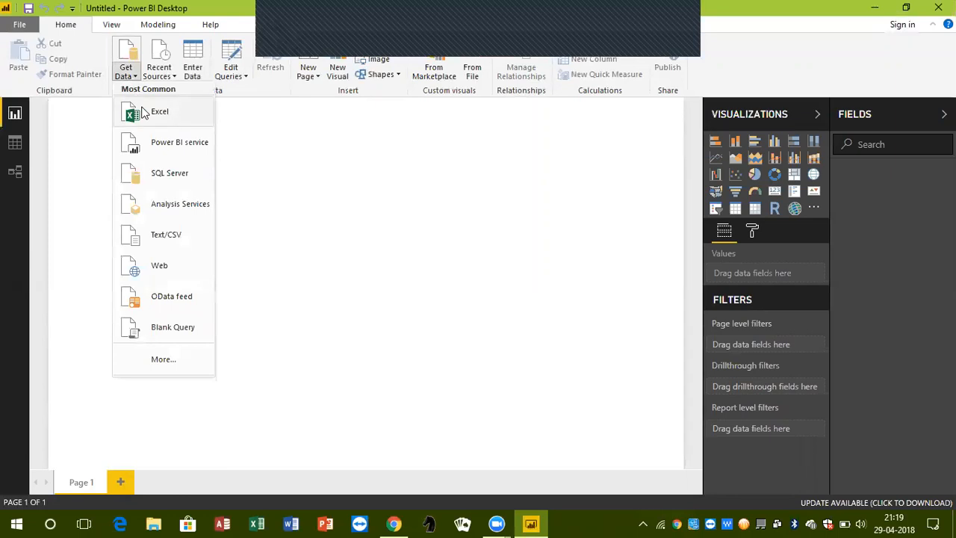
pyautogui.click(145, 112)
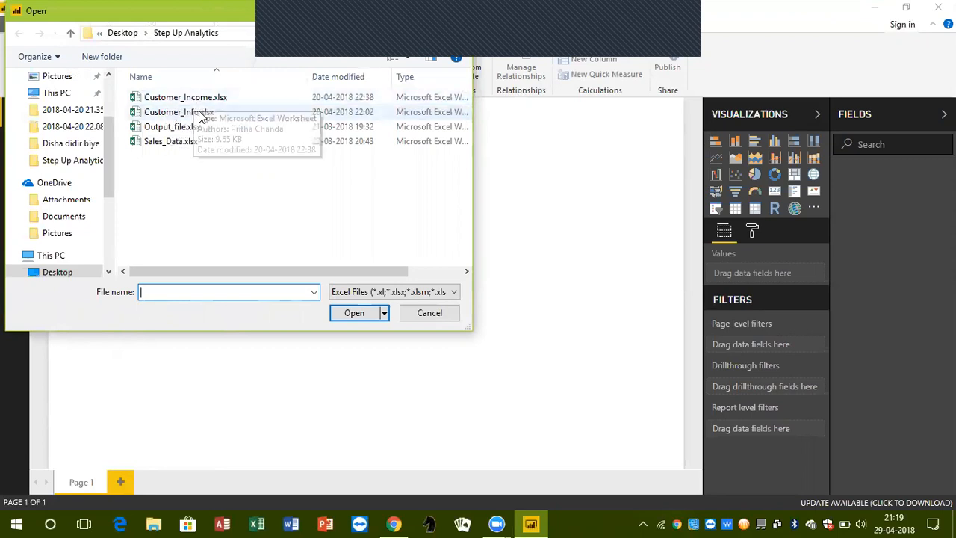
pyautogui.click(206, 103)
pyautogui.click(348, 313)
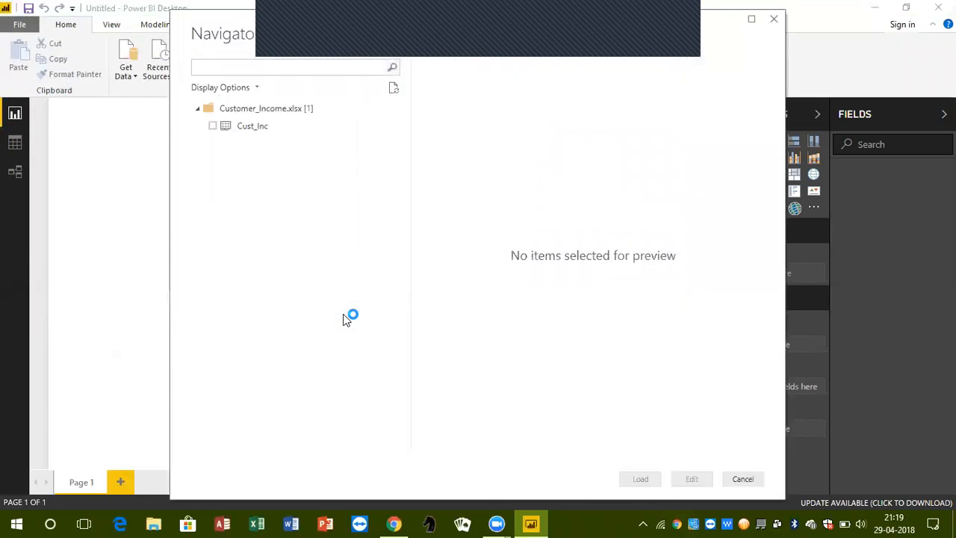
pyautogui.click(213, 127)
pyautogui.click(642, 479)
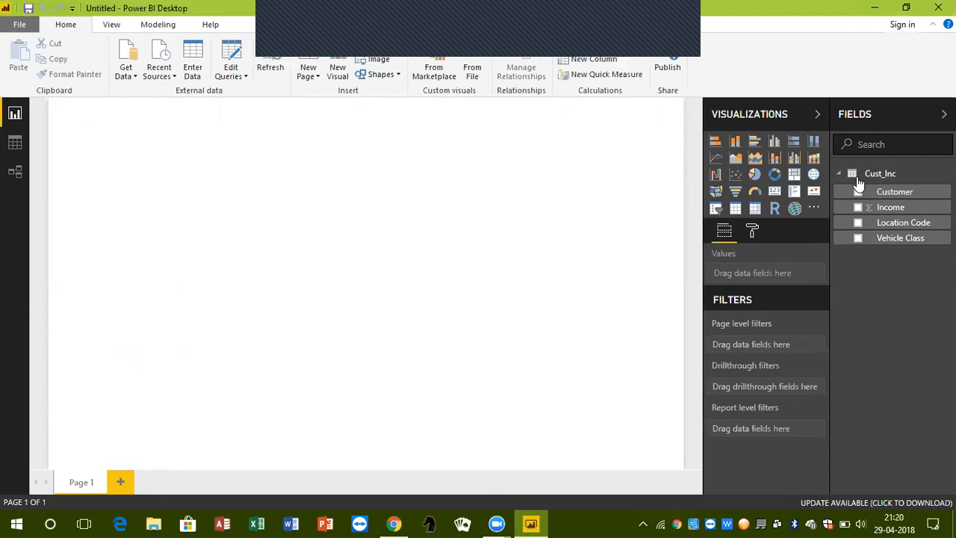
# Widen the field list and load the Customer_Info sheet from the Excel workbook Customer_Info.xlsx
pyautogui.moveTo(830, 241); pyautogui.dragTo(807, 254)
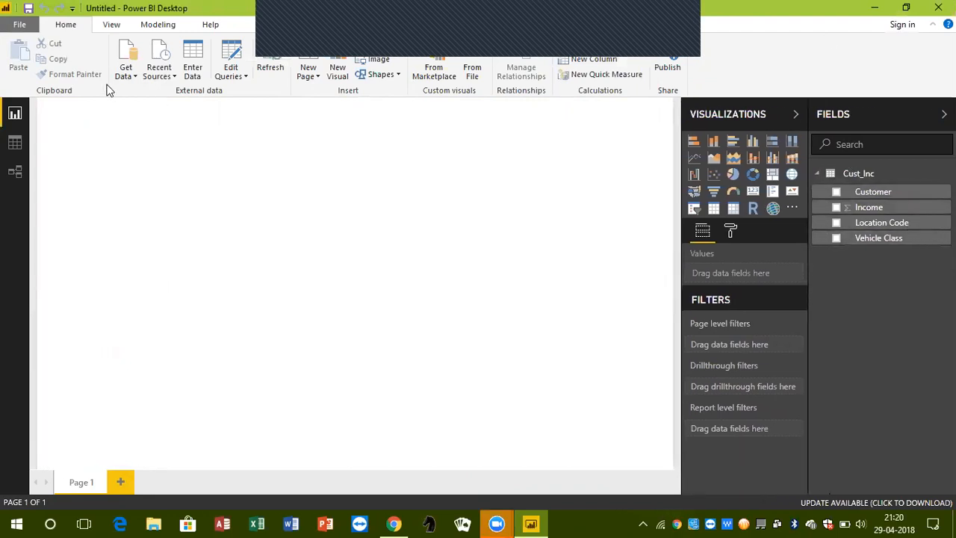
pyautogui.click(127, 73)
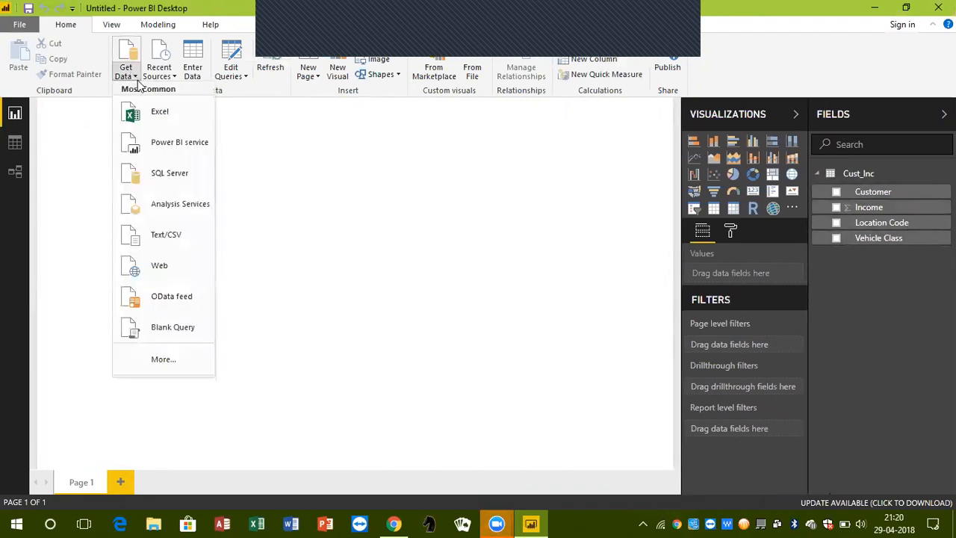
pyautogui.click(155, 114)
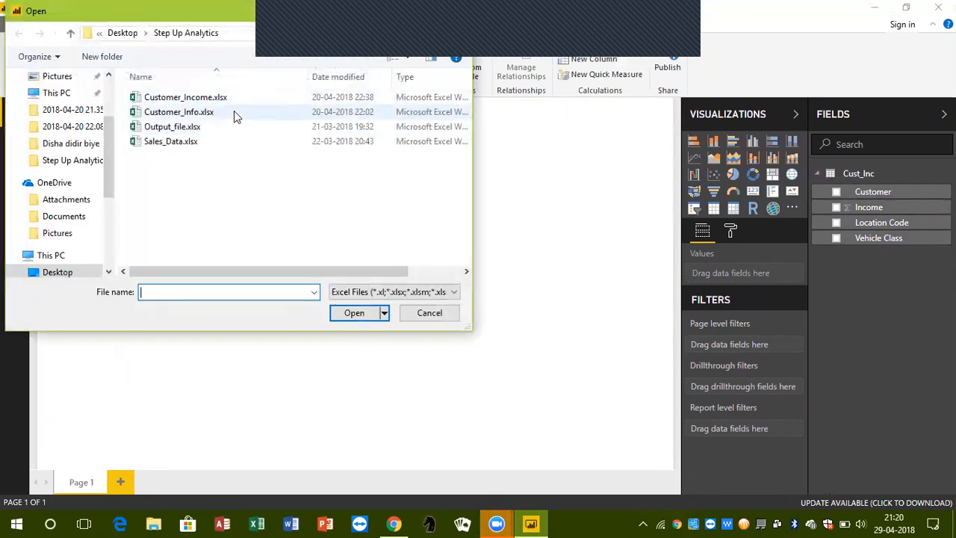
pyautogui.click(234, 112)
pyautogui.click(348, 313)
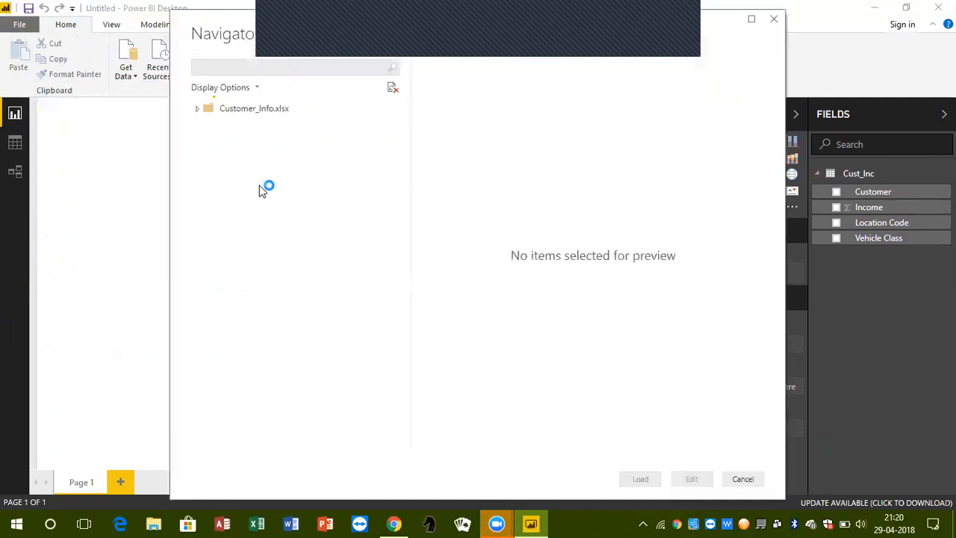
pyautogui.click(213, 126)
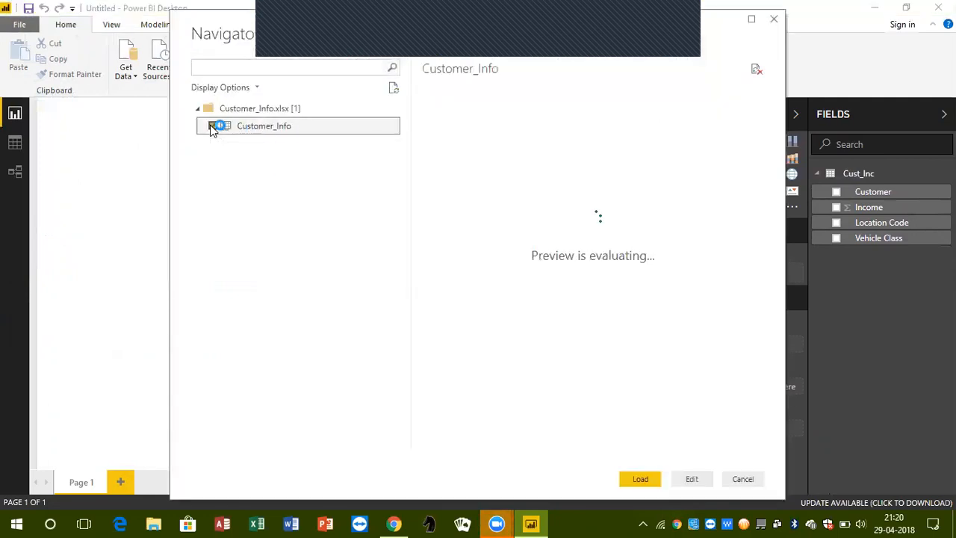
pyautogui.click(638, 480)
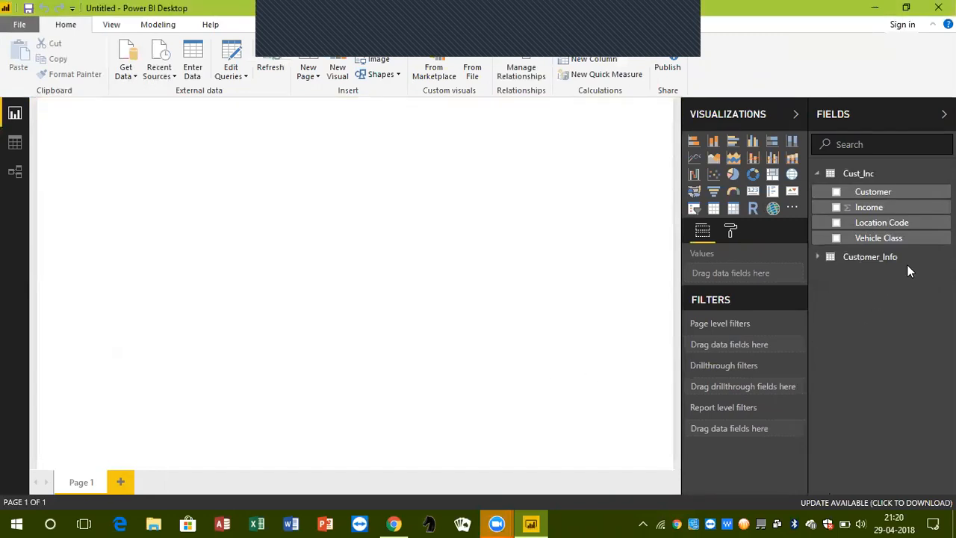
# Promote the first row of the Customer_Info query to column headers and apply the change to the model
pyautogui.click(867, 257)
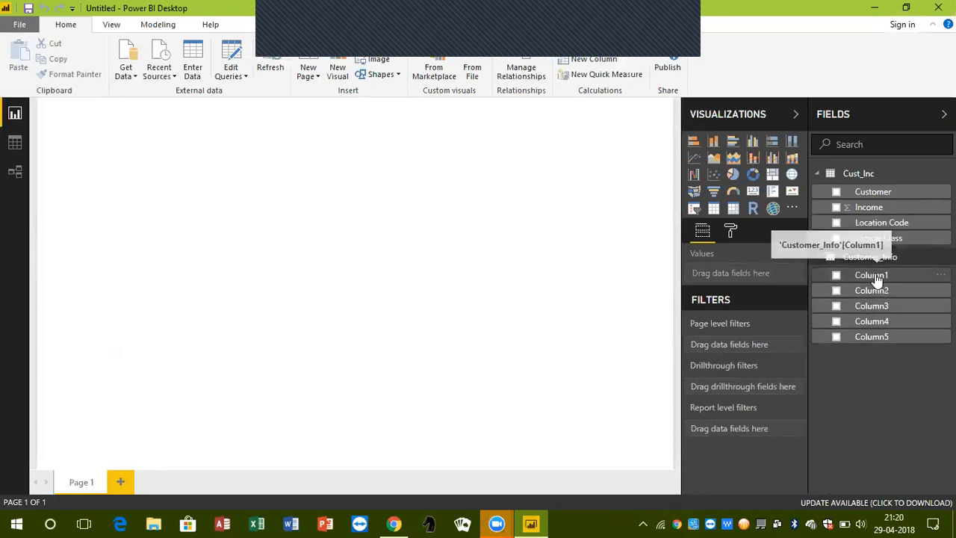
pyautogui.click(242, 77)
pyautogui.click(244, 92)
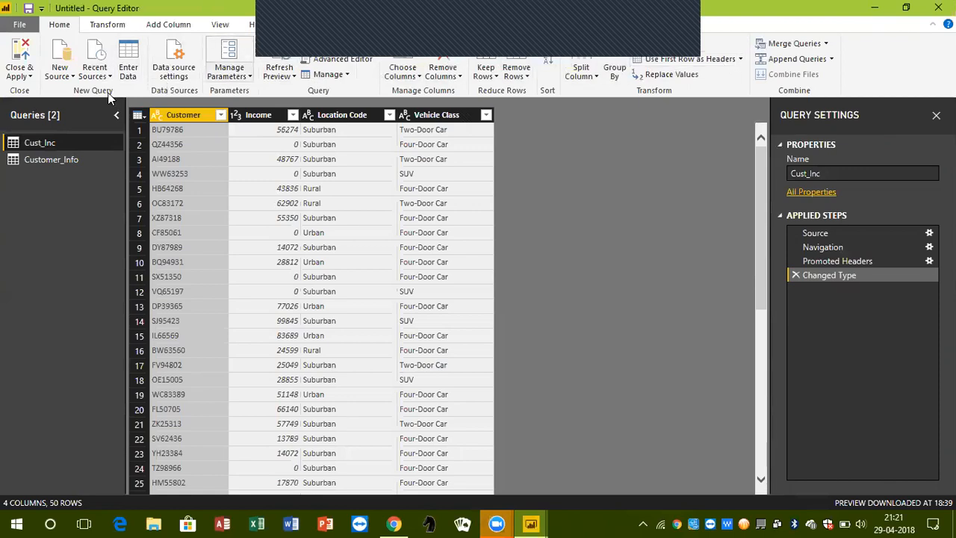
pyautogui.click(40, 158)
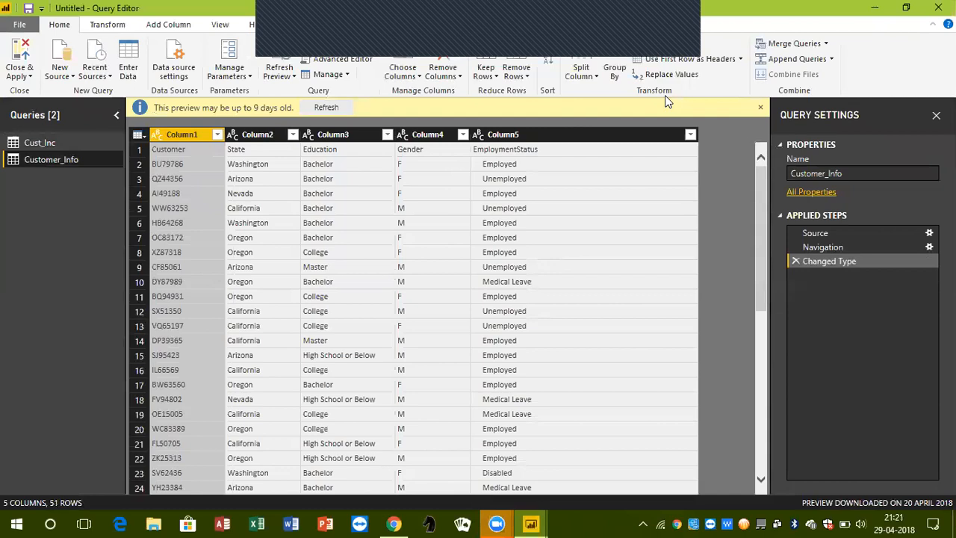
pyautogui.click(670, 61)
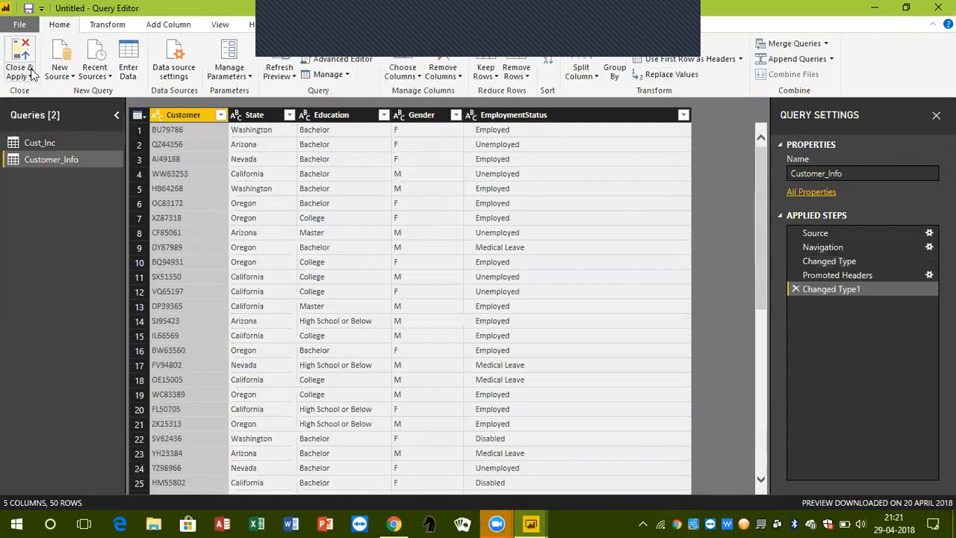
pyautogui.click(25, 60)
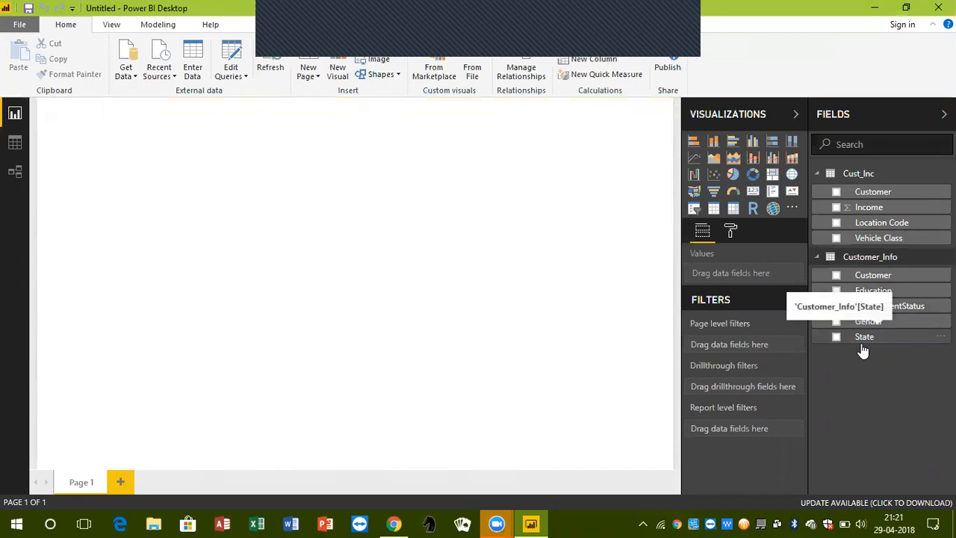
# Examine the relationship between the Cust_Inc and Customer_Info tables and the filter levels of the report view
pyautogui.click(15, 173)
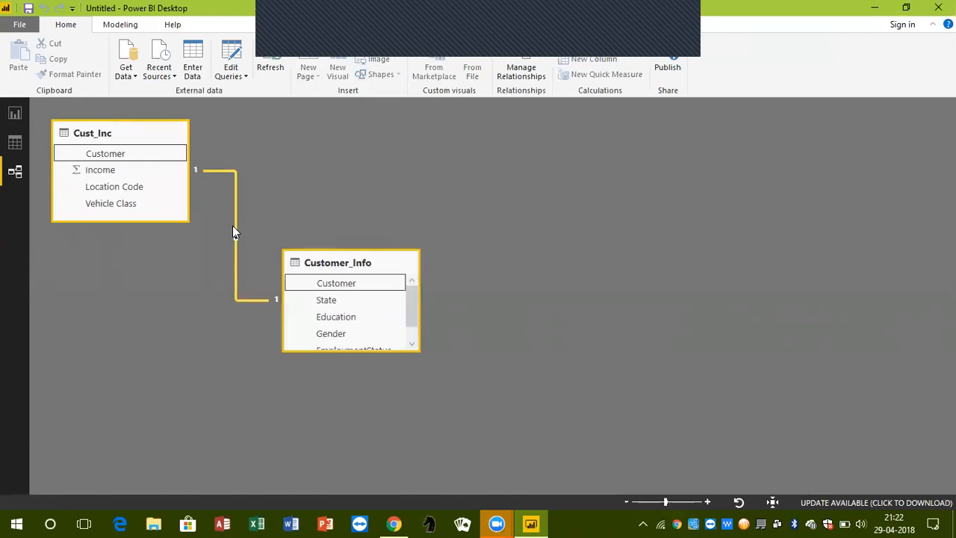
pyautogui.click(15, 113)
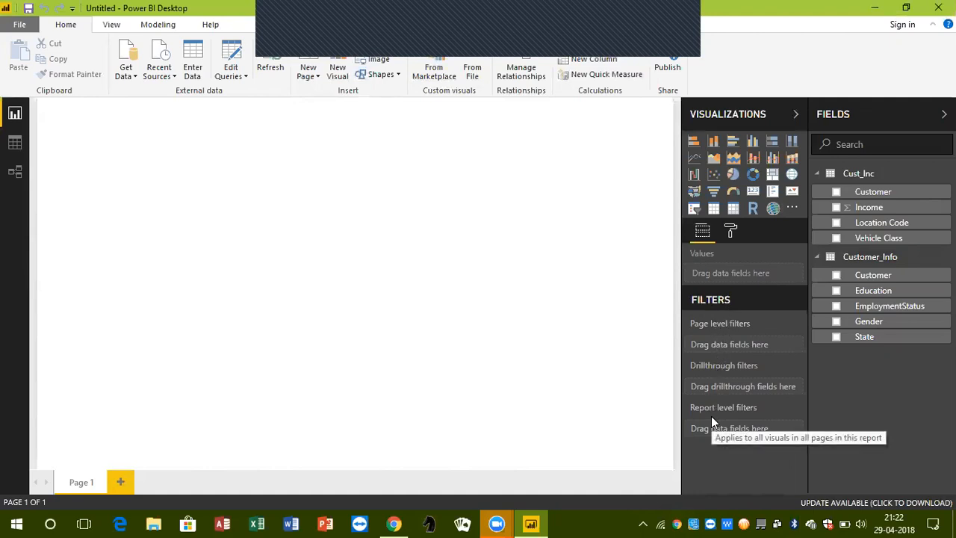
pyautogui.moveTo(714, 329)
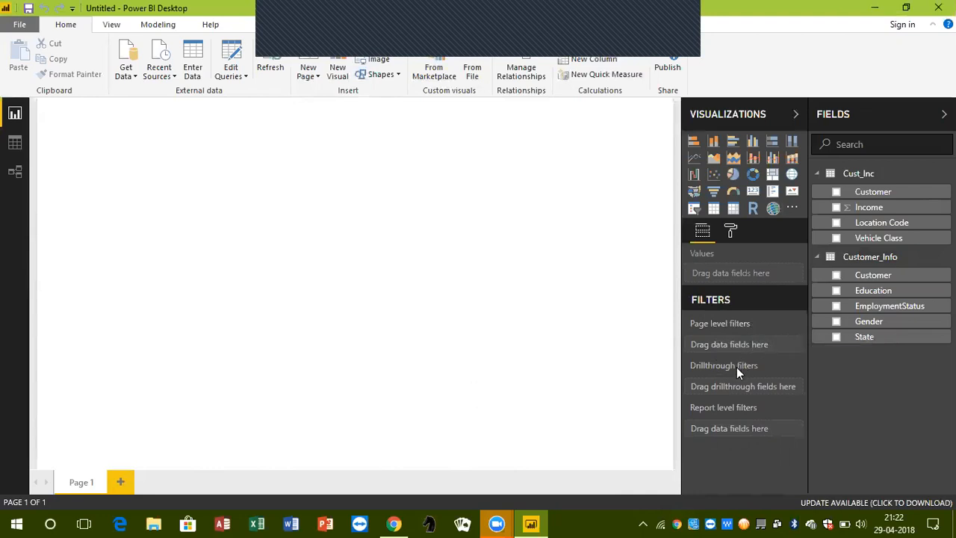
pyautogui.moveTo(737, 366)
# Add a second report page and rename the two pages Details and Report
pyautogui.click(120, 482)
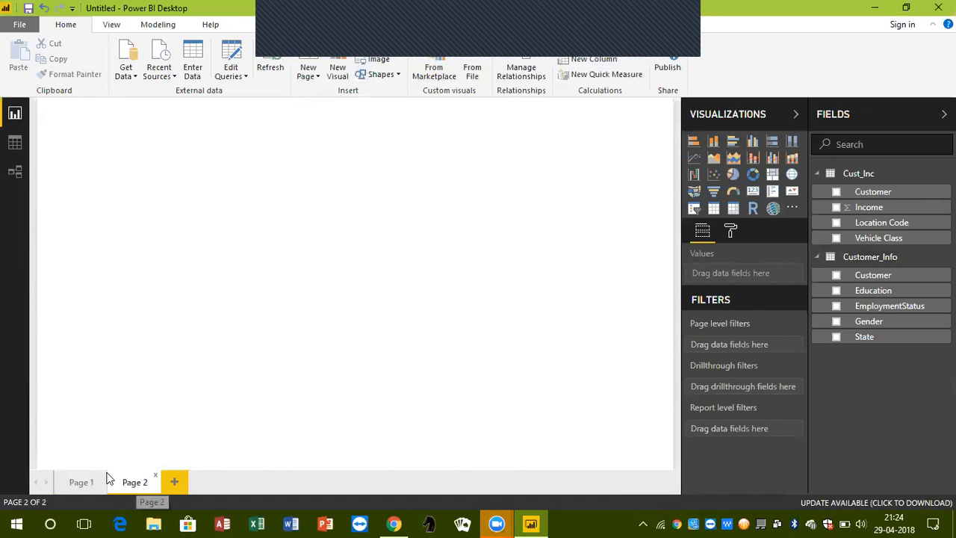
pyautogui.doubleClick(78, 482)
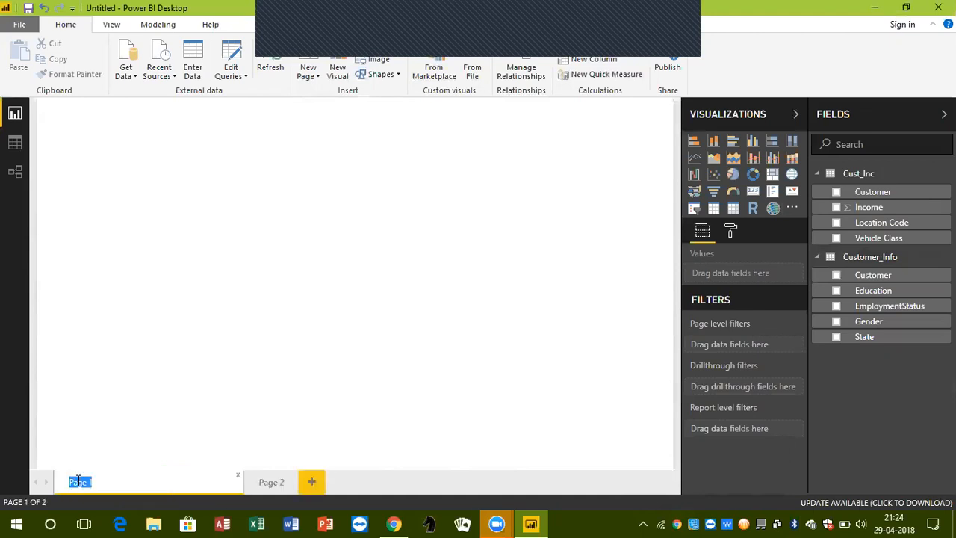
pyautogui.write('Details')
pyautogui.press('Return')
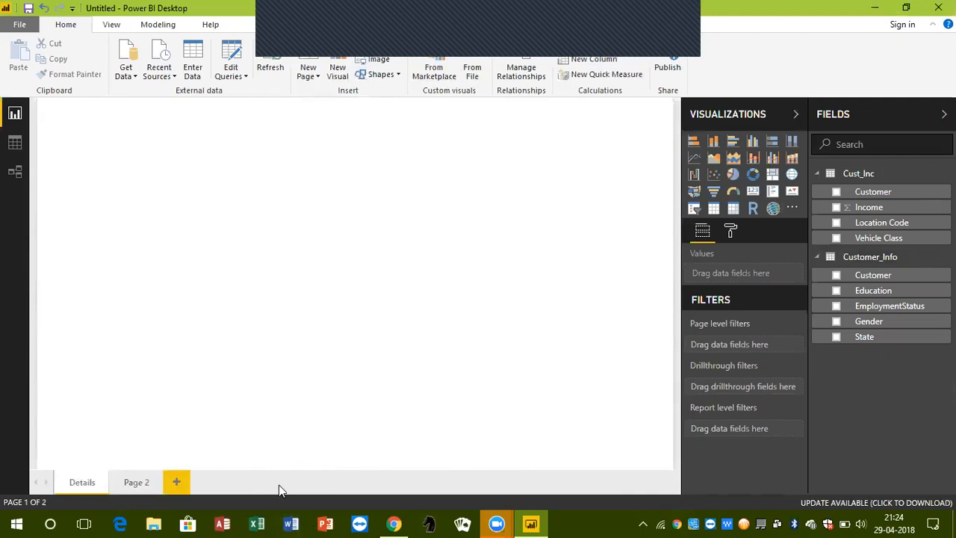
pyautogui.doubleClick(135, 482)
pyautogui.write('Report')
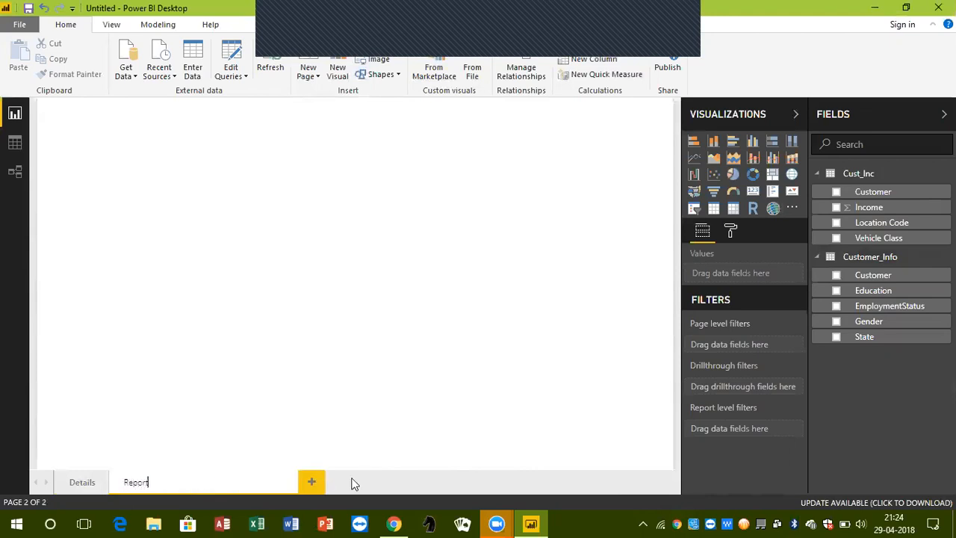
pyautogui.click(252, 407)
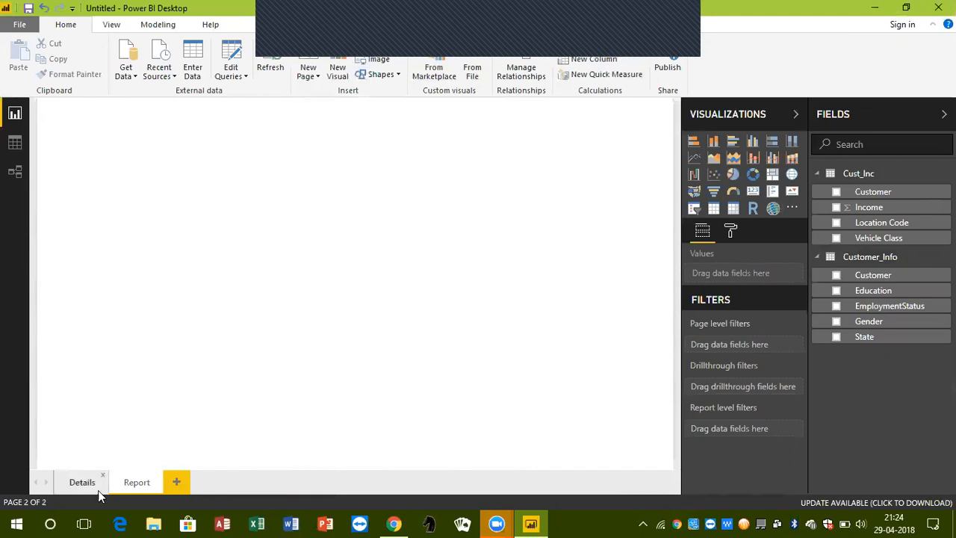
# Insert a table visual on the Details page with Customer from Cust_Inc and Education and Gender from Customer_Info
pyautogui.click(90, 482)
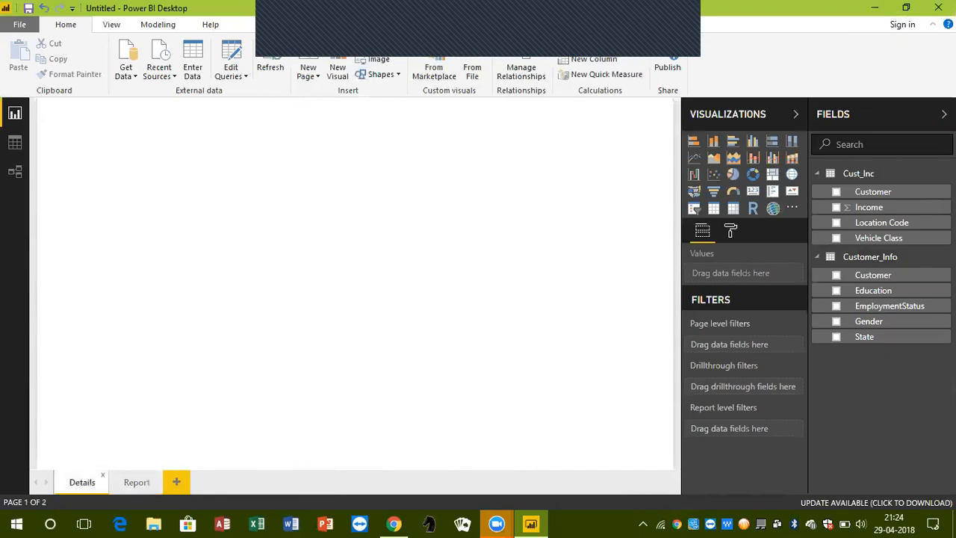
pyautogui.click(714, 209)
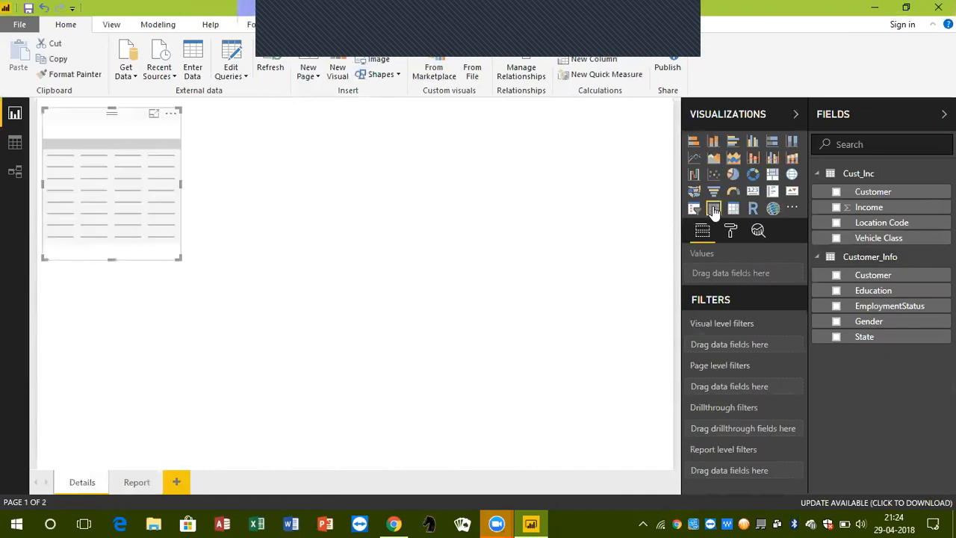
pyautogui.moveTo(853, 202); pyautogui.dragTo(738, 277)
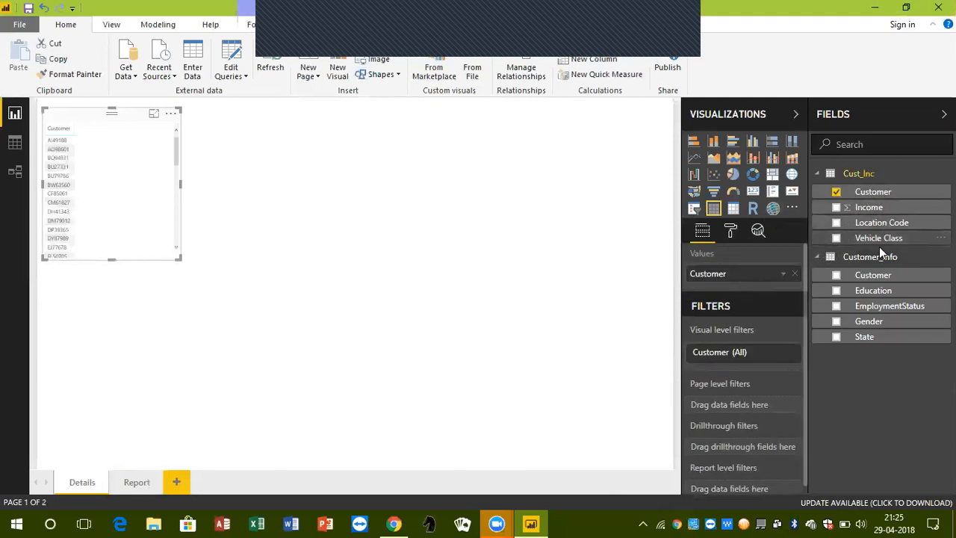
pyautogui.moveTo(878, 290); pyautogui.dragTo(740, 293)
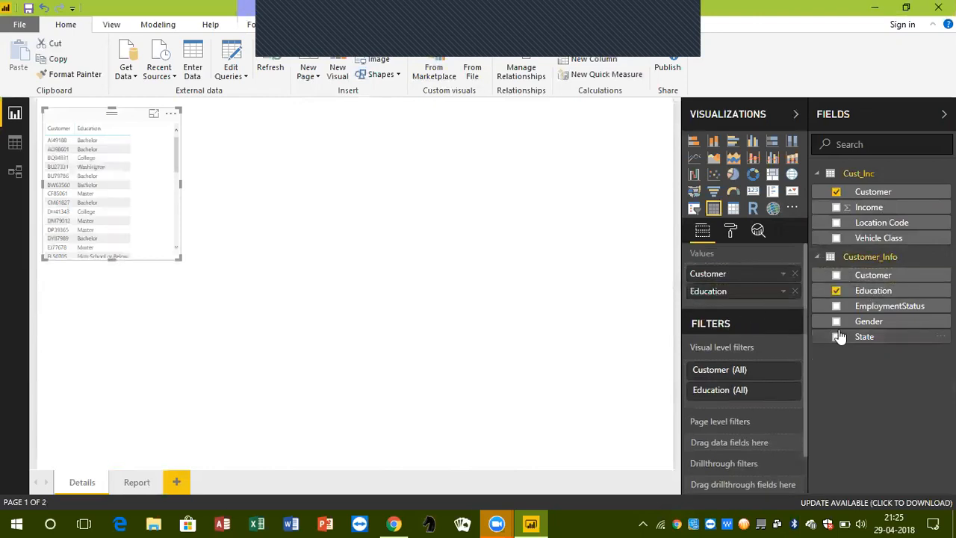
pyautogui.moveTo(869, 326); pyautogui.dragTo(734, 305)
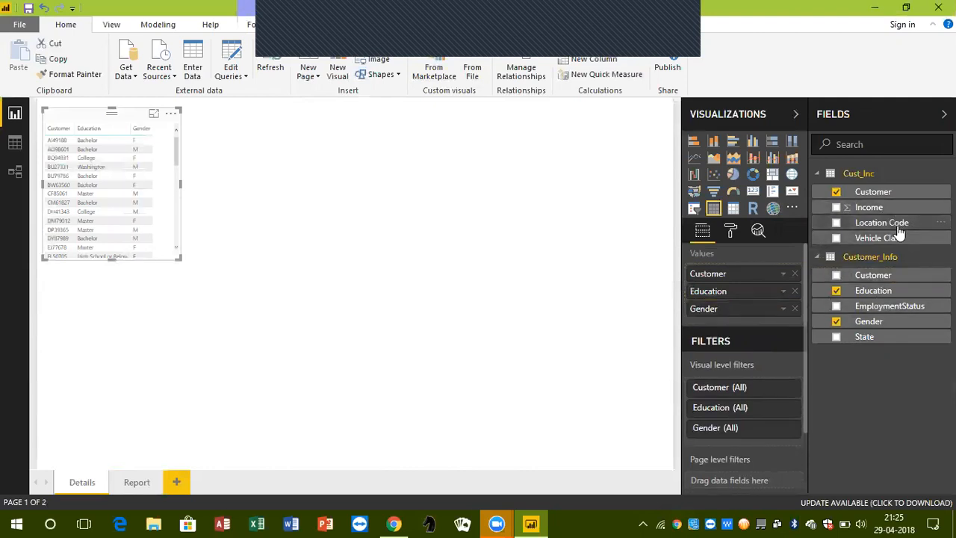
# Add the EmploymentStatus, Income, Location Code and State fields to the table visual
pyautogui.moveTo(885, 306); pyautogui.dragTo(753, 332)
pyautogui.moveTo(871, 307); pyautogui.dragTo(677, 325)
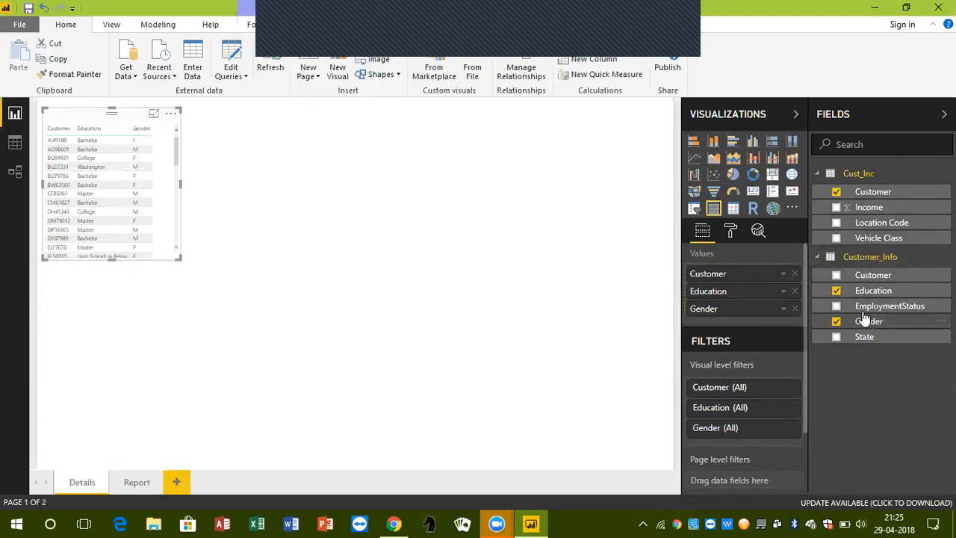
pyautogui.click(837, 307)
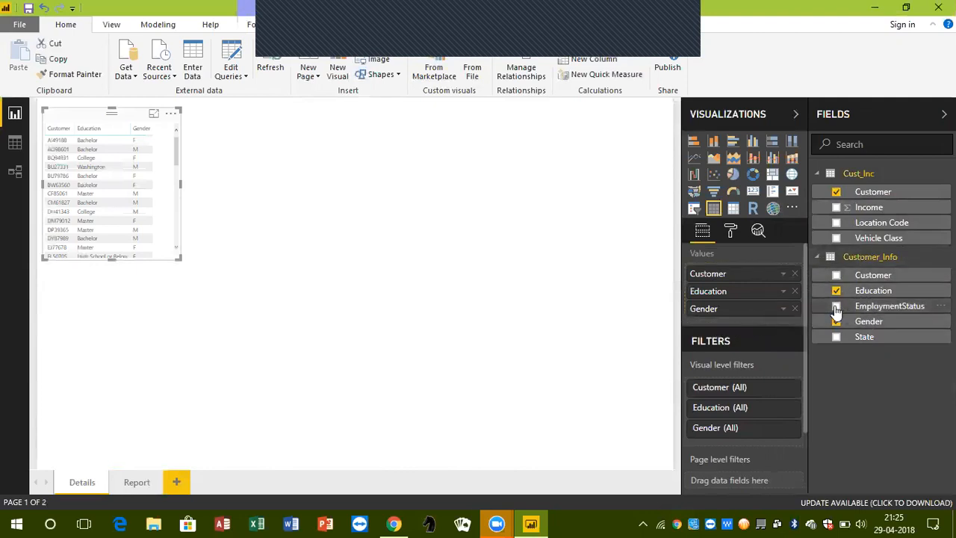
pyautogui.click(836, 207)
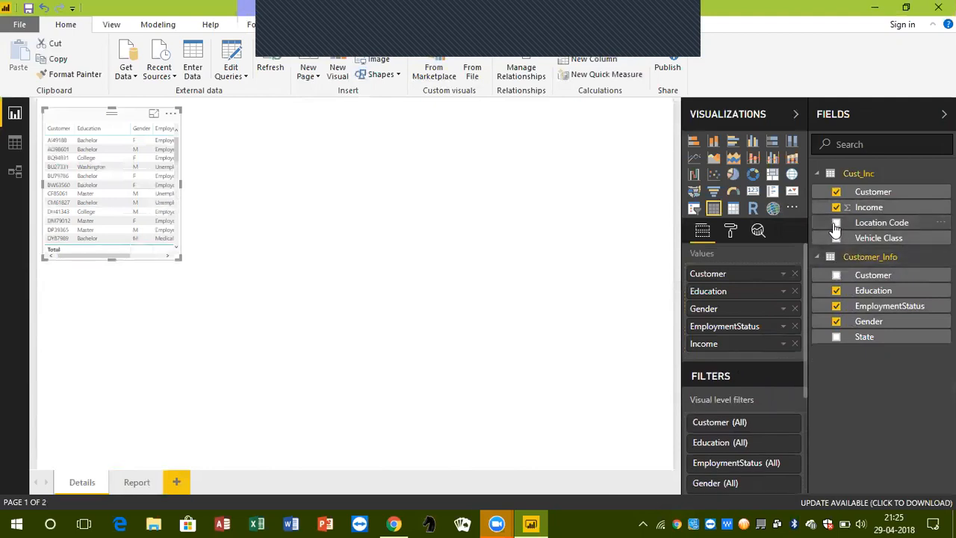
pyautogui.click(836, 224)
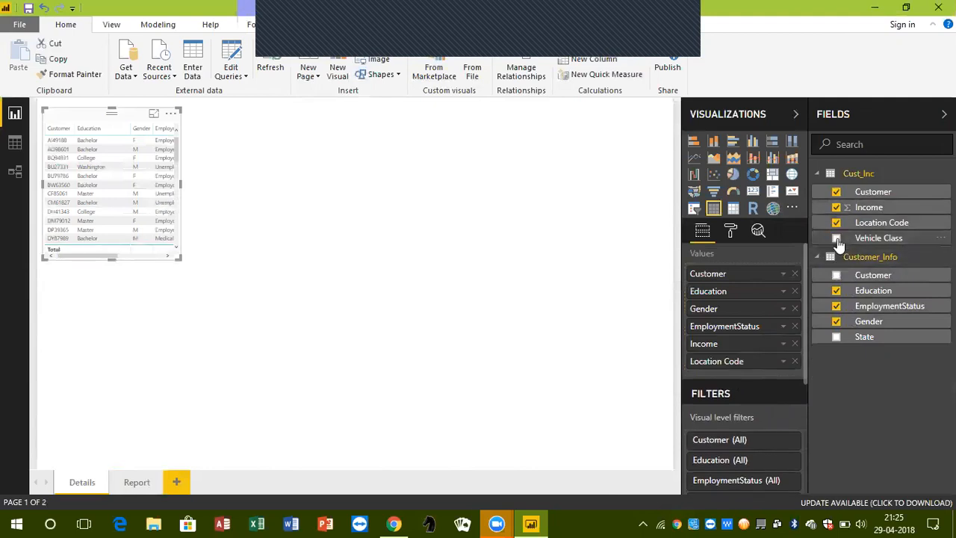
pyautogui.click(836, 337)
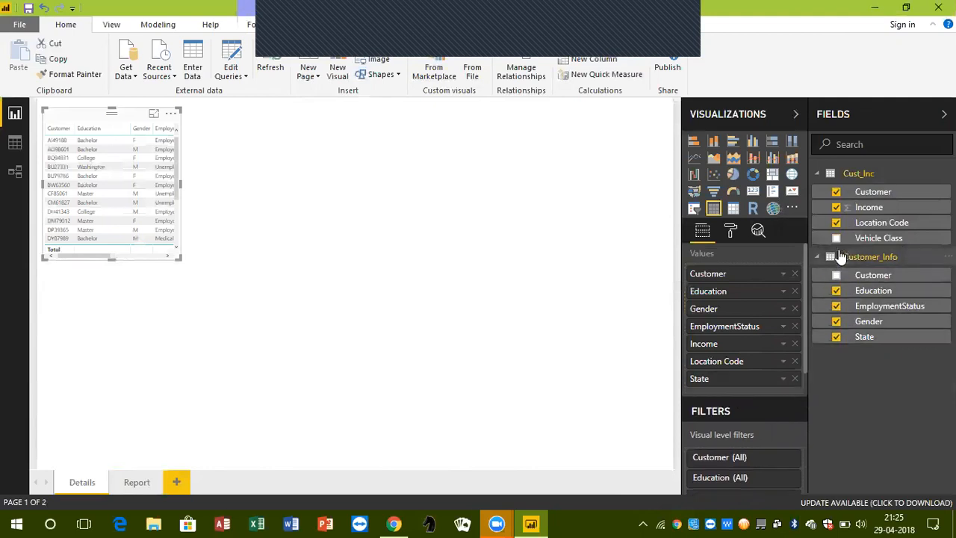
# Add the Vehicle Class field to the customer table, enlarge it to show all columns and centre it on the Details page
pyautogui.click(837, 237)
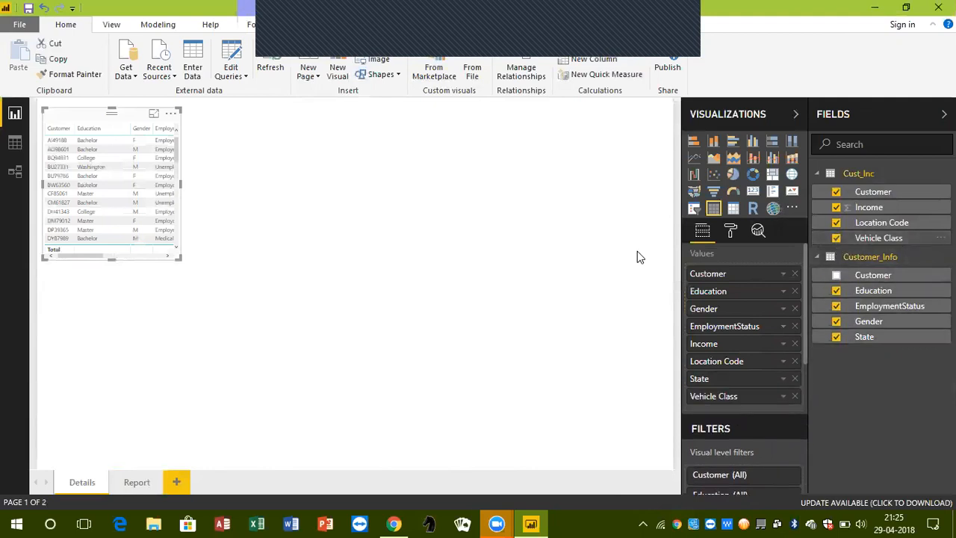
pyautogui.moveTo(180, 257); pyautogui.dragTo(411, 387)
pyautogui.moveTo(501, 430); pyautogui.dragTo(378, 425)
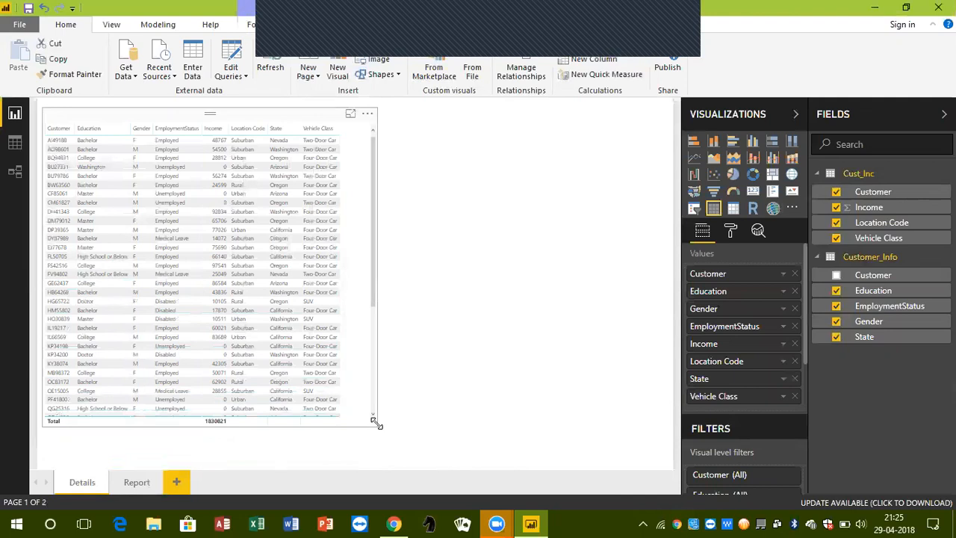
pyautogui.moveTo(284, 117); pyautogui.dragTo(388, 122)
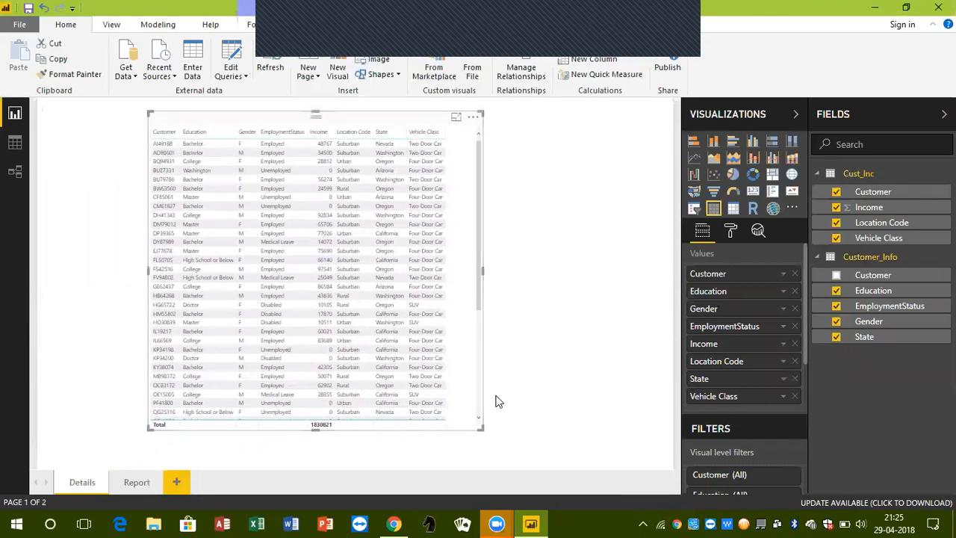
pyautogui.moveTo(480, 426); pyautogui.dragTo(502, 462)
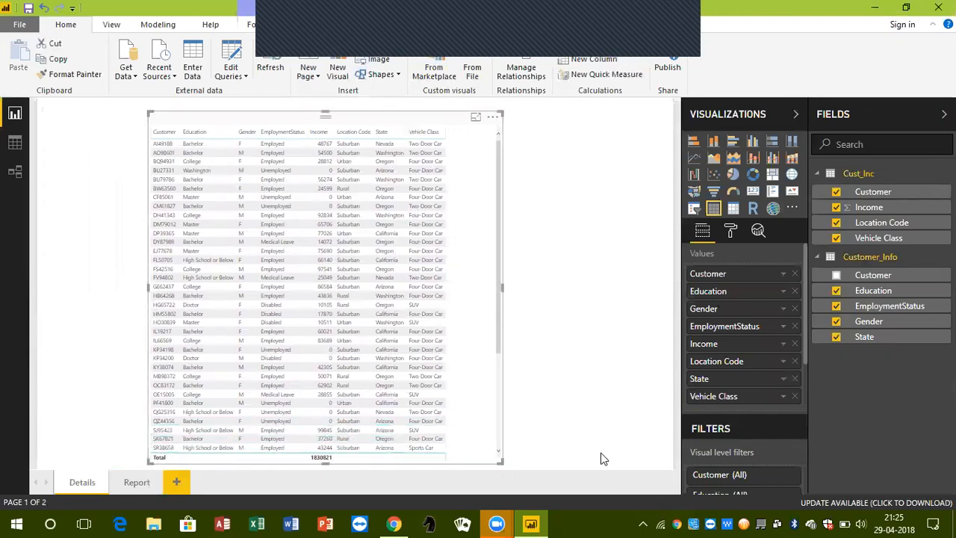
# Set the text size of the customer table's values to 11 and widen the table to fit every column
pyautogui.click(733, 236)
pyautogui.click(721, 387)
pyautogui.scroll(-4, 721, 387)
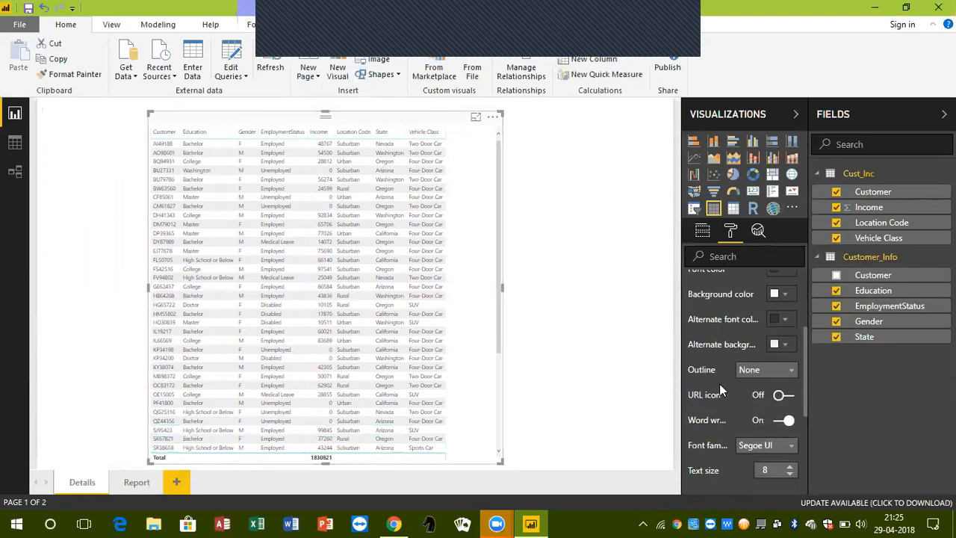
pyautogui.scroll(-2, 756, 429)
pyautogui.click(789, 397)
pyautogui.click(789, 398)
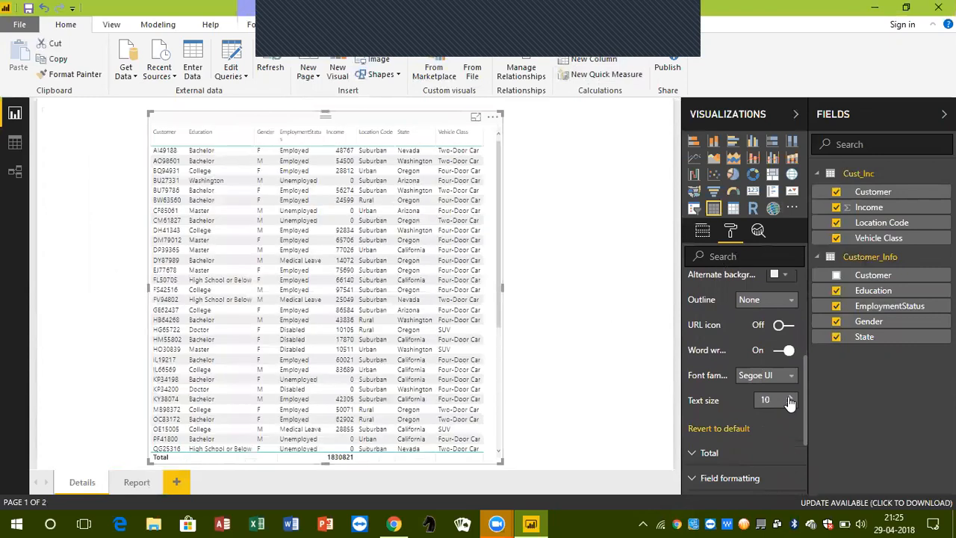
pyautogui.click(789, 398)
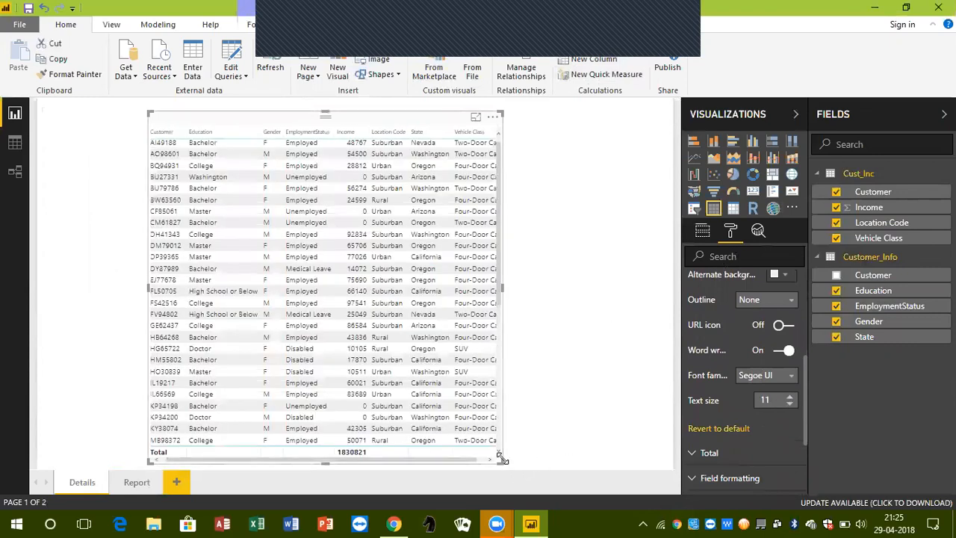
pyautogui.moveTo(506, 463); pyautogui.dragTo(526, 463)
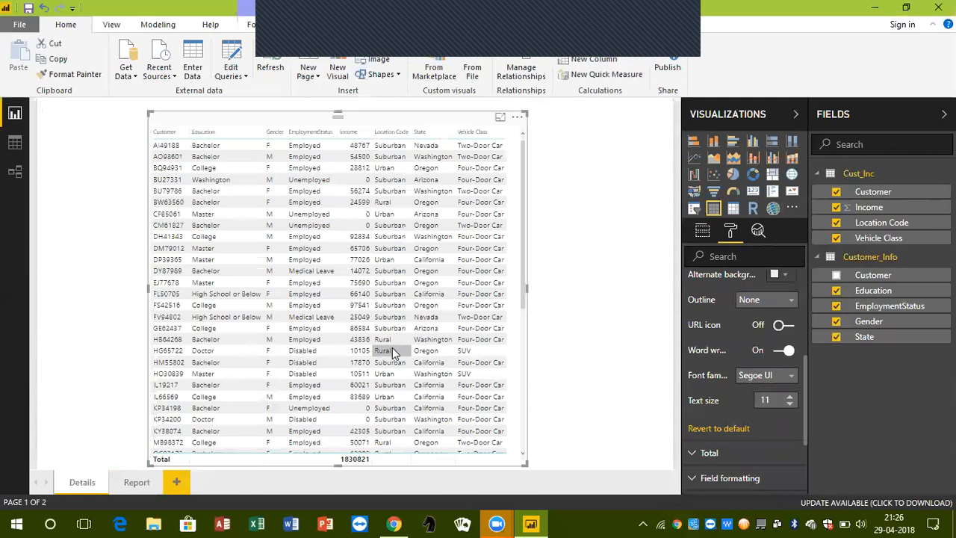
pyautogui.click(702, 231)
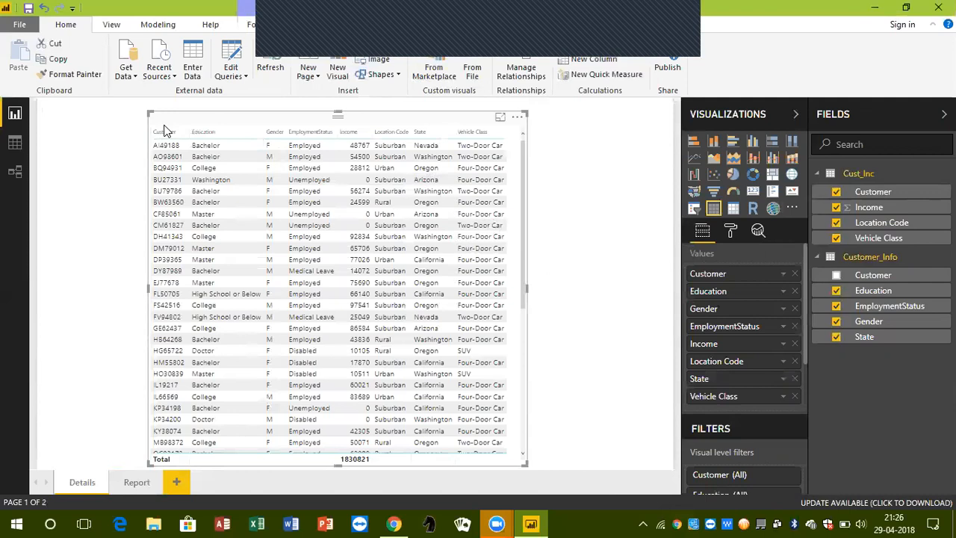
pyautogui.scroll(-10, 383, 357)
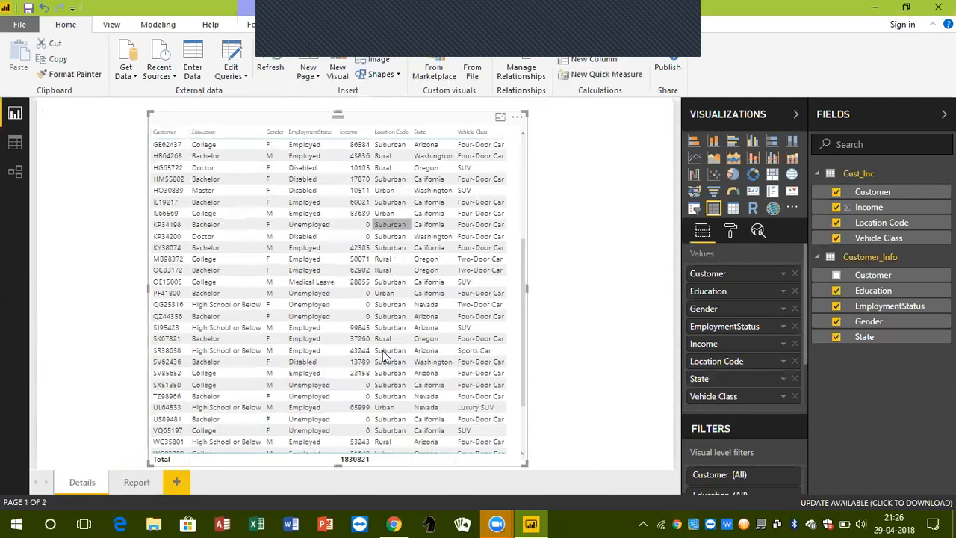
pyautogui.scroll(10, 382, 357)
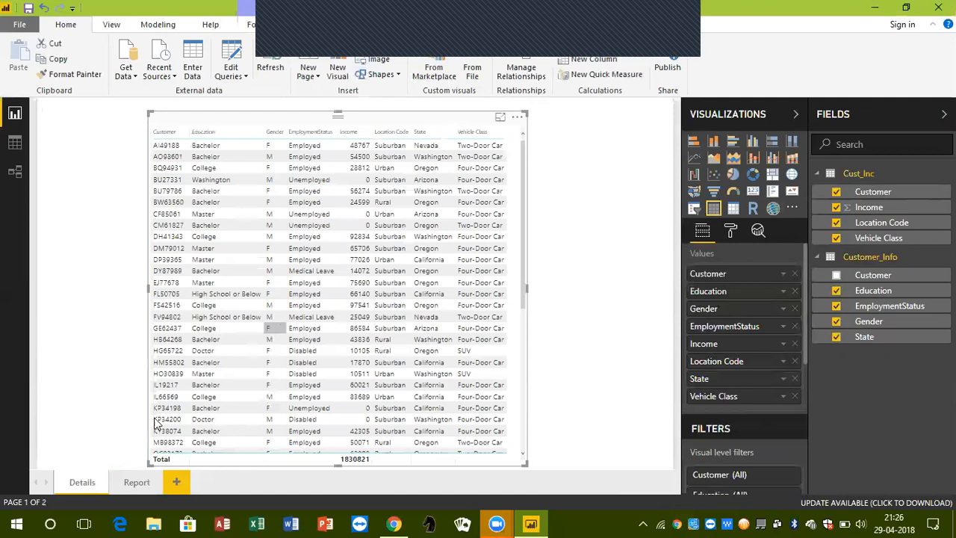
# Insert a funnel chart on the Report page with Income as values grouped by Education, and widen it
pyautogui.click(136, 482)
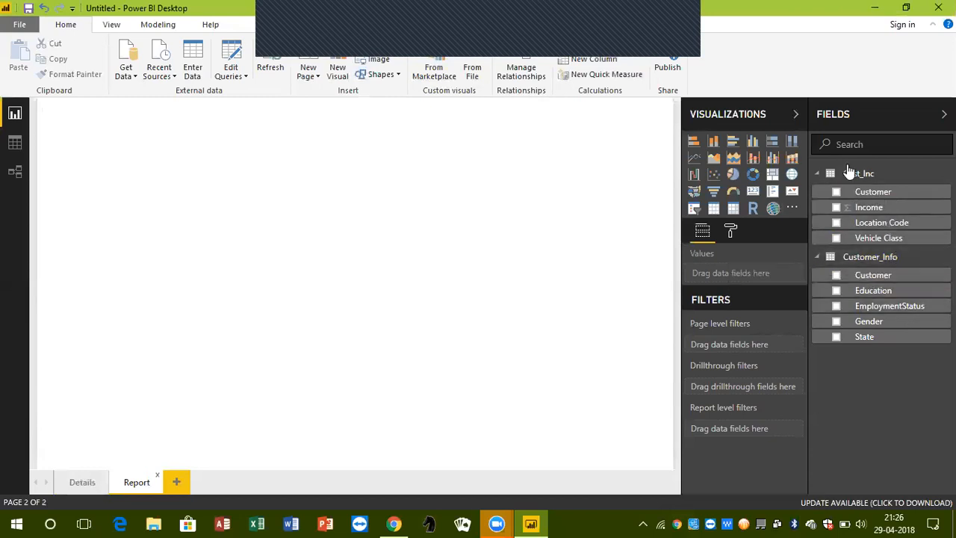
pyautogui.click(713, 196)
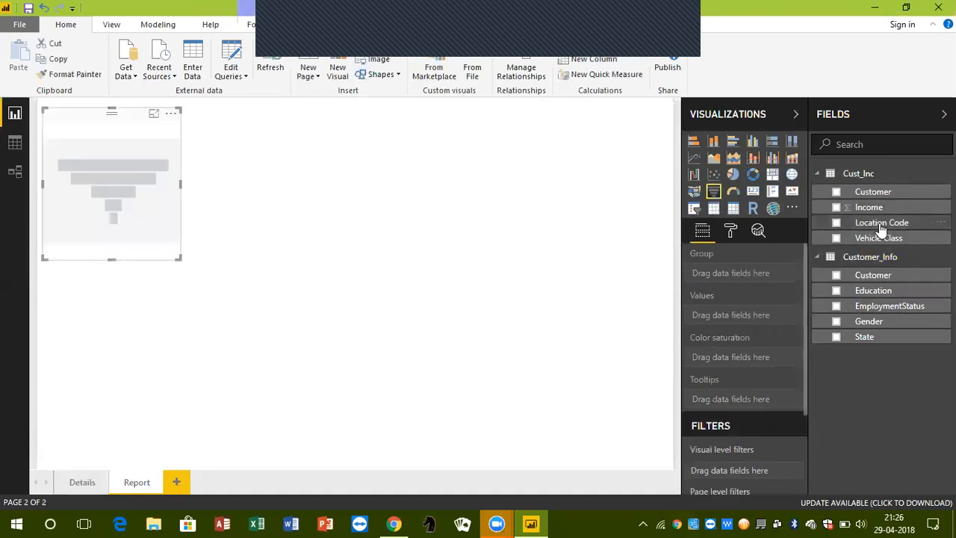
pyautogui.moveTo(893, 209); pyautogui.dragTo(755, 316)
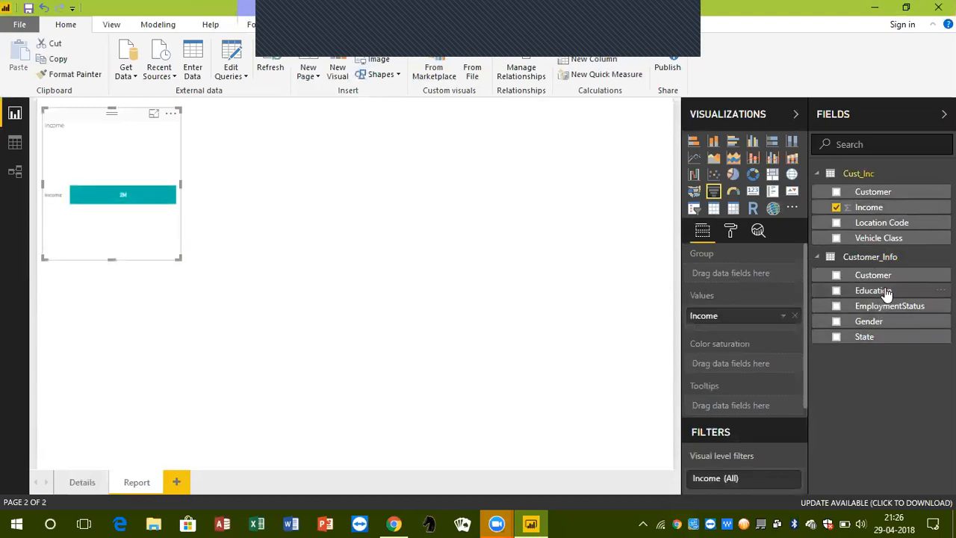
pyautogui.moveTo(889, 294); pyautogui.dragTo(740, 278)
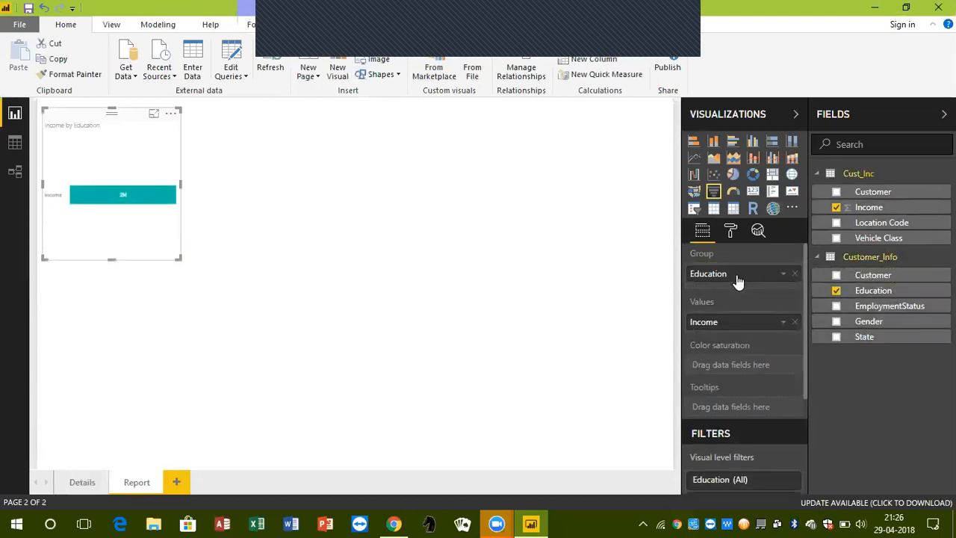
pyautogui.moveTo(182, 260); pyautogui.dragTo(253, 260)
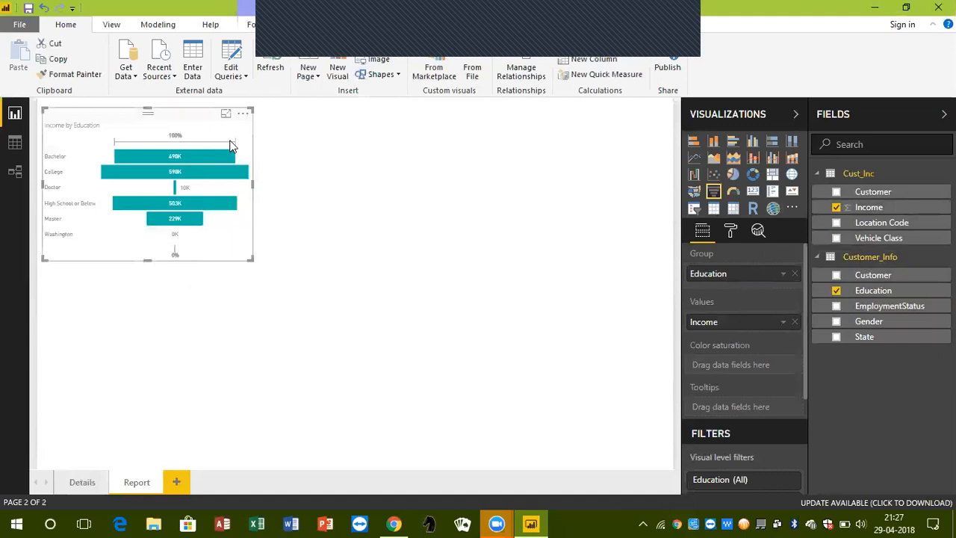
# Sort the funnel chart by Income and inspect the details of its education levels
pyautogui.click(243, 114)
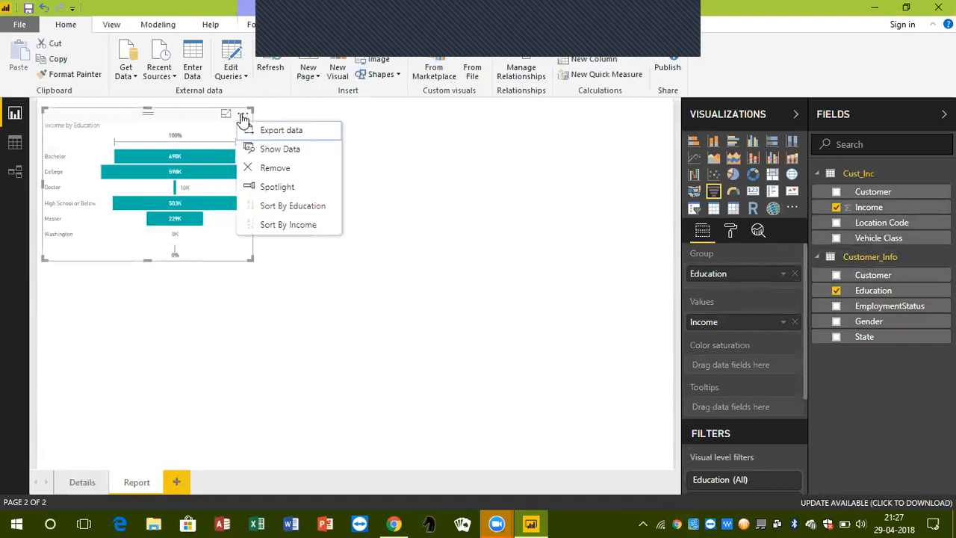
pyautogui.click(300, 227)
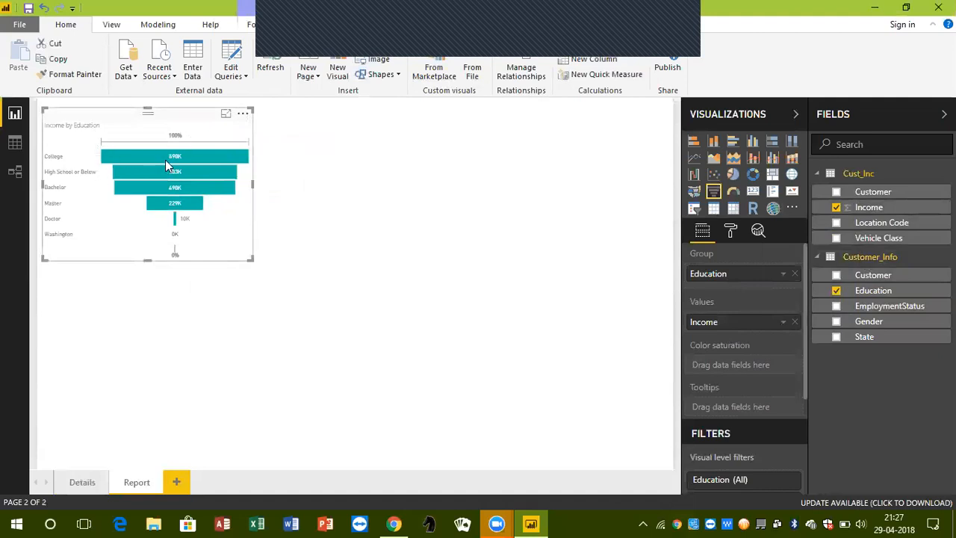
pyautogui.moveTo(165, 160)
pyautogui.moveTo(194, 177)
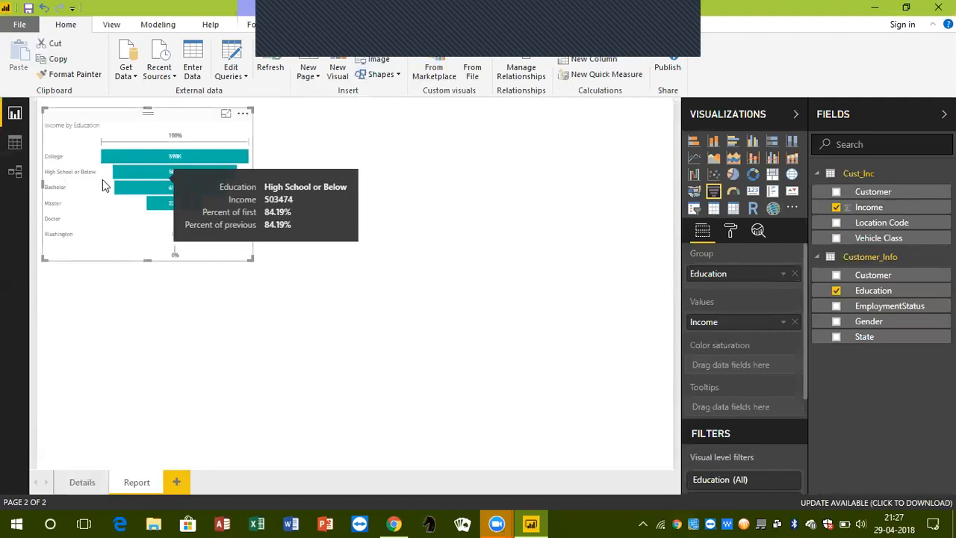
pyautogui.moveTo(53, 208)
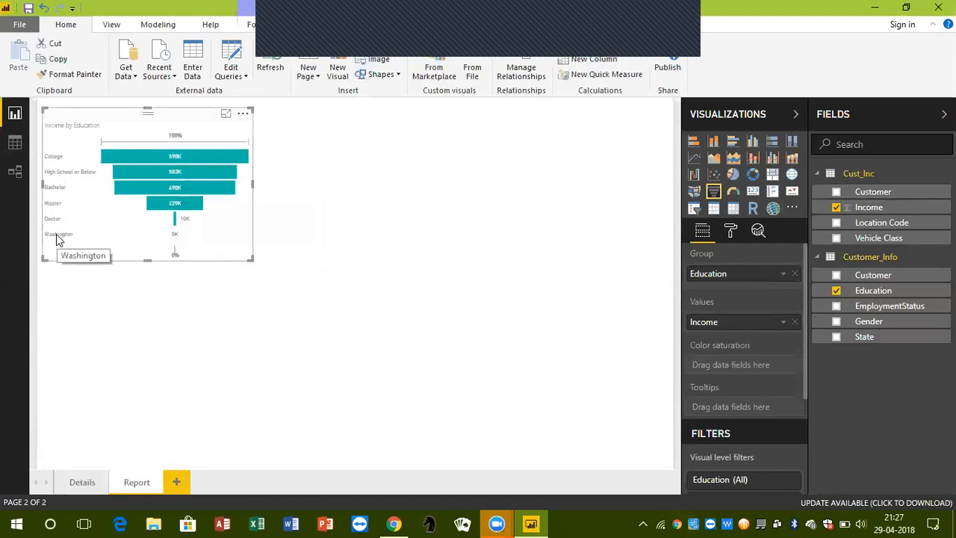
# Add a report-level filter on Education that includes every value except Washington
pyautogui.scroll(-4, 776, 355)
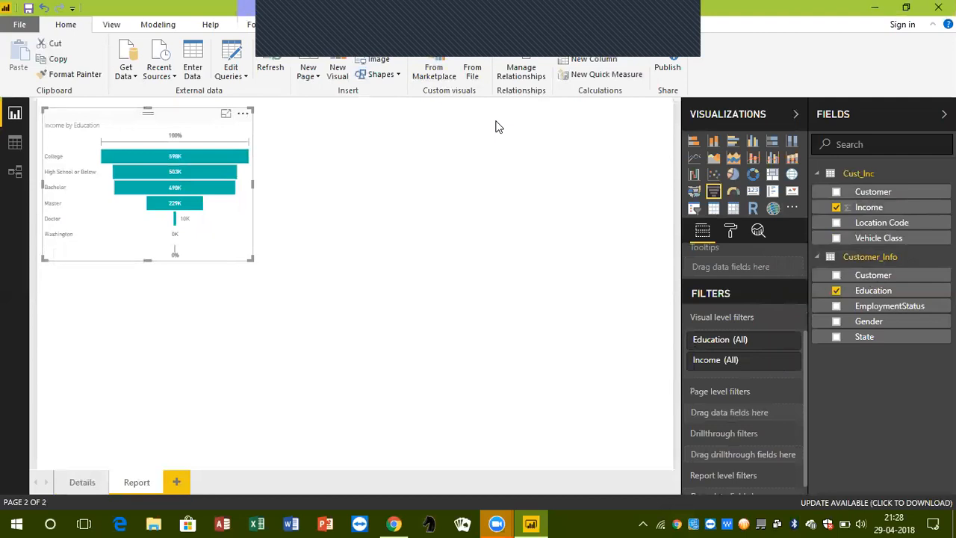
pyautogui.scroll(-1, 739, 342)
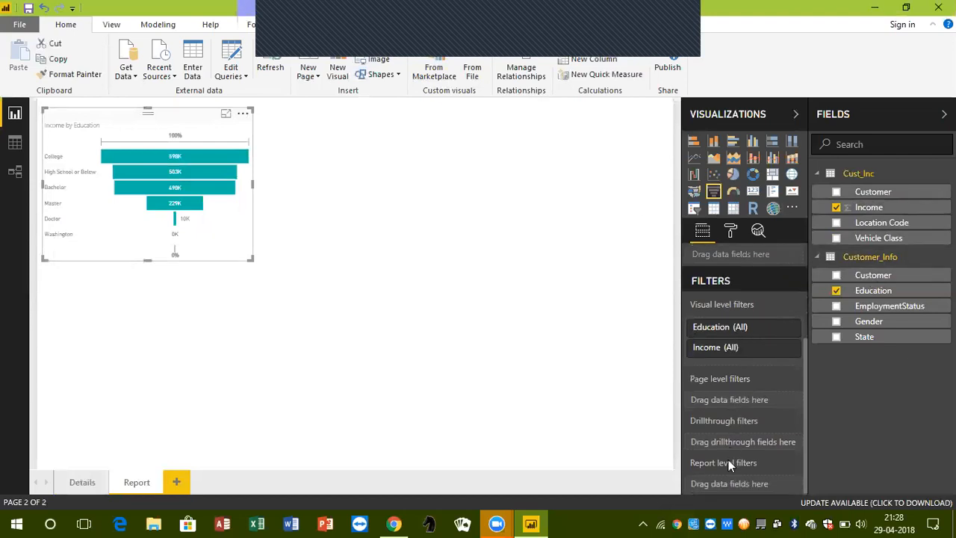
pyautogui.moveTo(881, 294); pyautogui.dragTo(749, 481)
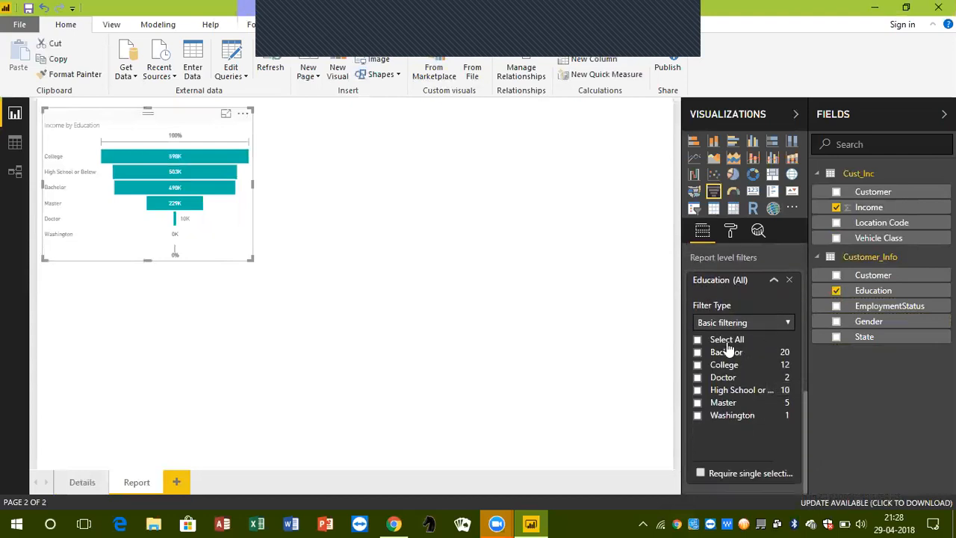
pyautogui.click(698, 339)
pyautogui.click(697, 416)
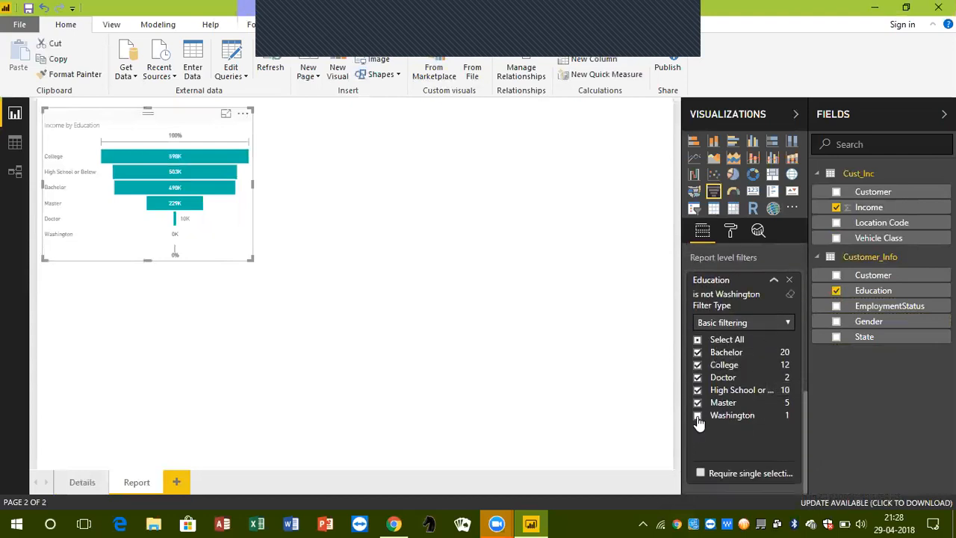
pyautogui.click(774, 283)
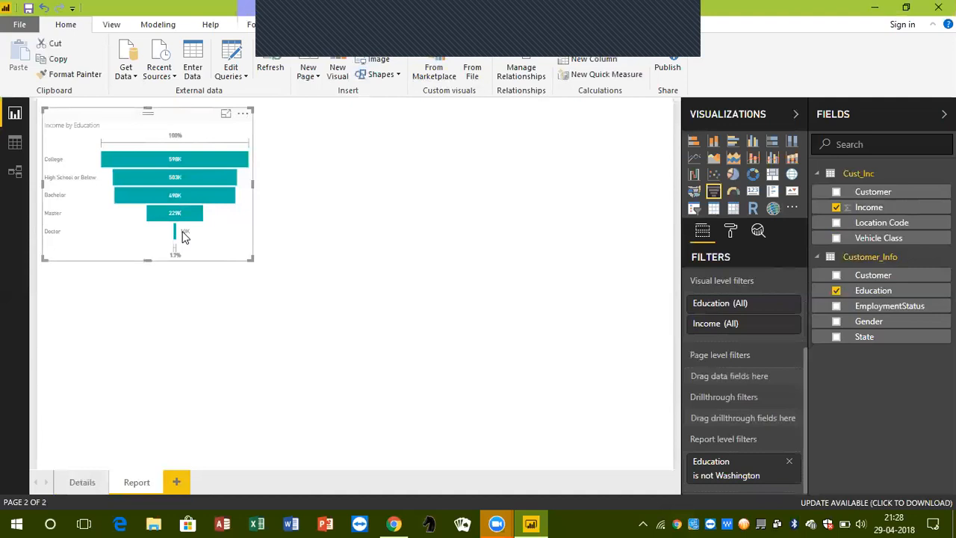
# Shift the funnel chart to the right and place an enlarged pie chart beside it in the page's upper right
pyautogui.moveTo(192, 126); pyautogui.dragTo(269, 126)
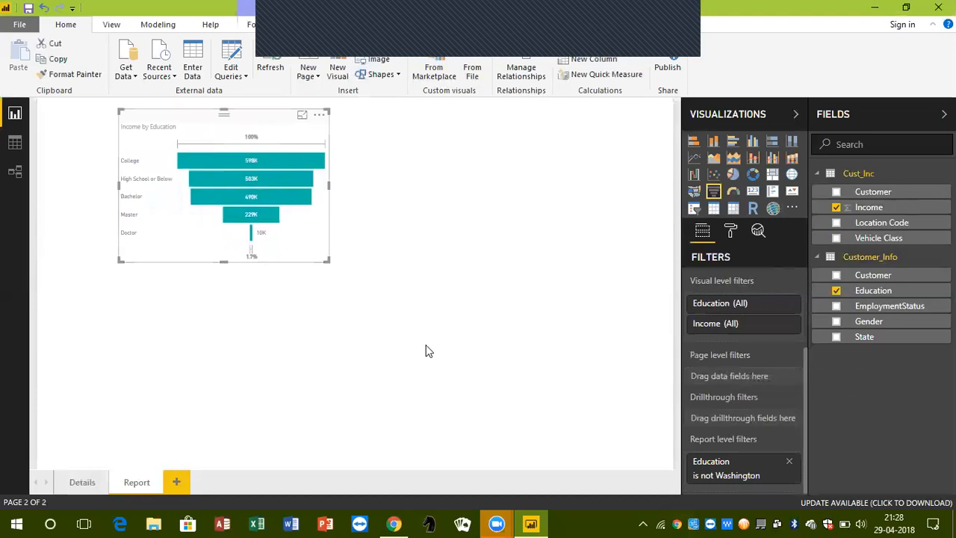
pyautogui.click(527, 261)
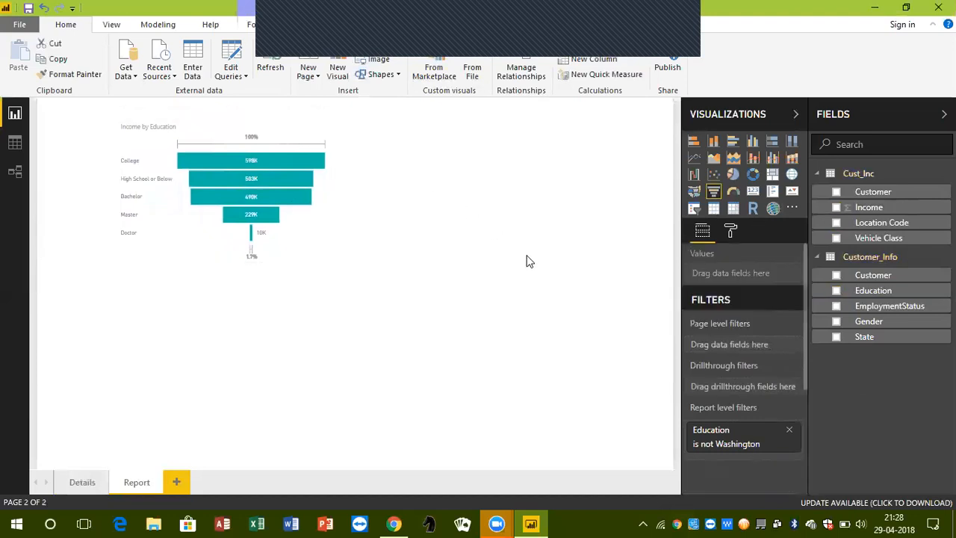
pyautogui.click(734, 177)
pyautogui.moveTo(130, 282); pyautogui.dragTo(455, 111)
pyautogui.click(587, 202)
pyautogui.moveTo(551, 254); pyautogui.dragTo(628, 293)
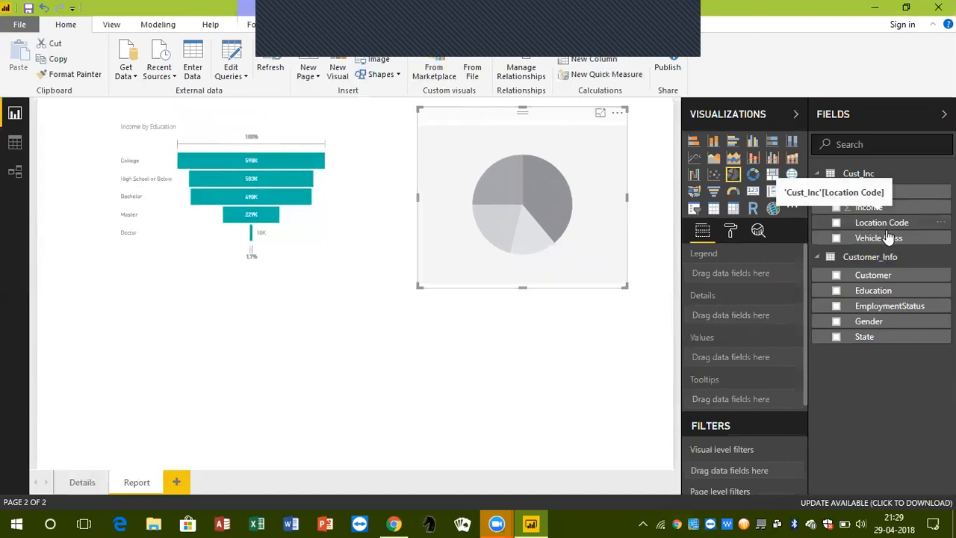
# Show Income by Vehicle Class in the pie chart, with Vehicle Class as legend, and slightly reduce its height
pyautogui.moveTo(889, 213); pyautogui.dragTo(745, 360)
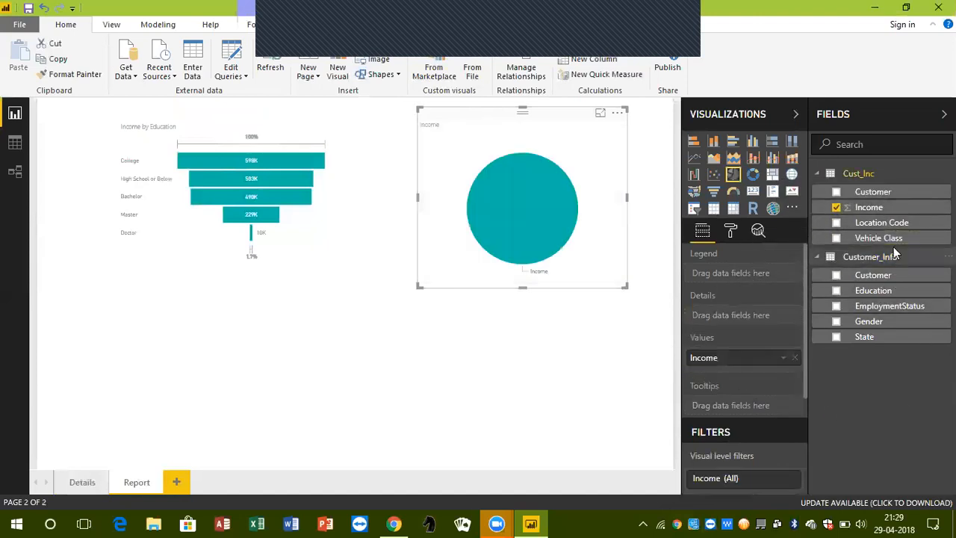
pyautogui.moveTo(895, 239); pyautogui.dragTo(752, 273)
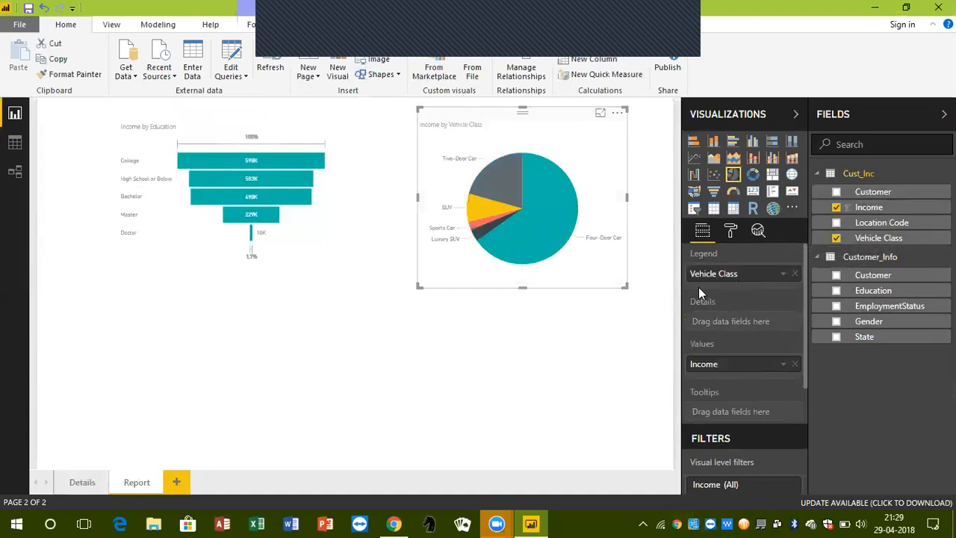
pyautogui.moveTo(625, 284); pyautogui.dragTo(626, 269)
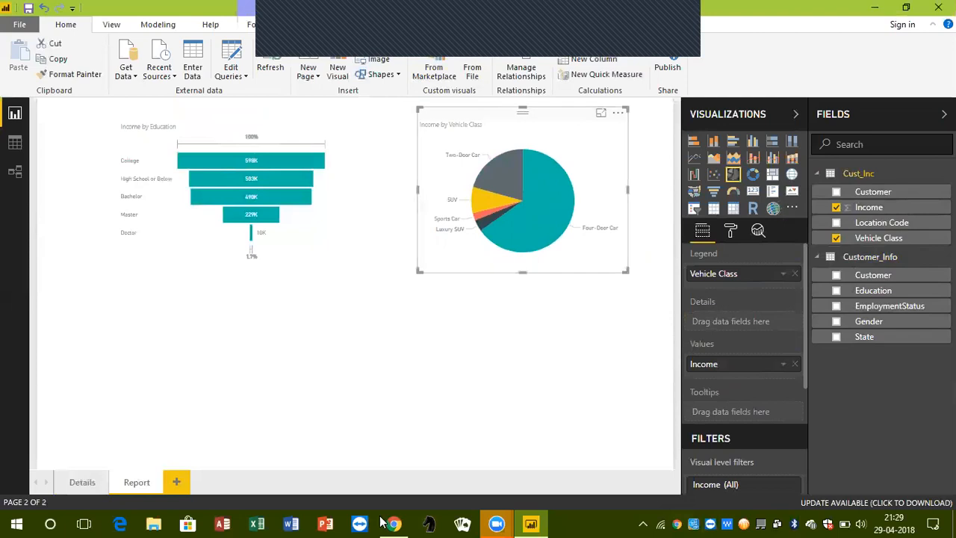
pyautogui.moveTo(505, 227)
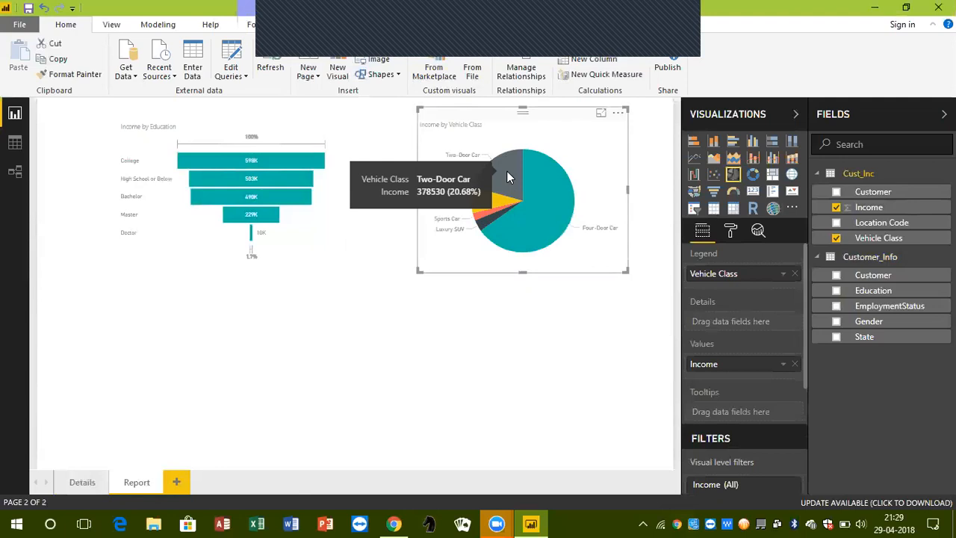
# Insert an enlarged table visual below and between the two charts, containing EmploymentStatus and Income
pyautogui.click(460, 354)
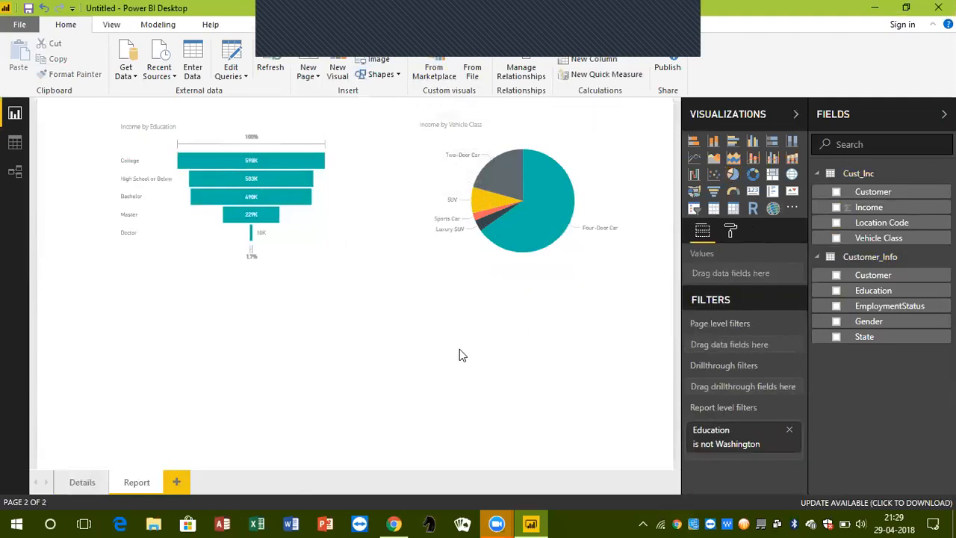
pyautogui.click(714, 208)
pyautogui.moveTo(100, 284); pyautogui.dragTo(340, 295)
pyautogui.moveTo(427, 431); pyautogui.dragTo(465, 448)
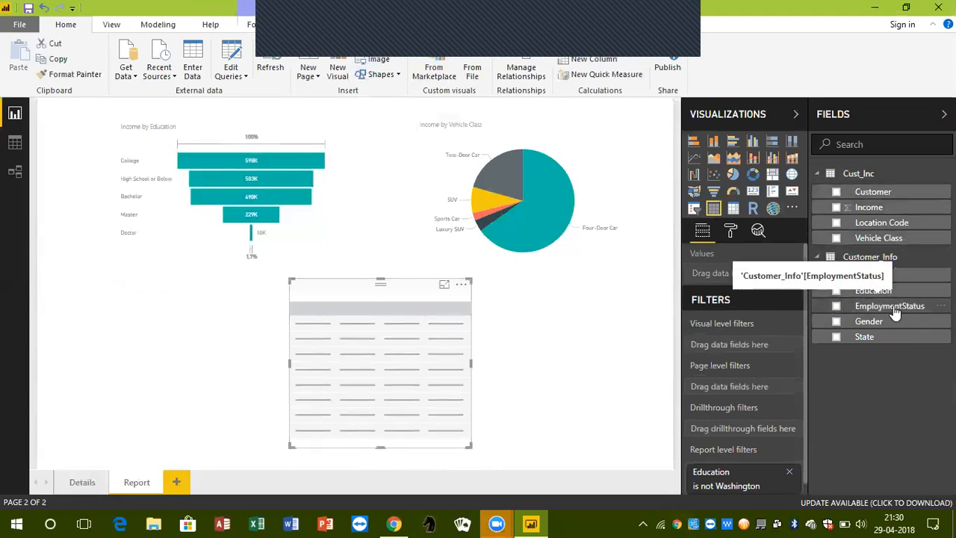
pyautogui.moveTo(894, 312); pyautogui.dragTo(721, 273)
pyautogui.moveTo(869, 207); pyautogui.dragTo(763, 282)
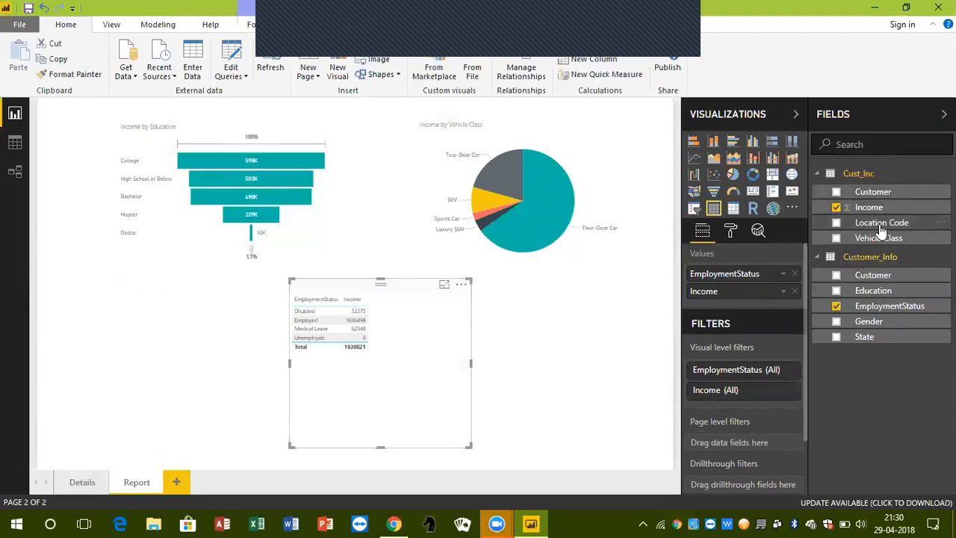
# Widen the employment table and add Vehicle Class and a Count of EmploymentStatus, with EmploymentStatus itself as the first column
pyautogui.moveTo(874, 238); pyautogui.dragTo(747, 314)
pyautogui.moveTo(471, 446); pyautogui.dragTo(503, 431)
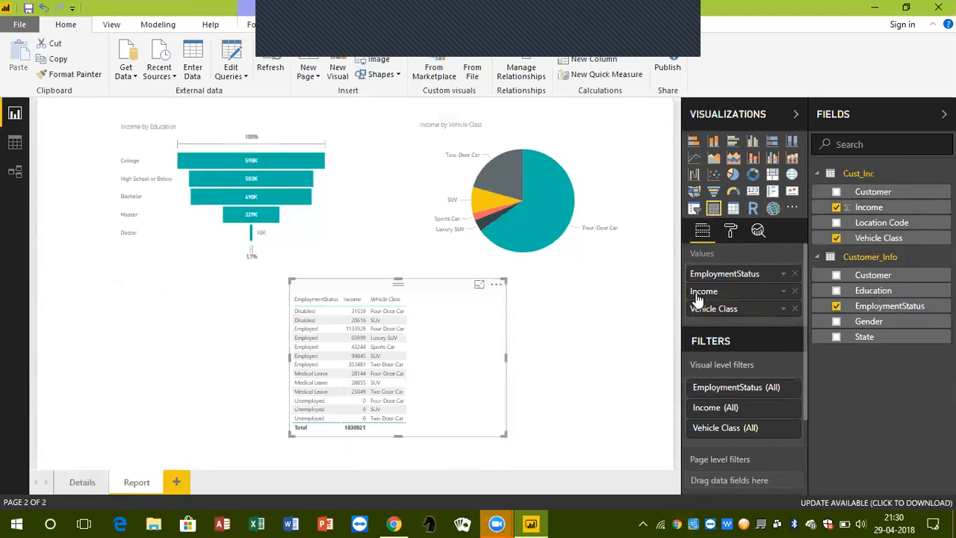
pyautogui.click(782, 274)
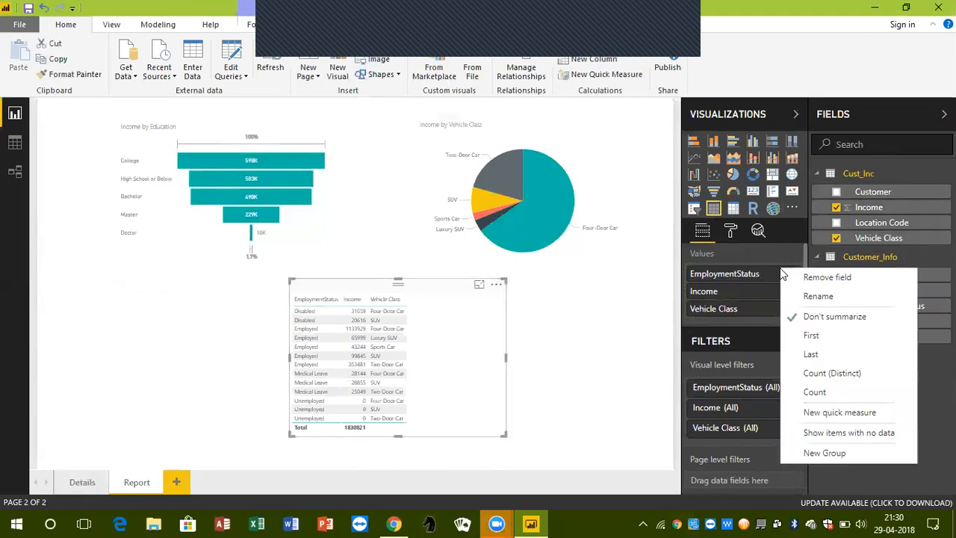
pyautogui.click(811, 391)
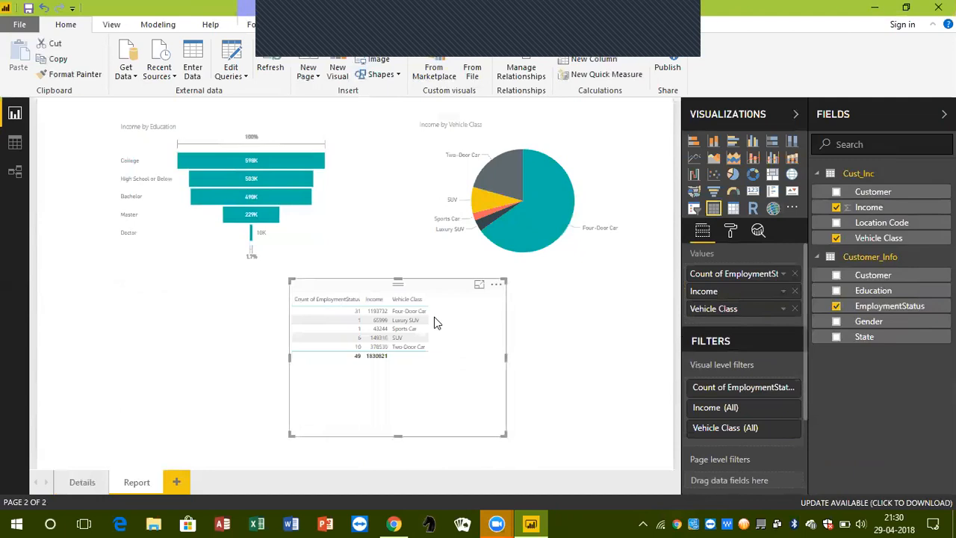
pyautogui.moveTo(908, 317); pyautogui.dragTo(749, 264)
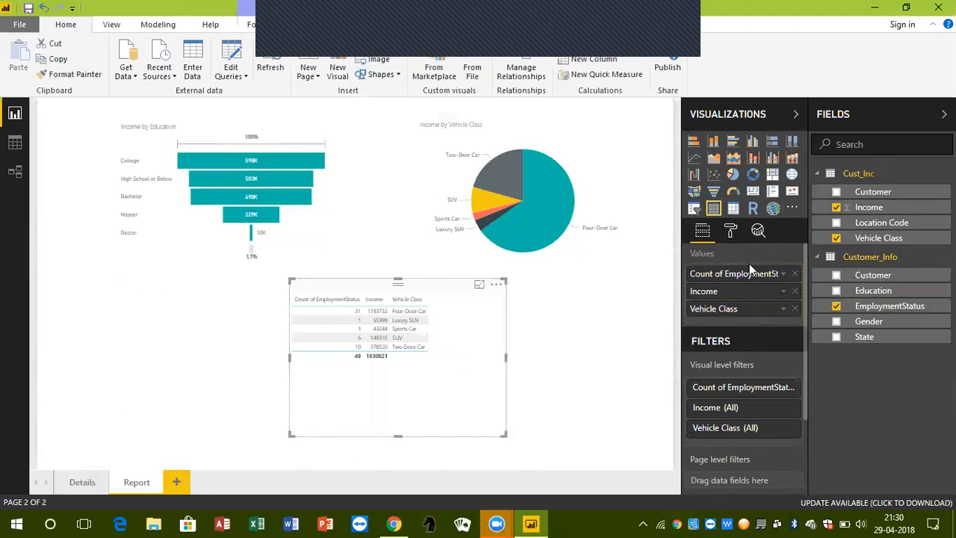
pyautogui.moveTo(923, 308); pyautogui.dragTo(773, 273)
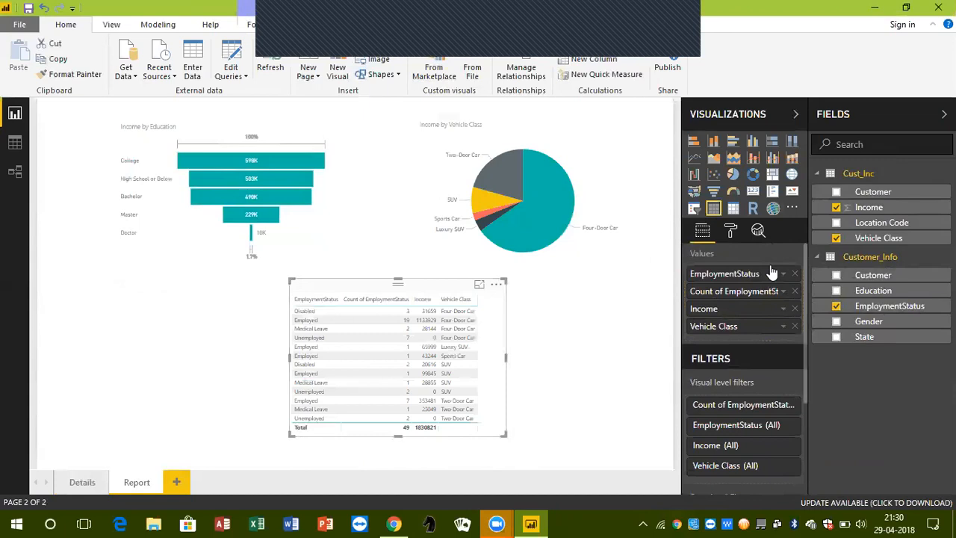
# Enlarge the employment table slightly and set the text size of its values to 10
pyautogui.moveTo(425, 323)
pyautogui.moveTo(502, 434); pyautogui.dragTo(519, 456)
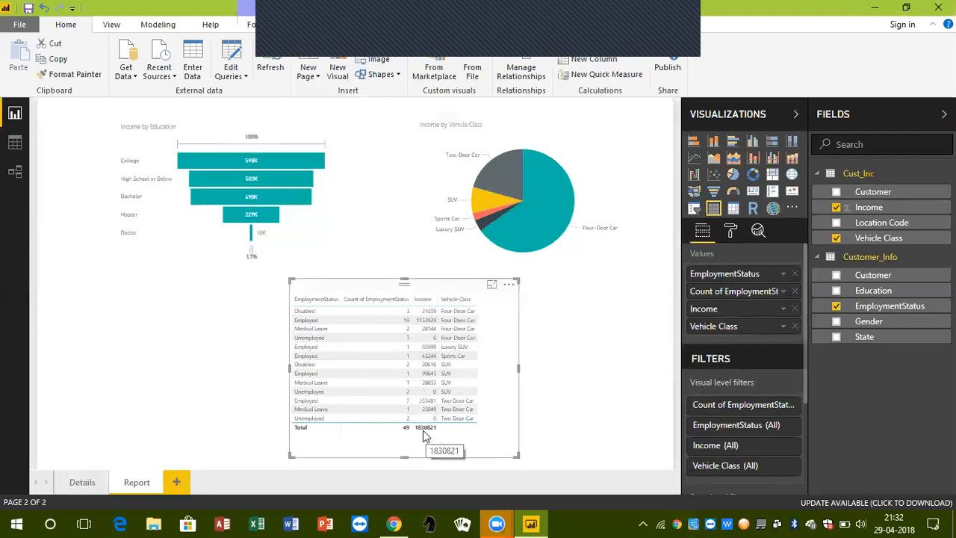
pyautogui.click(730, 233)
pyautogui.click(755, 389)
pyautogui.scroll(-3, 755, 390)
pyautogui.click(789, 467)
pyautogui.click(790, 467)
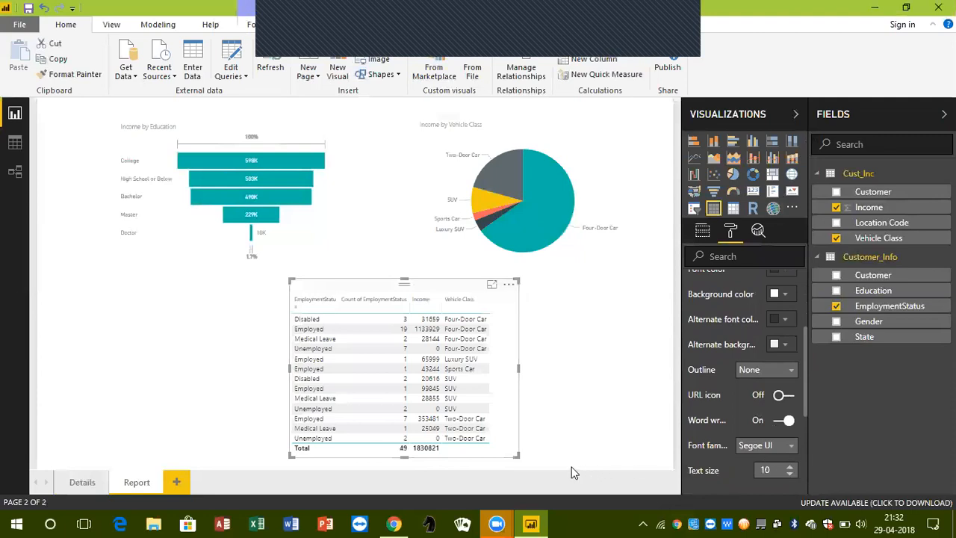
pyautogui.click(641, 364)
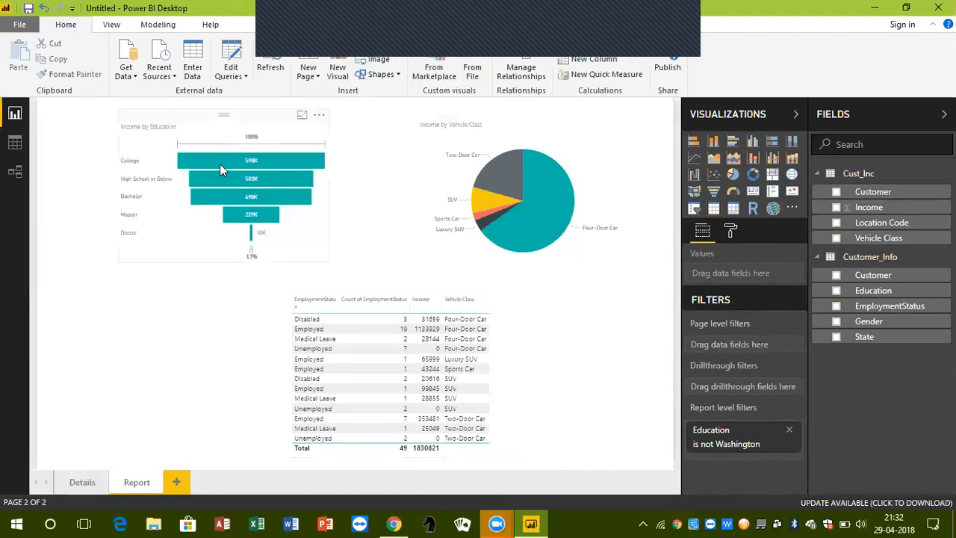
# Compare the income per vehicle class in the Report page's pie chart with the customer rows on the Details page
pyautogui.moveTo(220, 168)
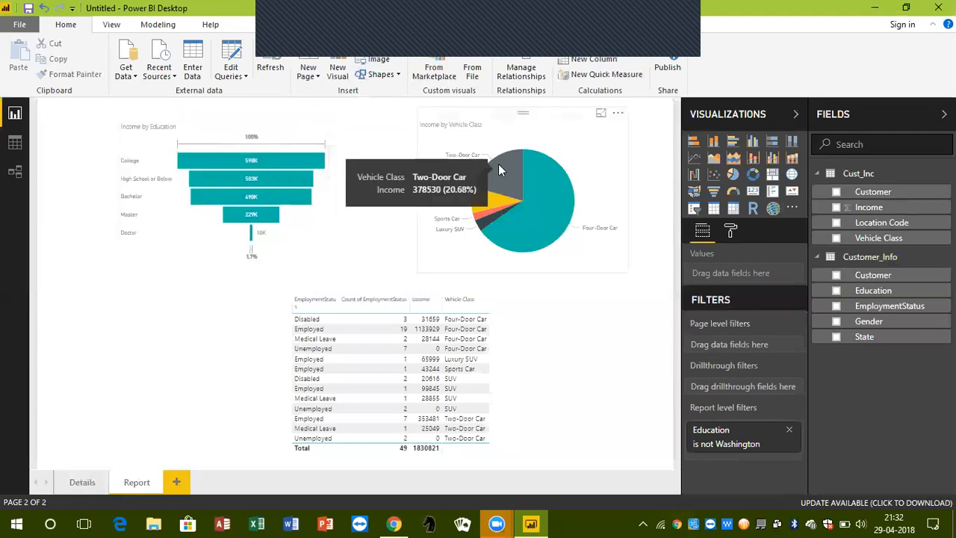
pyautogui.moveTo(536, 192)
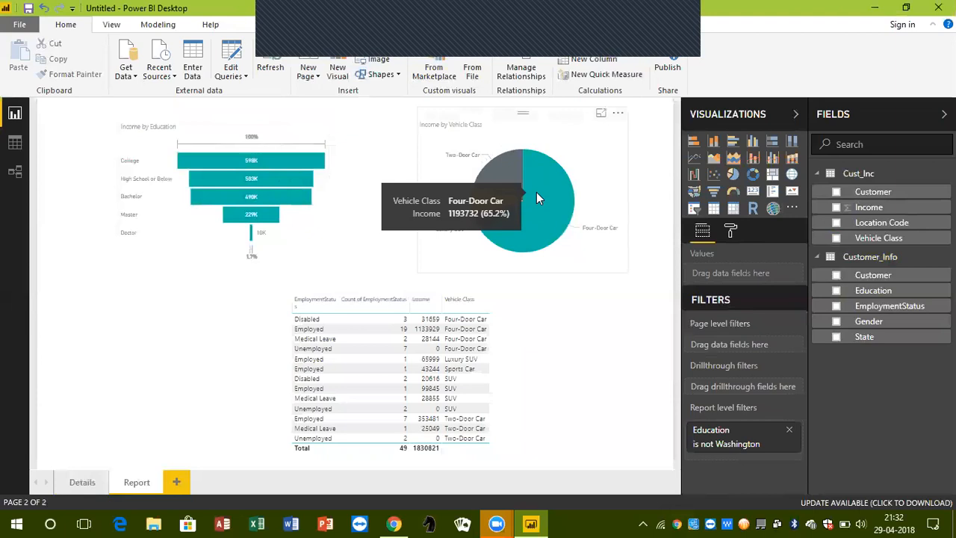
pyautogui.click(63, 485)
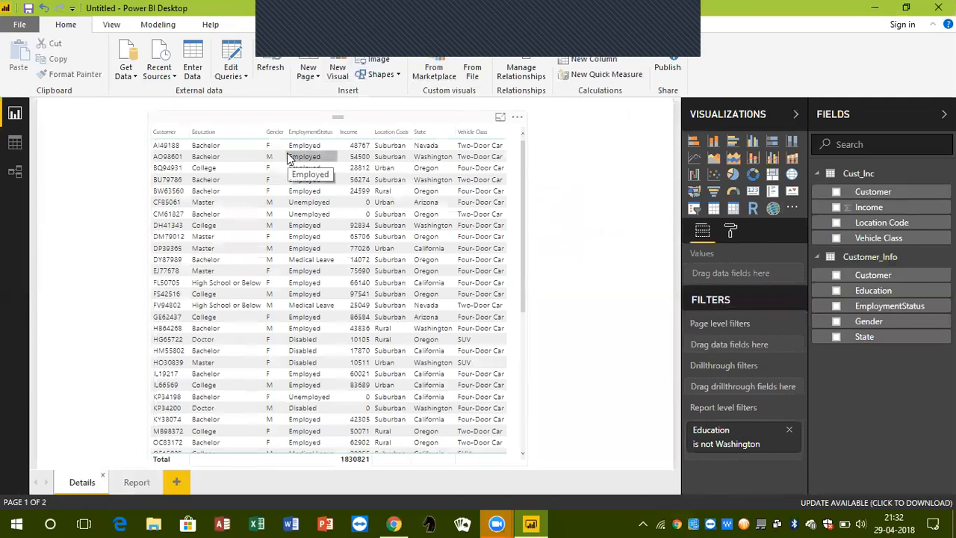
pyautogui.click(135, 482)
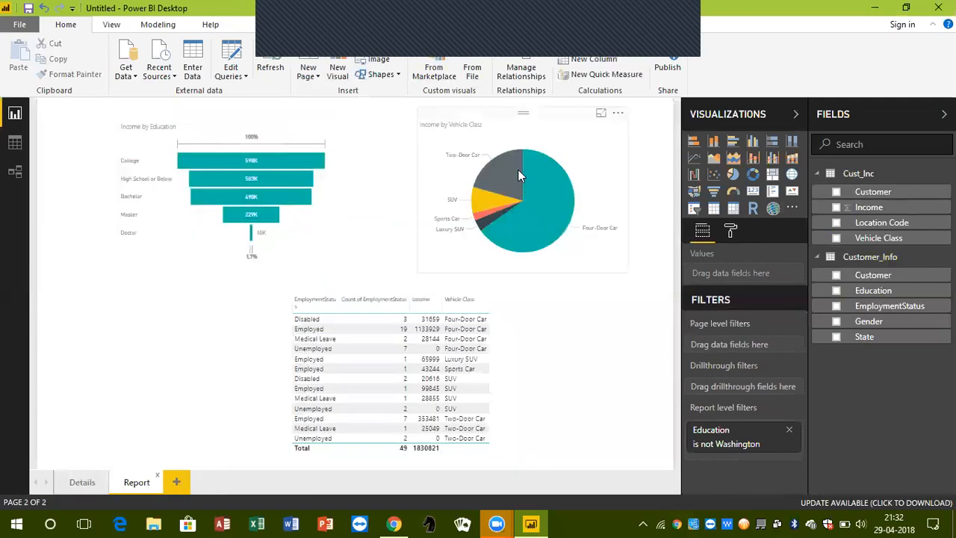
pyautogui.moveTo(519, 172)
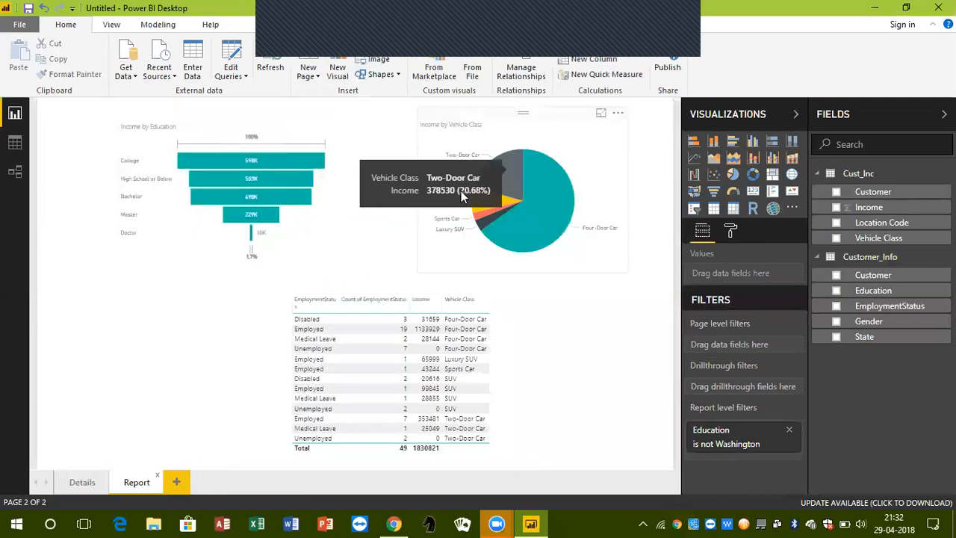
pyautogui.click(86, 483)
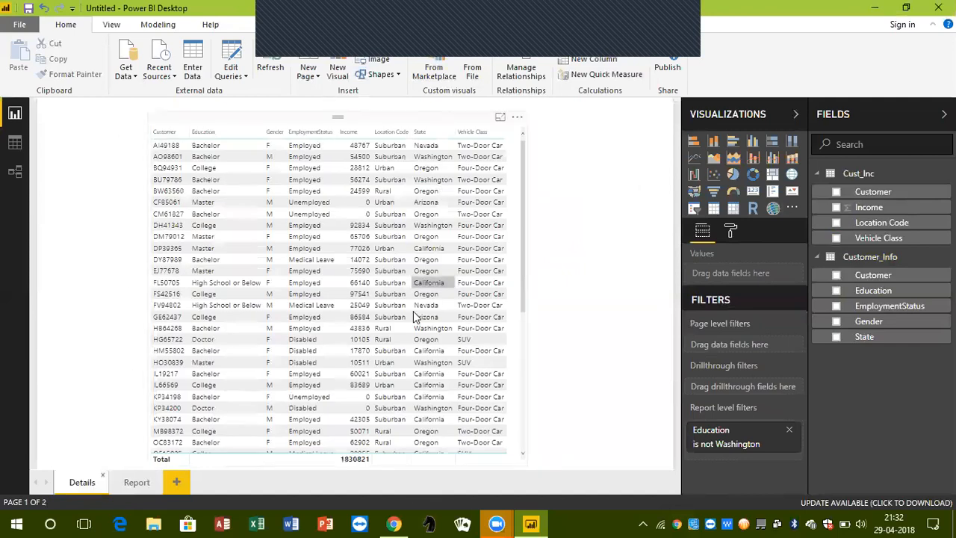
pyautogui.click(137, 482)
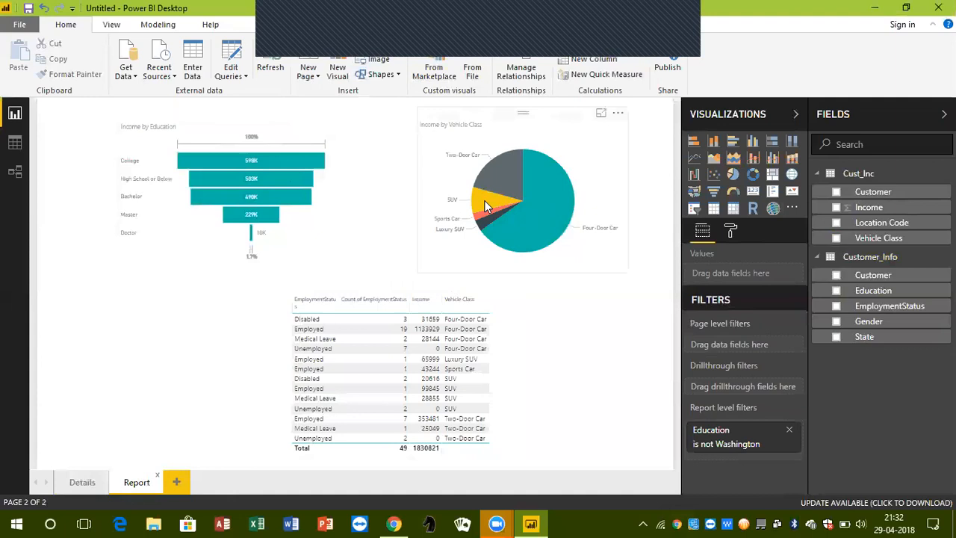
pyautogui.moveTo(485, 206)
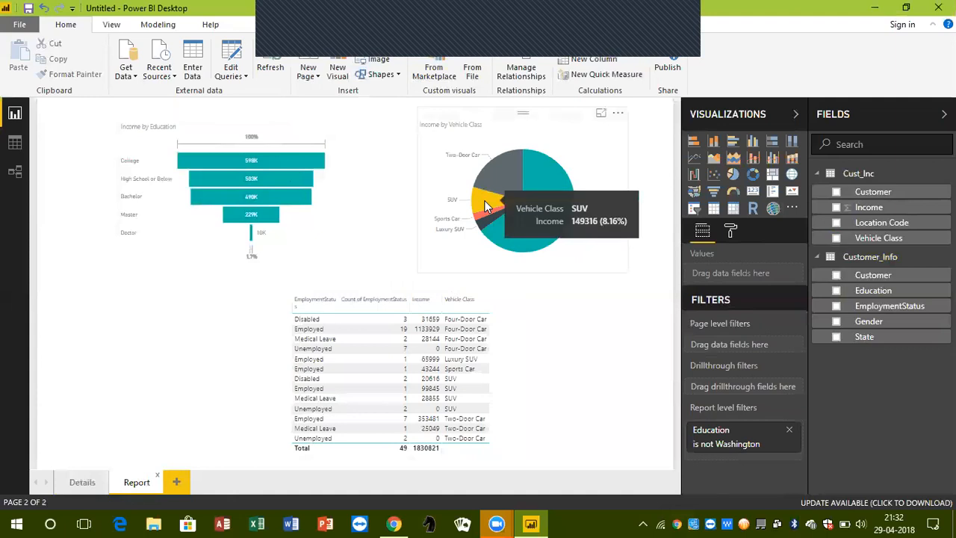
pyautogui.click(86, 482)
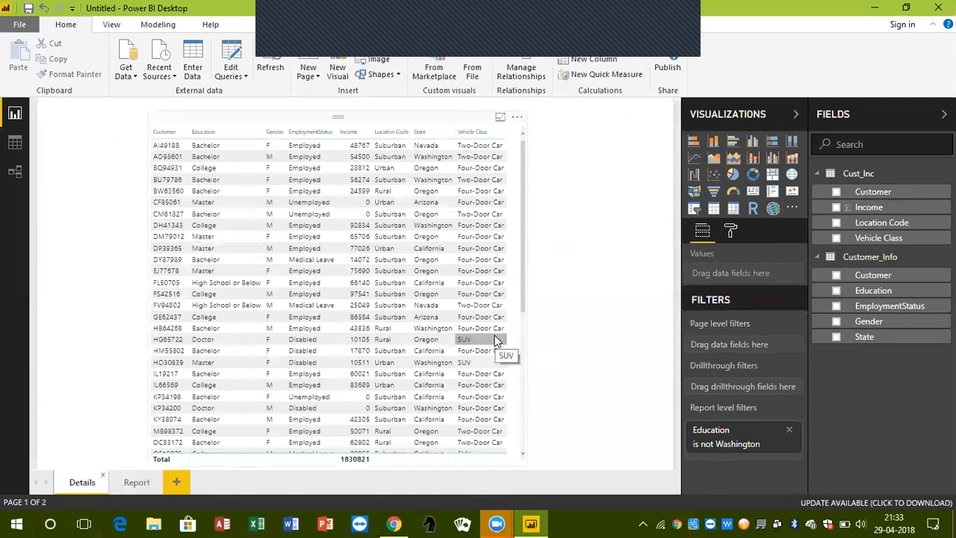
pyautogui.click(136, 482)
pyautogui.moveTo(541, 254)
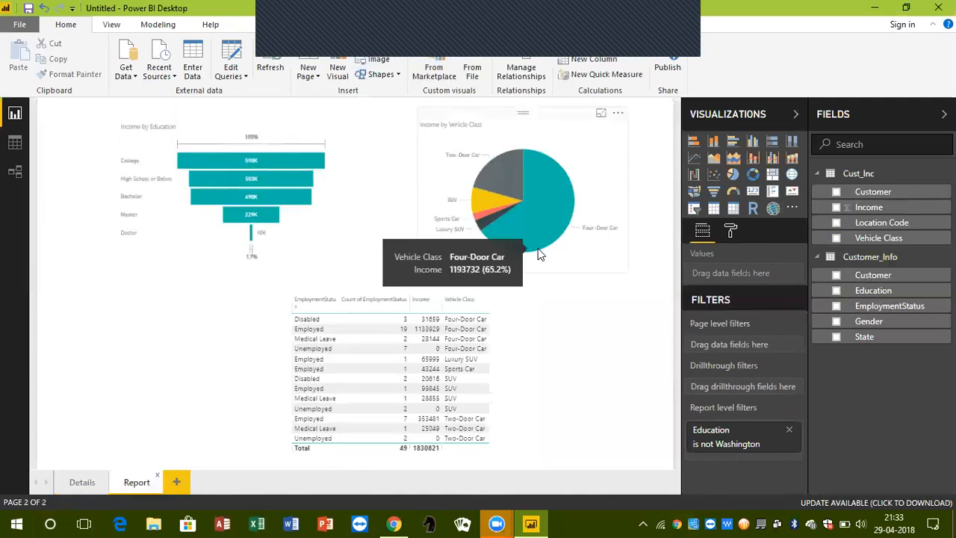
pyautogui.click(81, 483)
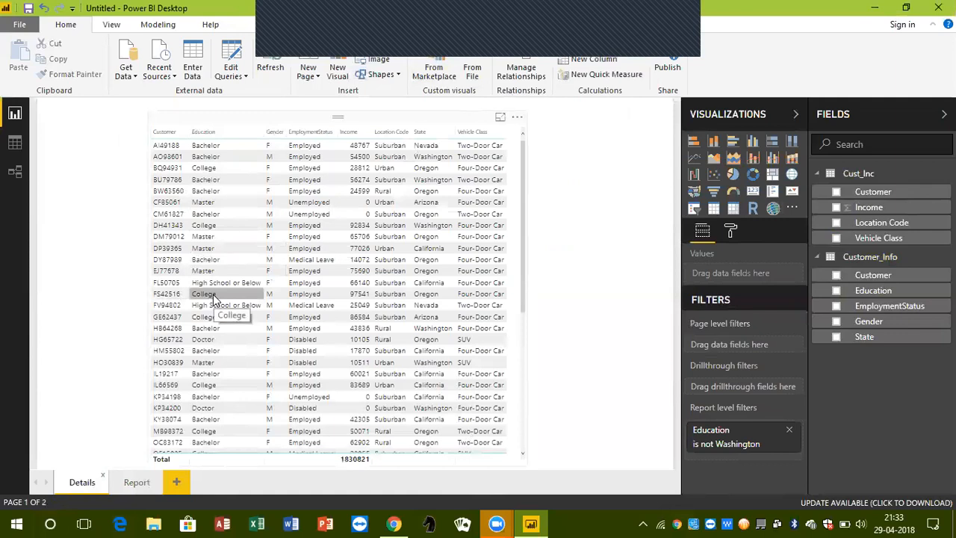
pyautogui.click(145, 484)
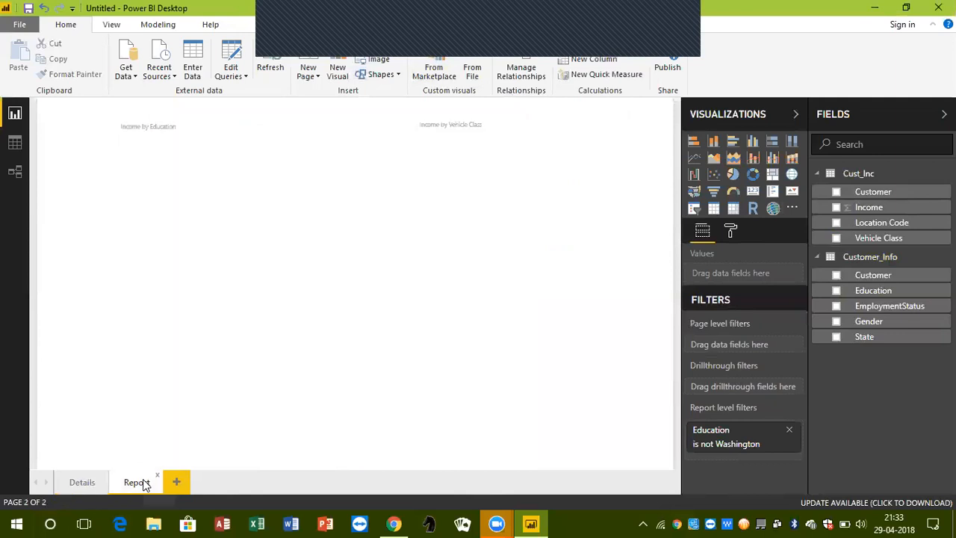
pyautogui.click(89, 484)
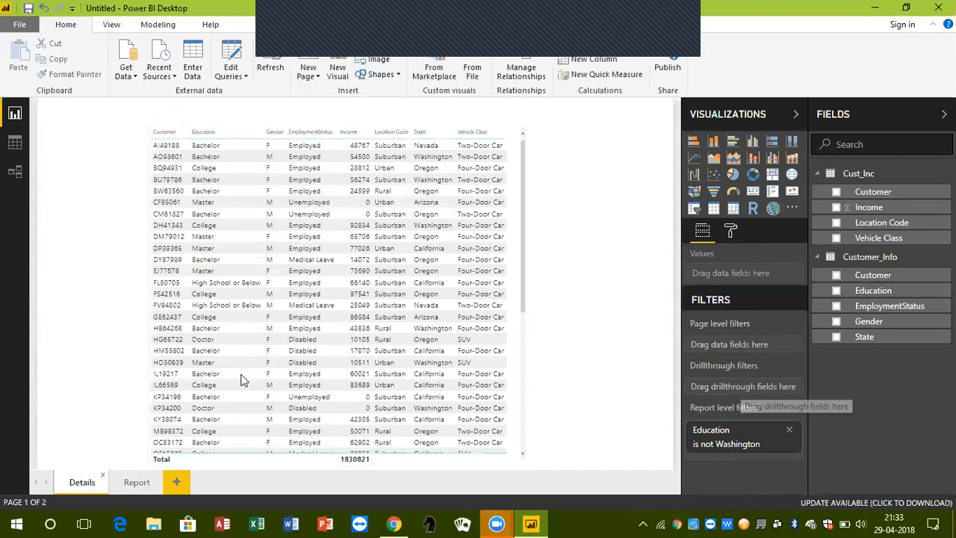
pyautogui.click(136, 482)
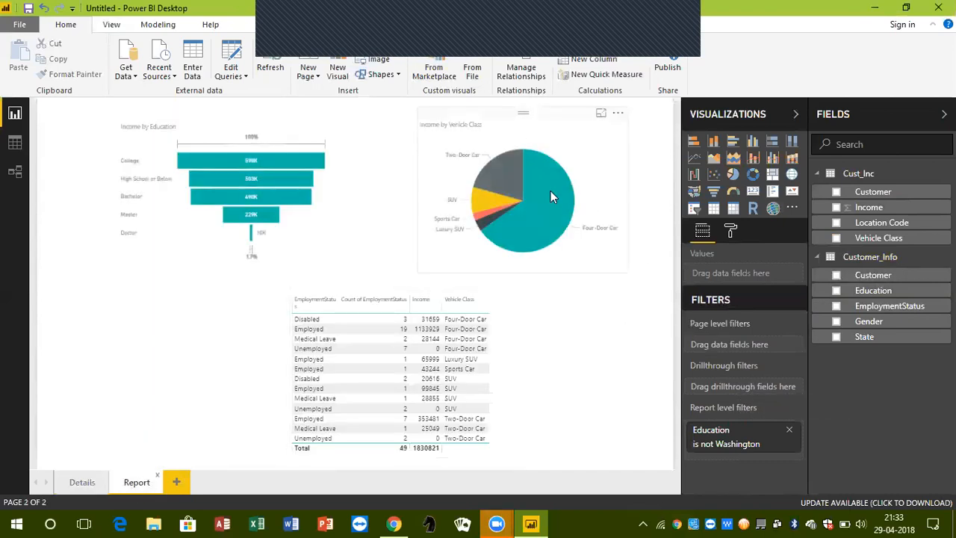
pyautogui.moveTo(552, 196)
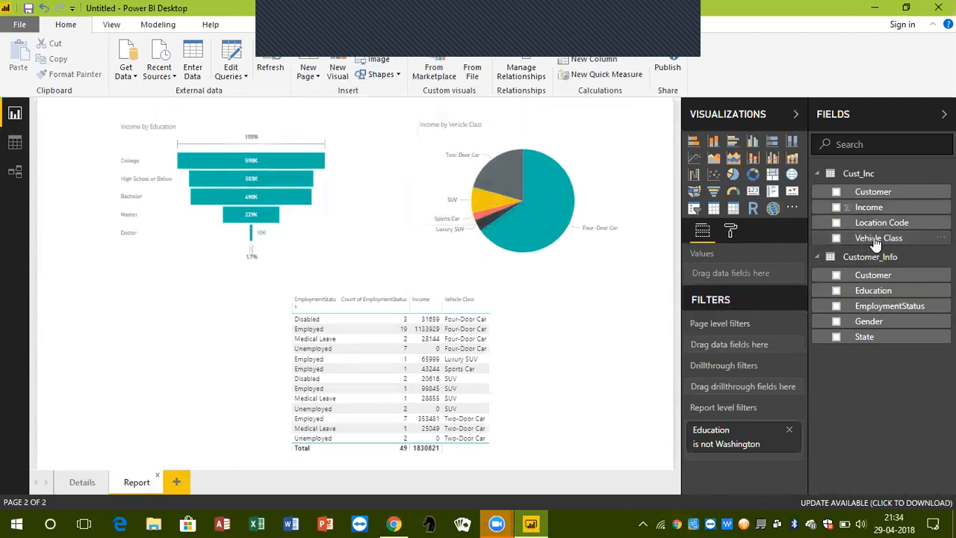
# Add Vehicle Class as a drillthrough filter on the Details page
pyautogui.click(79, 486)
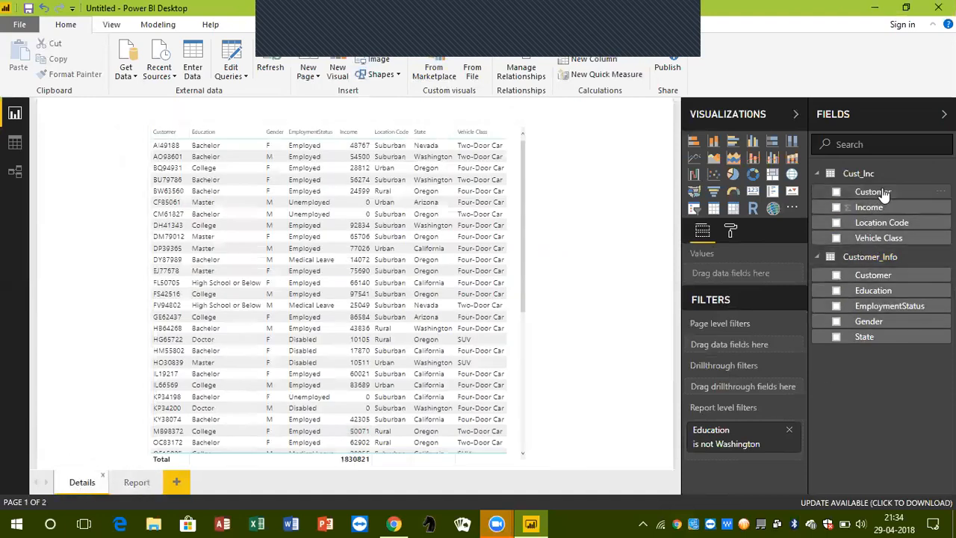
pyautogui.moveTo(881, 239); pyautogui.dragTo(742, 387)
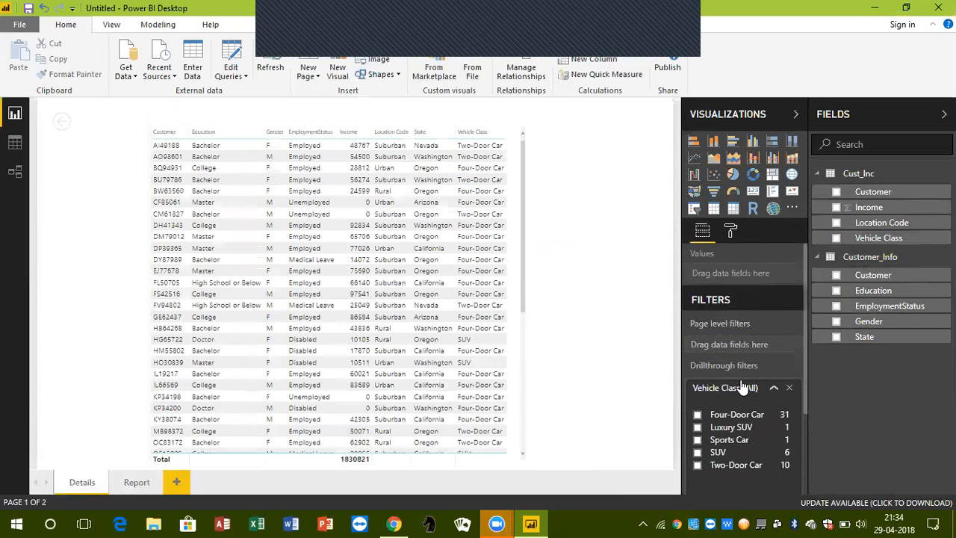
# Try the Vehicle Class drillthrough filter with Luxury SUV and Four-Door Car, and clear the selection
pyautogui.click(697, 415)
pyautogui.click(697, 428)
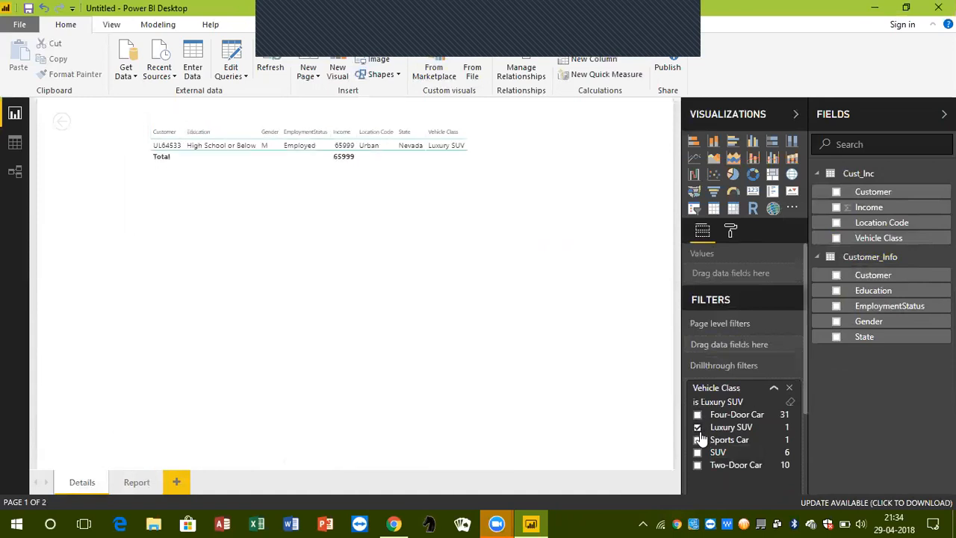
pyautogui.click(696, 416)
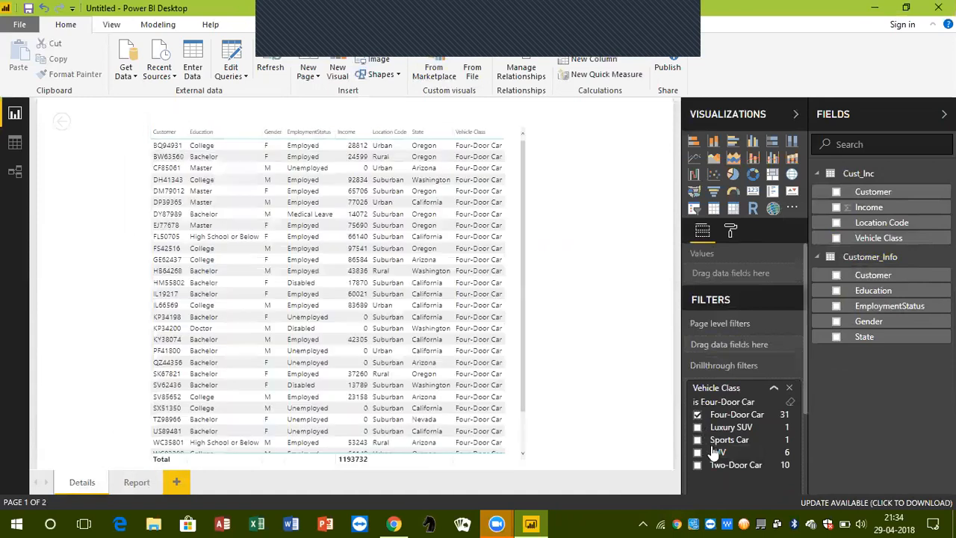
pyautogui.scroll(-3, 711, 445)
pyautogui.scroll(3, 711, 446)
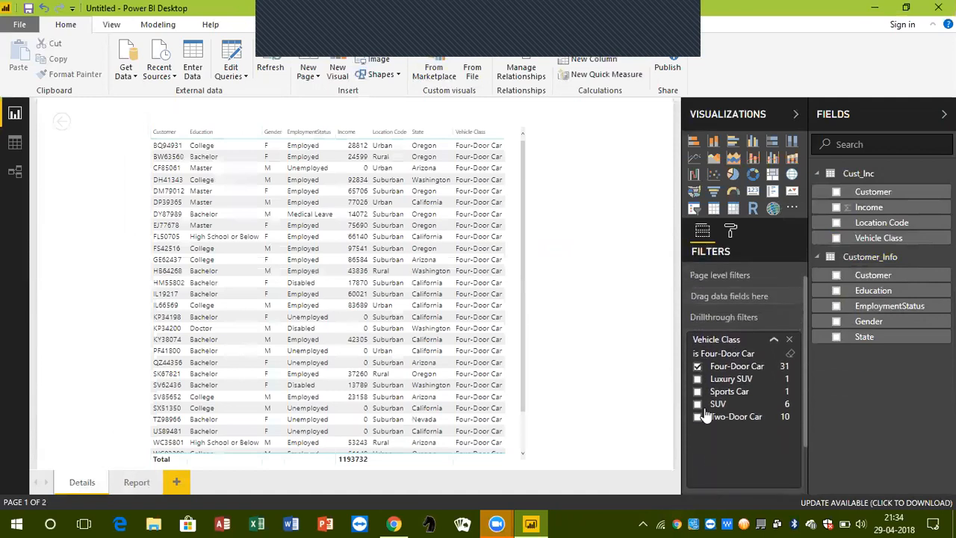
pyautogui.click(698, 367)
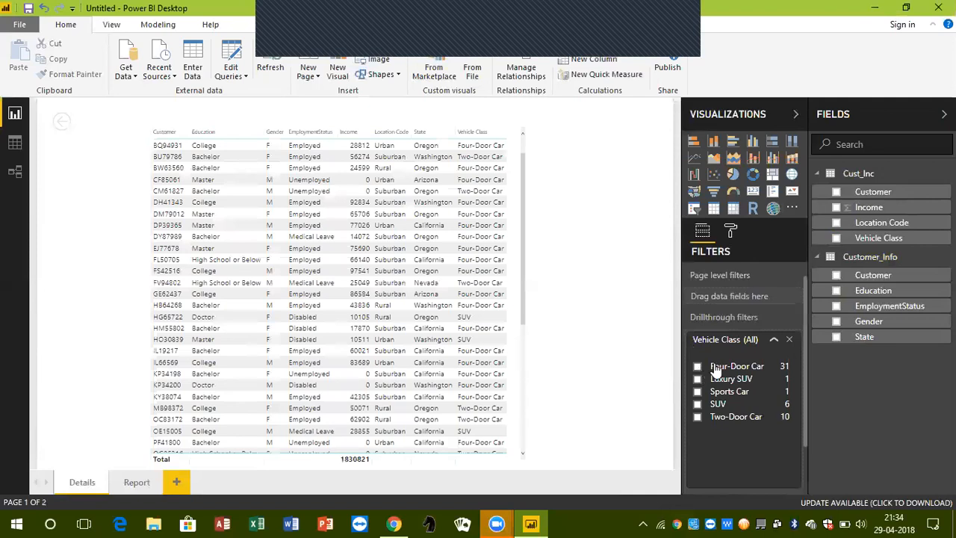
# Enlarge the back arrow on the Details page to fill the space beside the customer table
pyautogui.click(75, 120)
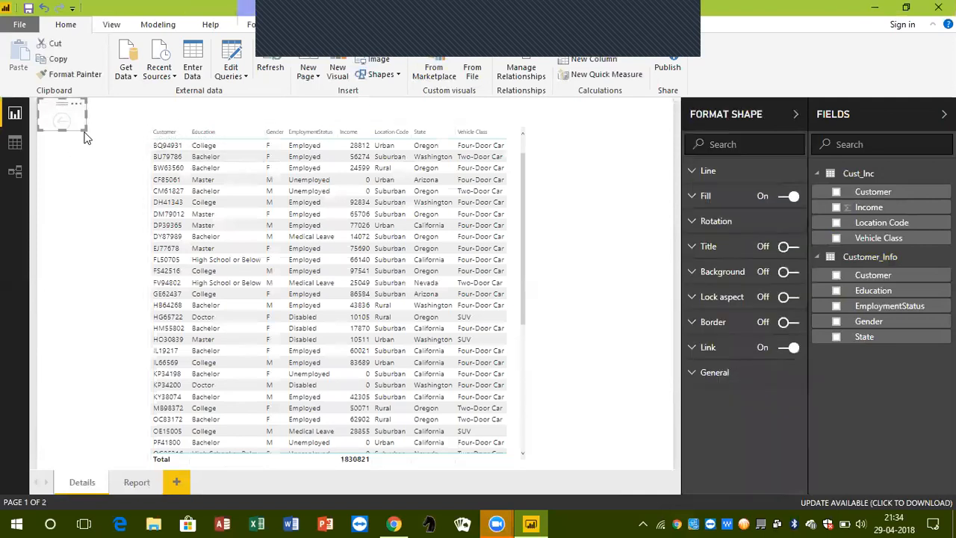
pyautogui.click(84, 133)
pyautogui.click(67, 116)
pyautogui.moveTo(88, 140); pyautogui.dragTo(130, 178)
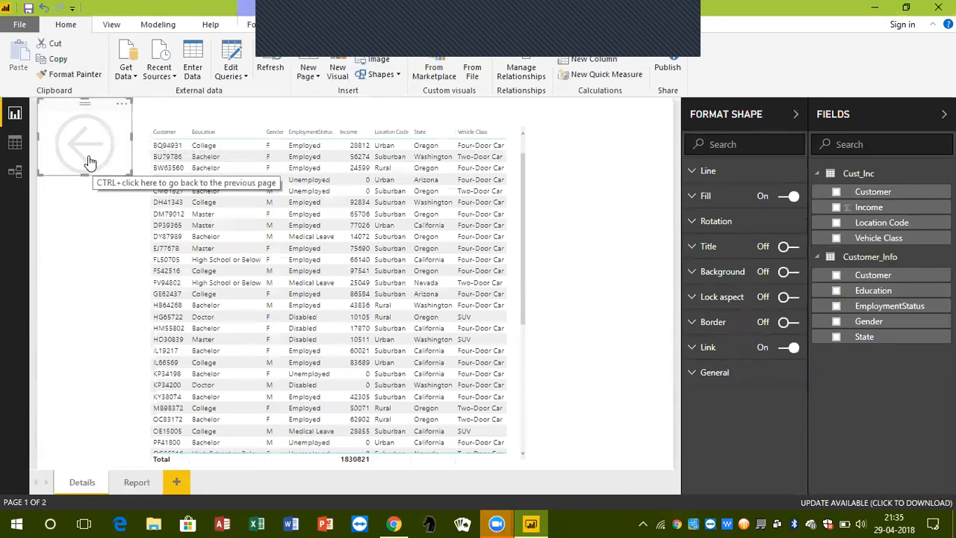
# Return to the Report page with the back arrow and check the drillthrough target offered for the pie chart's Two-Door Car slice
pyautogui.keyDown('ctrl'); pyautogui.click(88, 162); pyautogui.keyUp('ctrl')
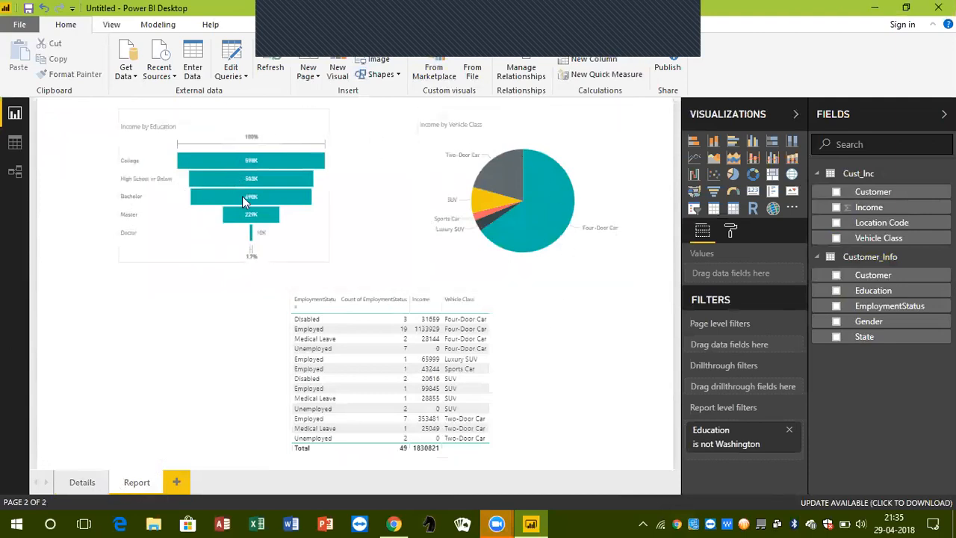
pyautogui.moveTo(510, 178)
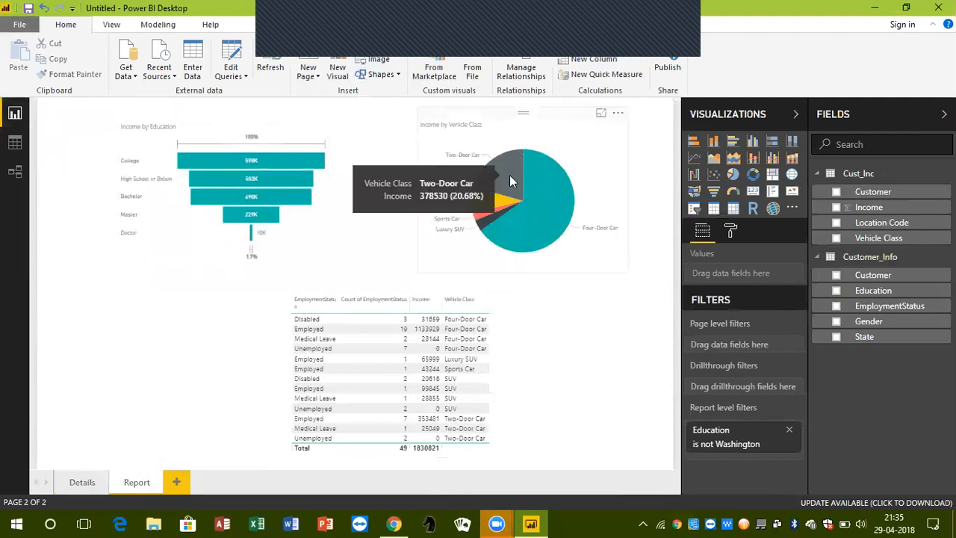
pyautogui.rightClick(509, 180)
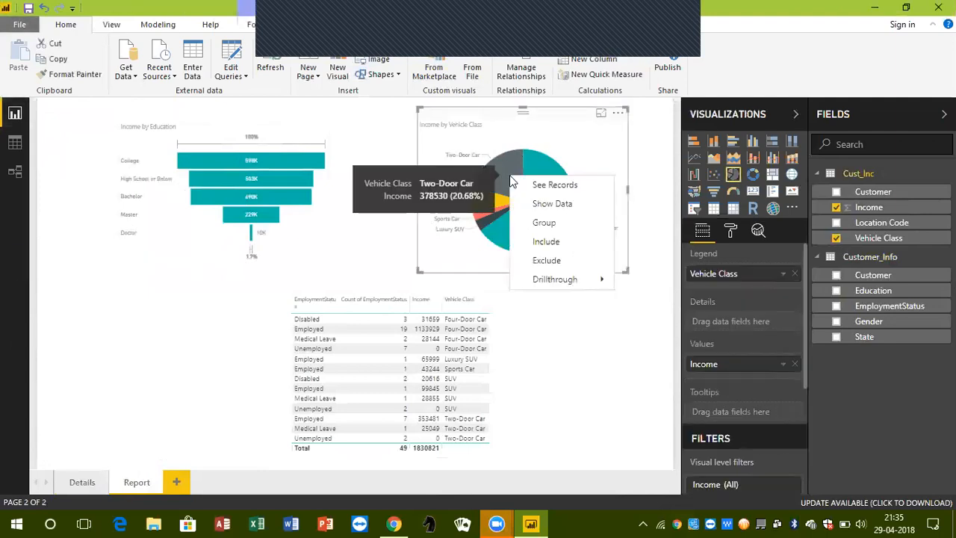
pyautogui.moveTo(570, 279)
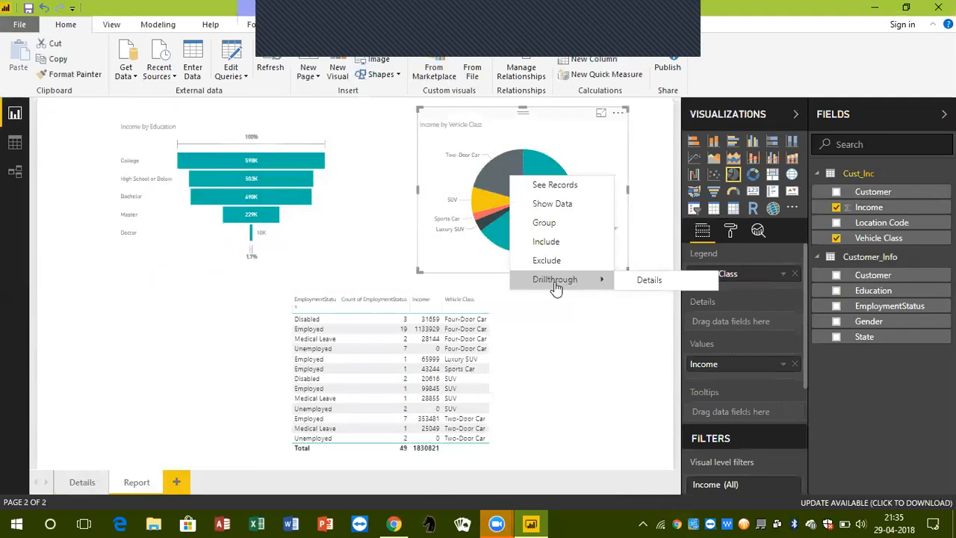
pyautogui.click(587, 345)
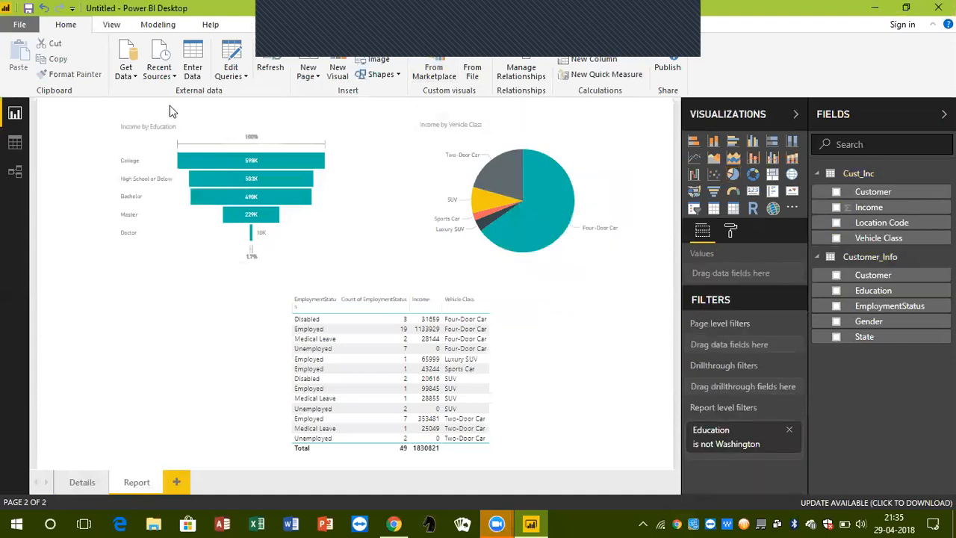
# Check whether the College bar in the Income by Education funnel offers drillthrough, and dismiss its options
pyautogui.click(175, 119)
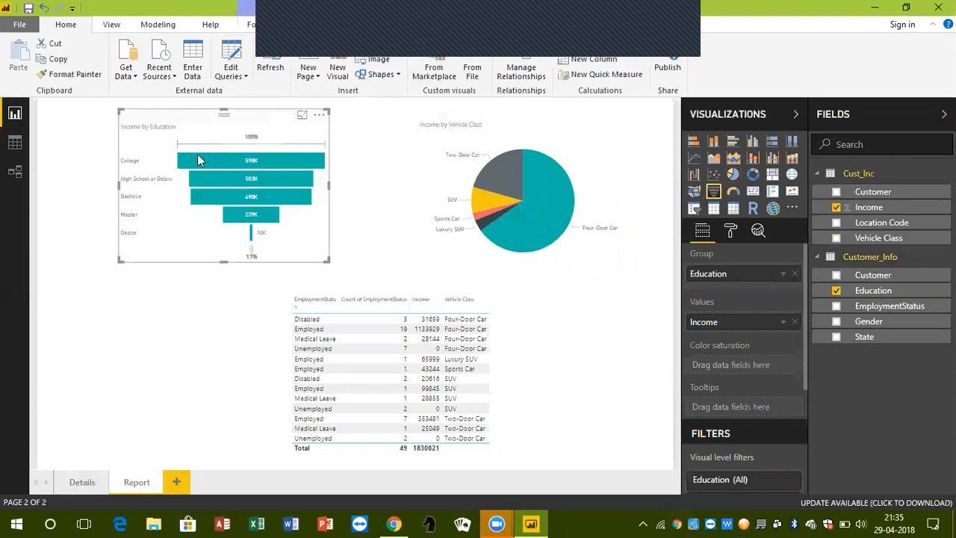
pyautogui.moveTo(198, 165)
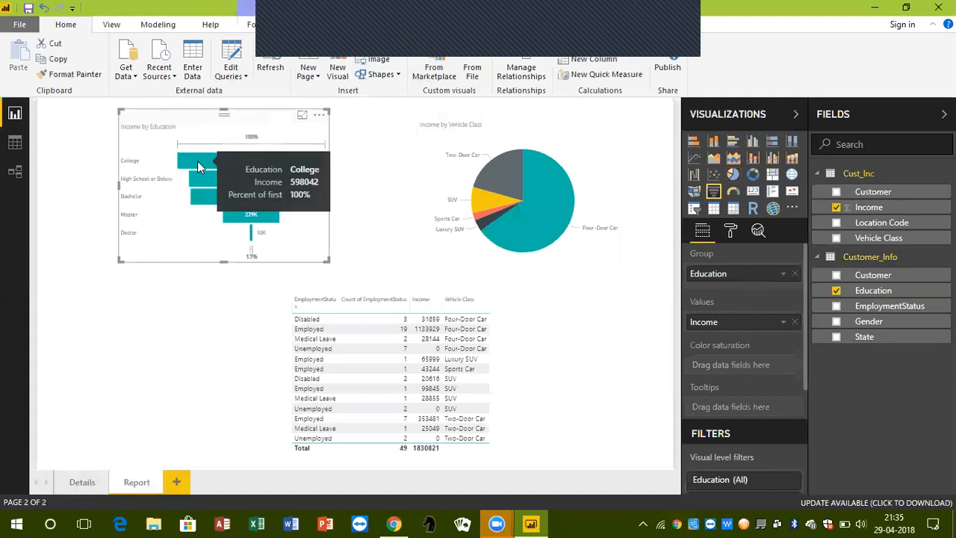
pyautogui.rightClick(198, 165)
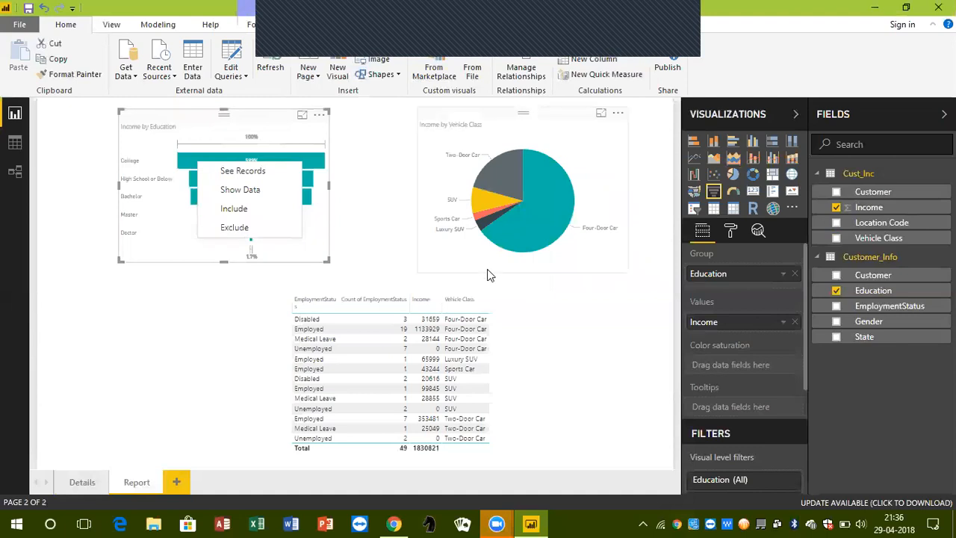
pyautogui.click(587, 318)
pyautogui.click(587, 318)
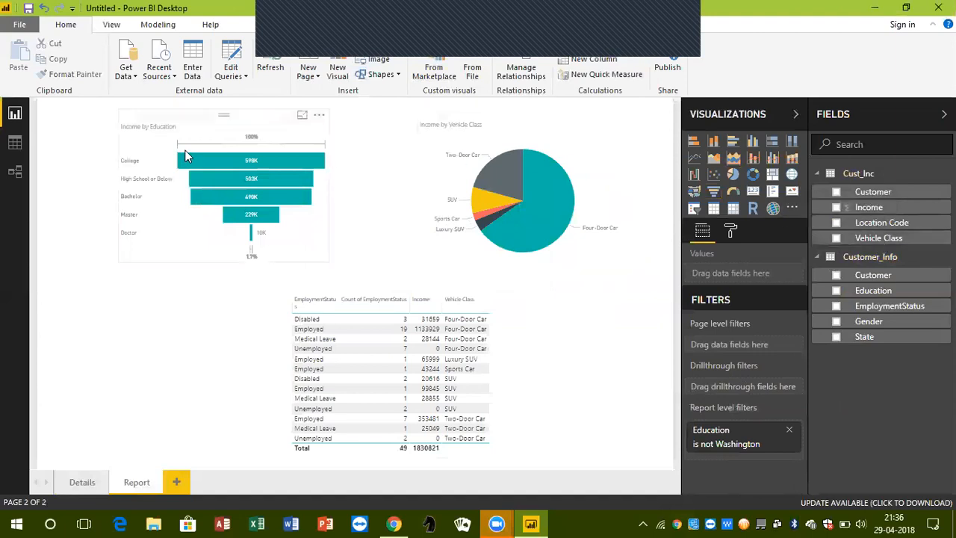
# Review the drillthrough option of the Two-Door Car slice in the Income by Vehicle Class pie chart without running it
pyautogui.moveTo(499, 172)
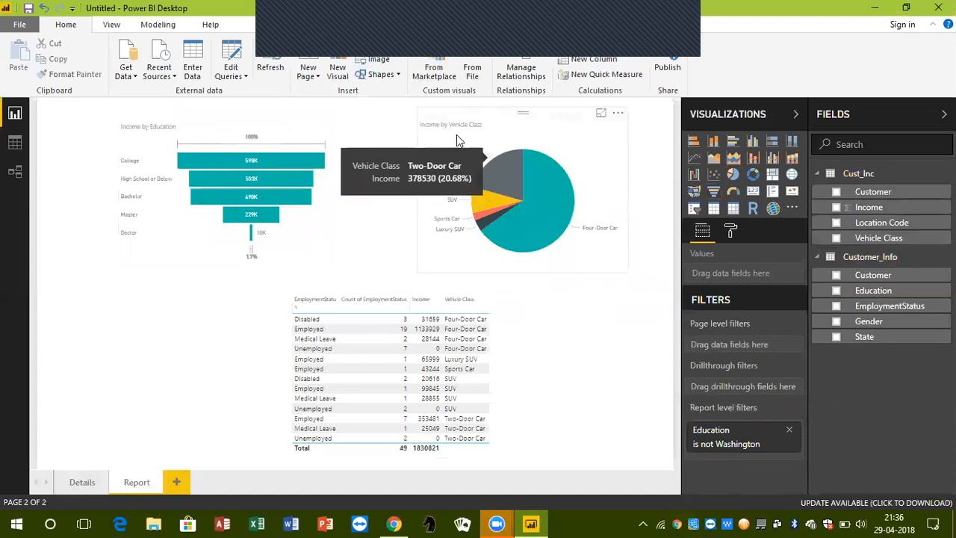
pyautogui.rightClick(508, 169)
pyautogui.moveTo(535, 273)
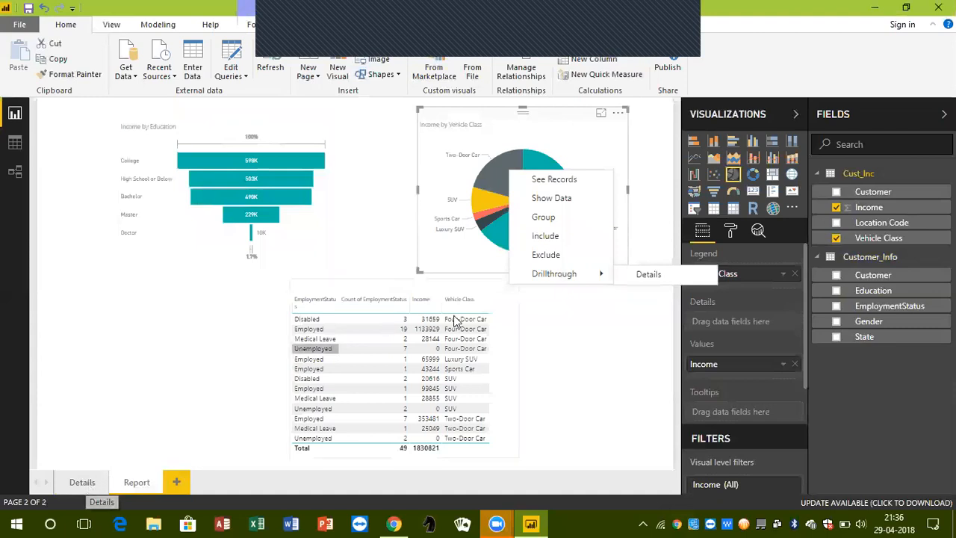
pyautogui.click(613, 353)
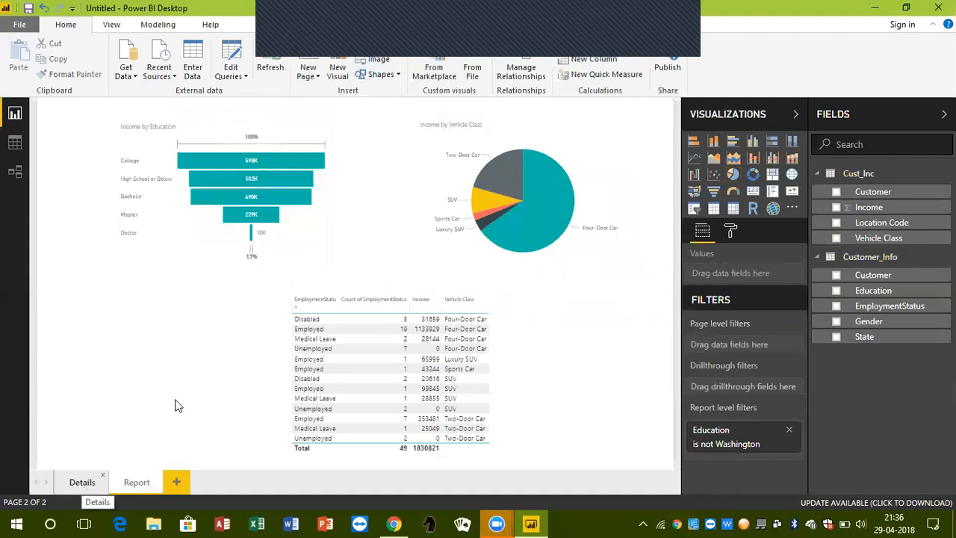
pyautogui.moveTo(499, 171)
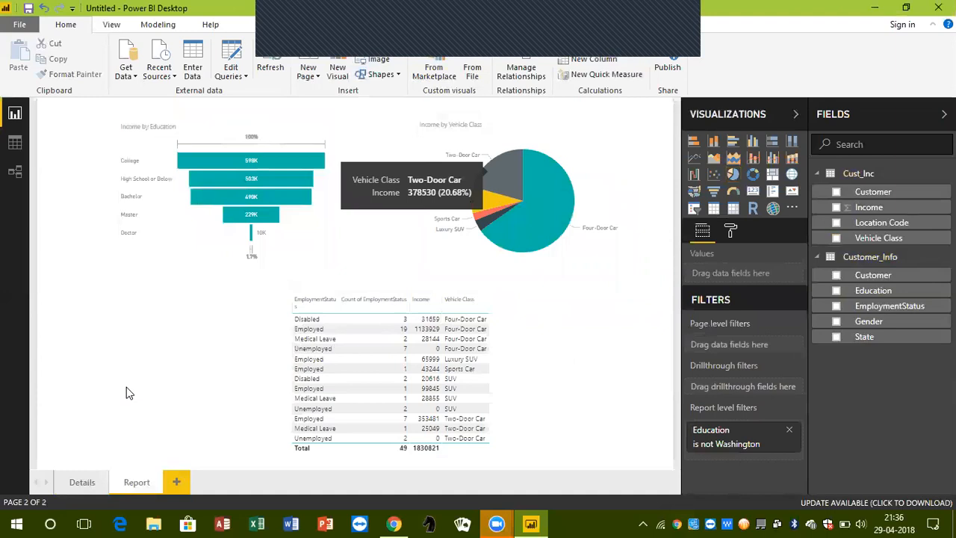
# View the unfiltered Details page, drill through to it from the Report page's Two-Door Car slice, and return with the back arrow
pyautogui.click(82, 484)
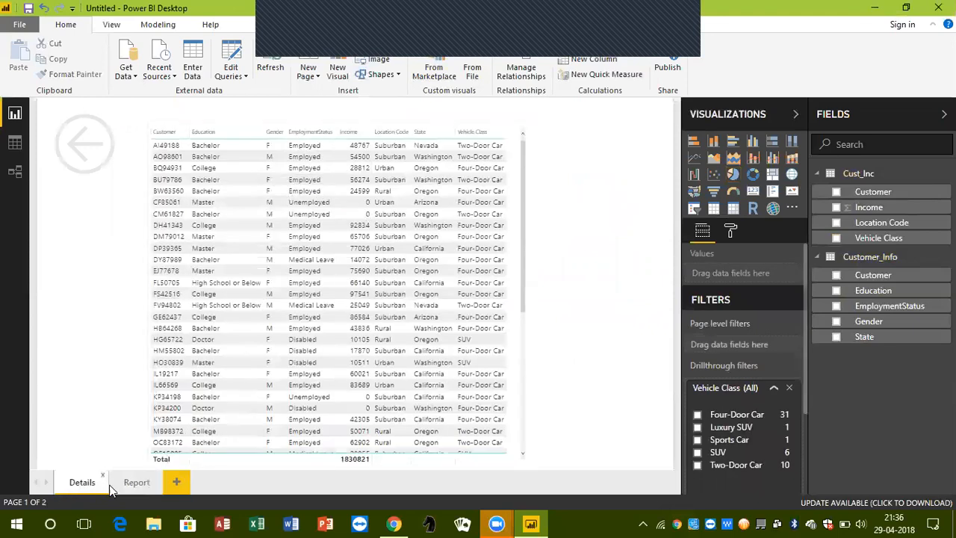
pyautogui.click(134, 483)
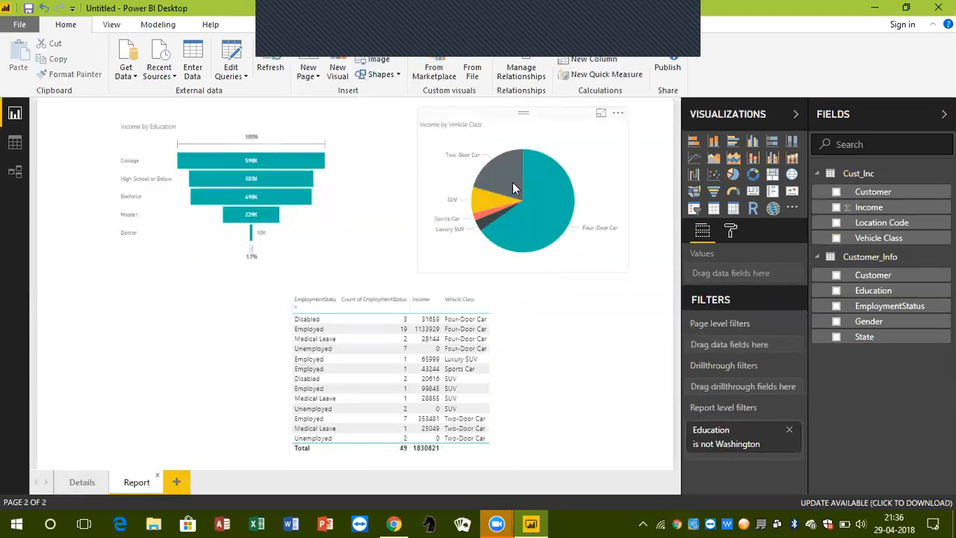
pyautogui.rightClick(513, 183)
pyautogui.moveTo(562, 288)
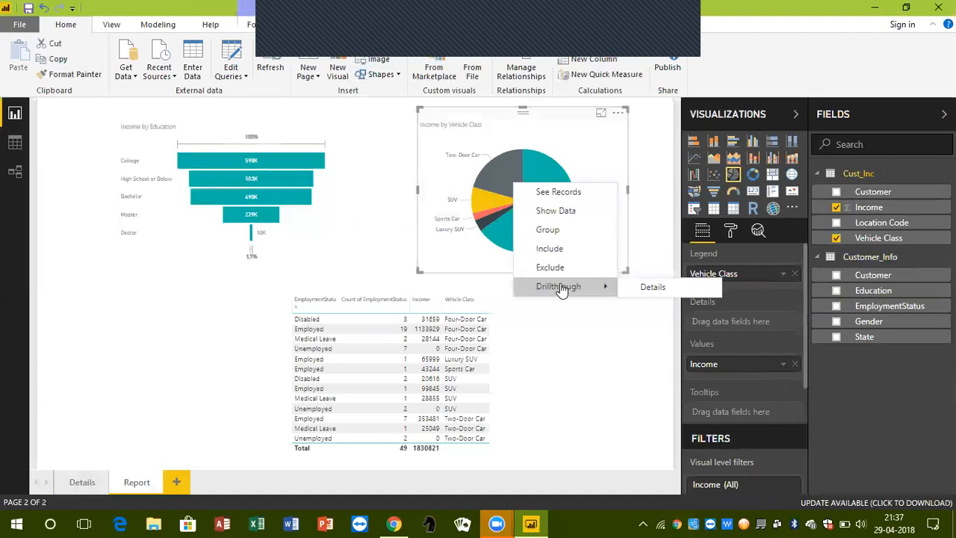
pyautogui.click(652, 288)
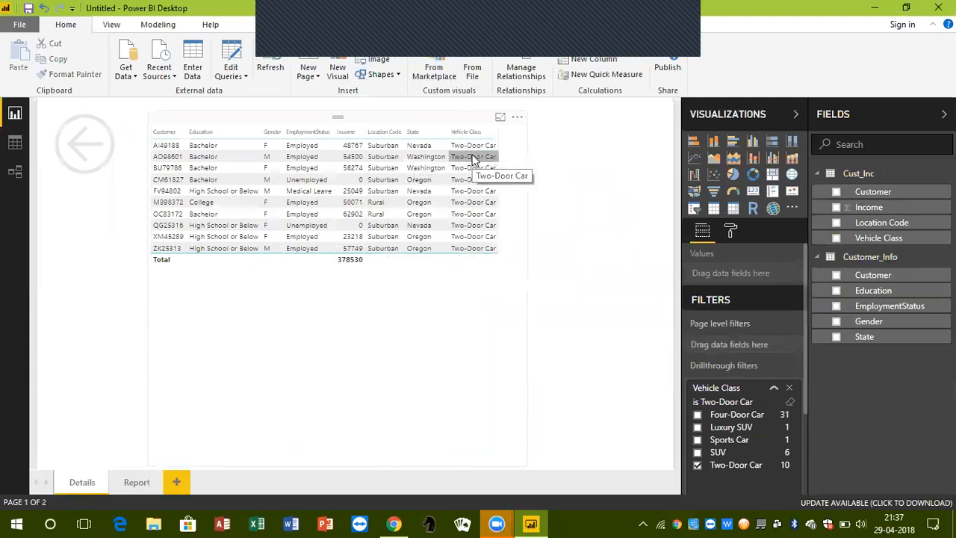
pyautogui.keyDown('ctrl'); pyautogui.click(63, 144); pyautogui.keyUp('ctrl')
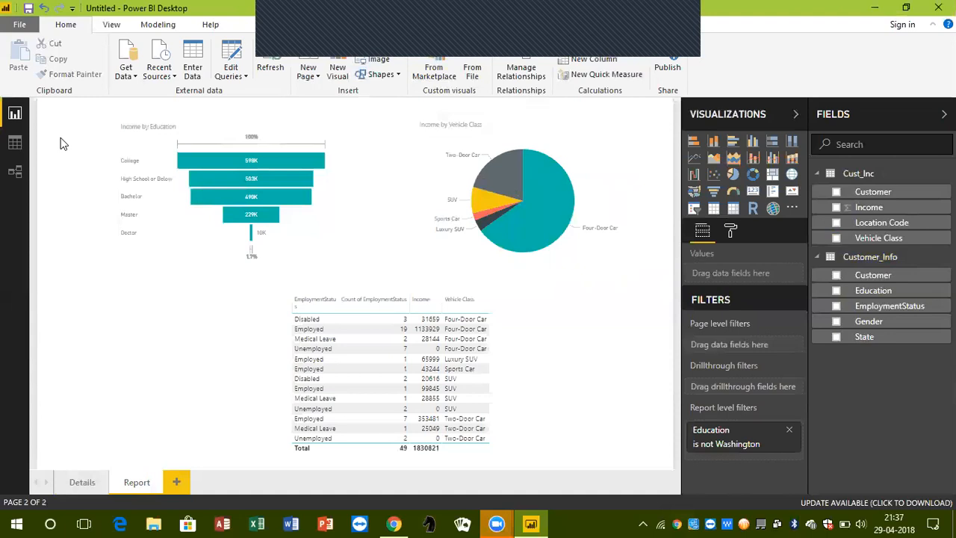
# Compare the Two-Door Car customer rows on the Details page with the visuals on the Report page
pyautogui.click(78, 486)
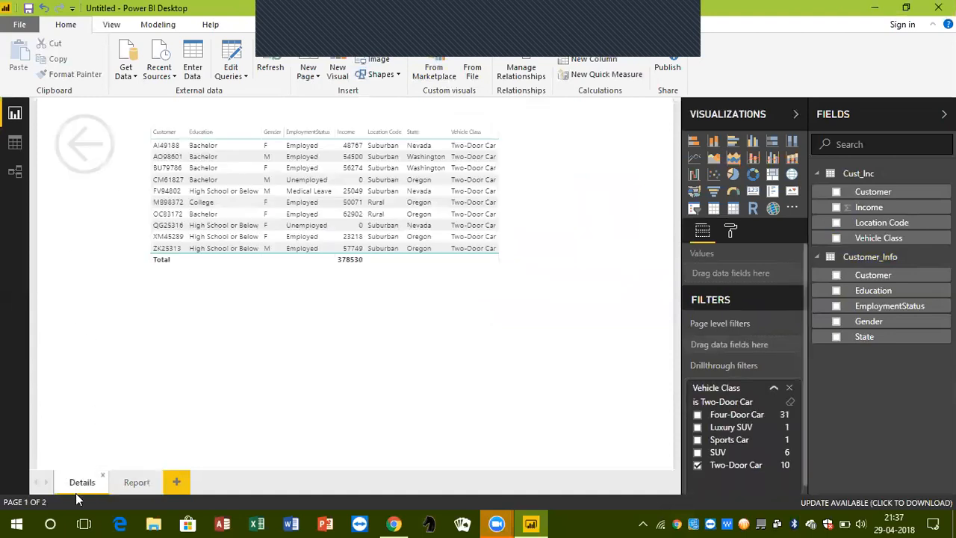
pyautogui.click(137, 482)
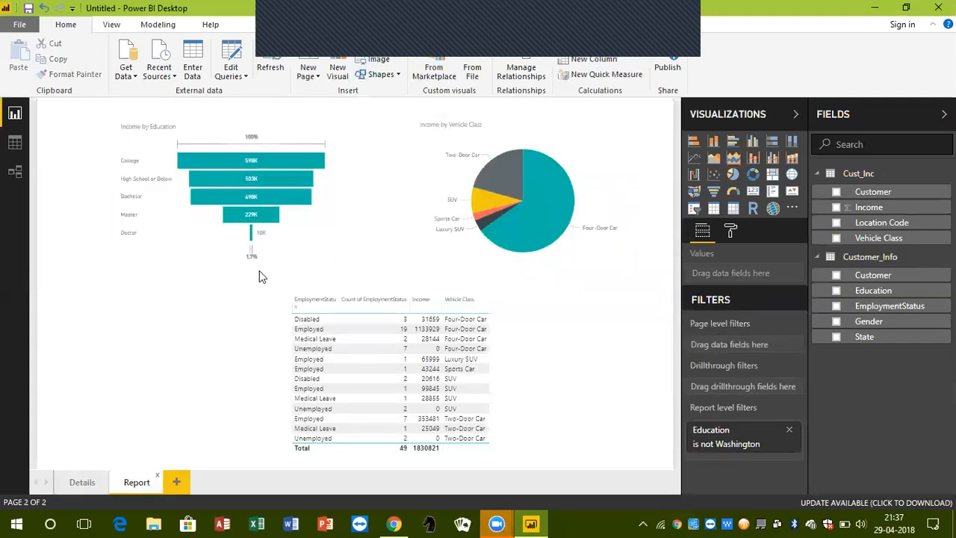
pyautogui.click(78, 483)
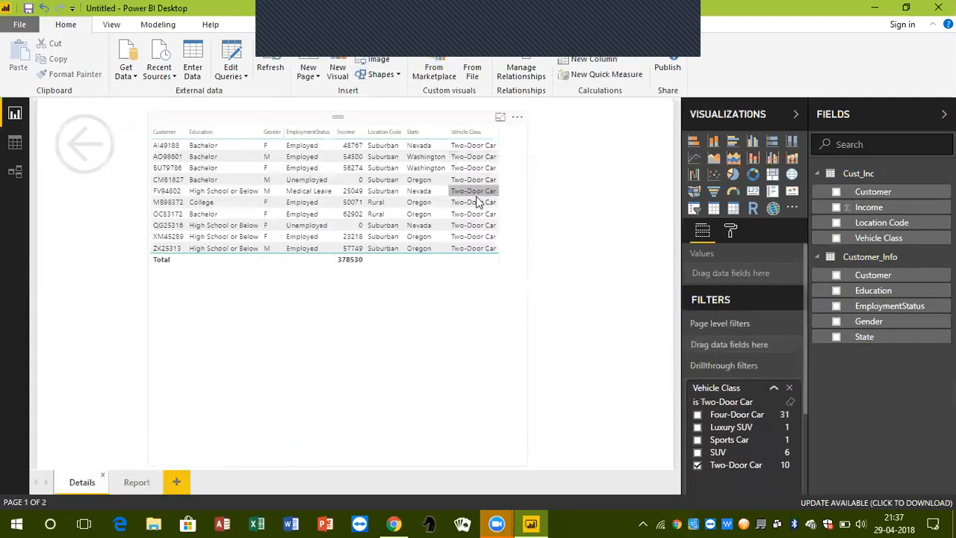
# Drill through from the Report page's Four-Door Car pie slice to Details and review the filtered customer rows
pyautogui.click(135, 482)
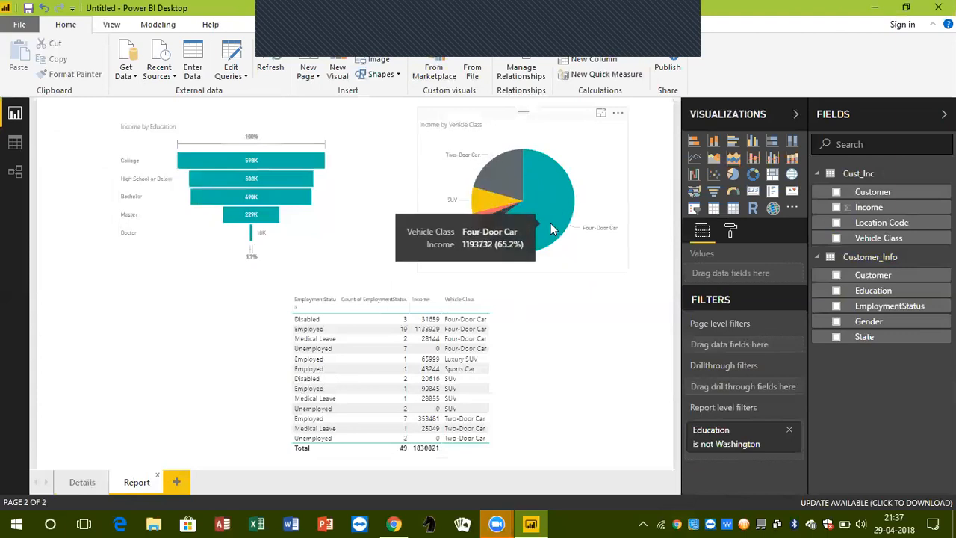
pyautogui.rightClick(551, 229)
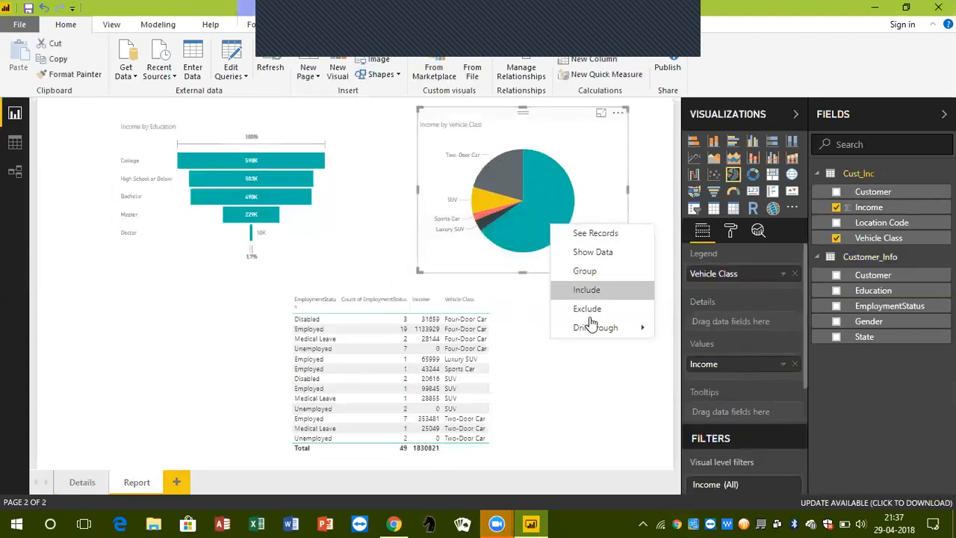
pyautogui.moveTo(595, 334)
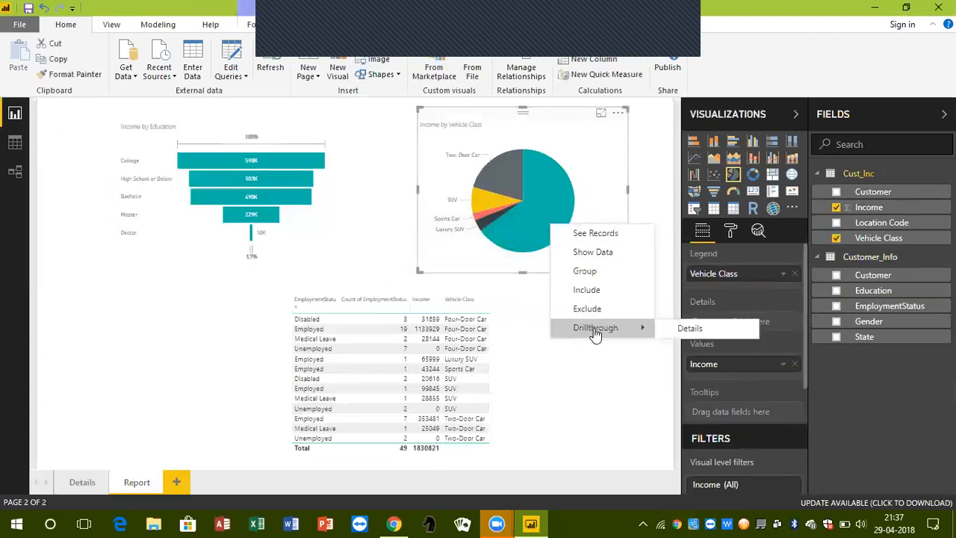
pyautogui.click(681, 329)
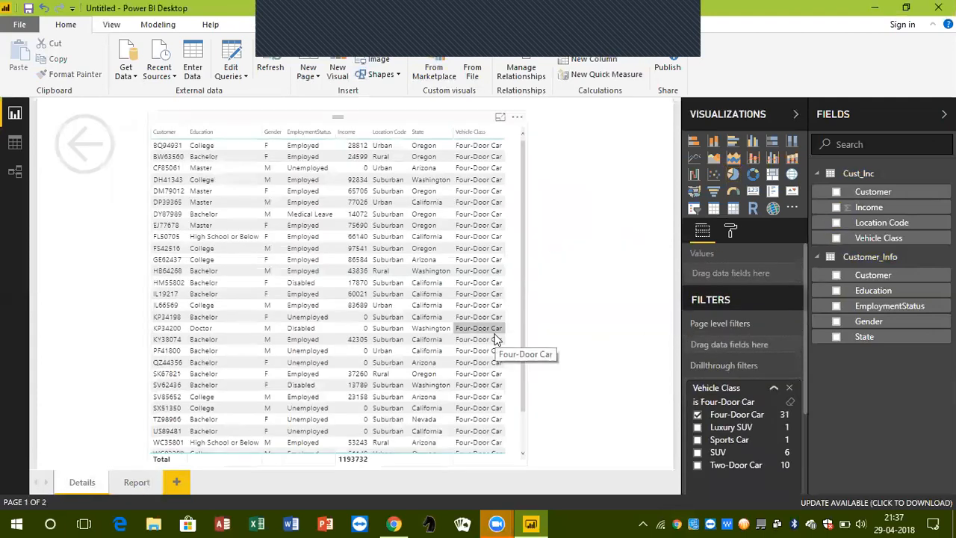
pyautogui.scroll(-2, 495, 340)
pyautogui.scroll(2, 495, 340)
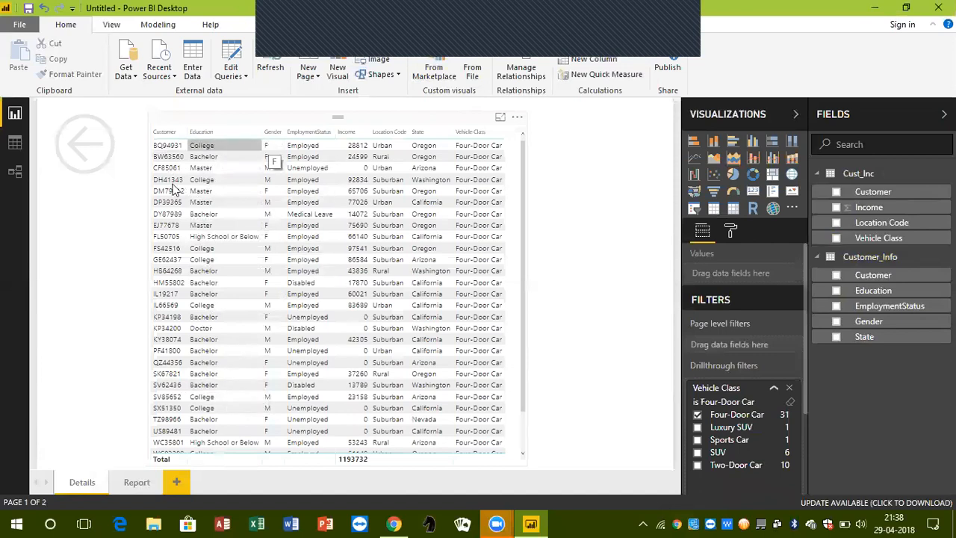
pyautogui.scroll(-2, 176, 155)
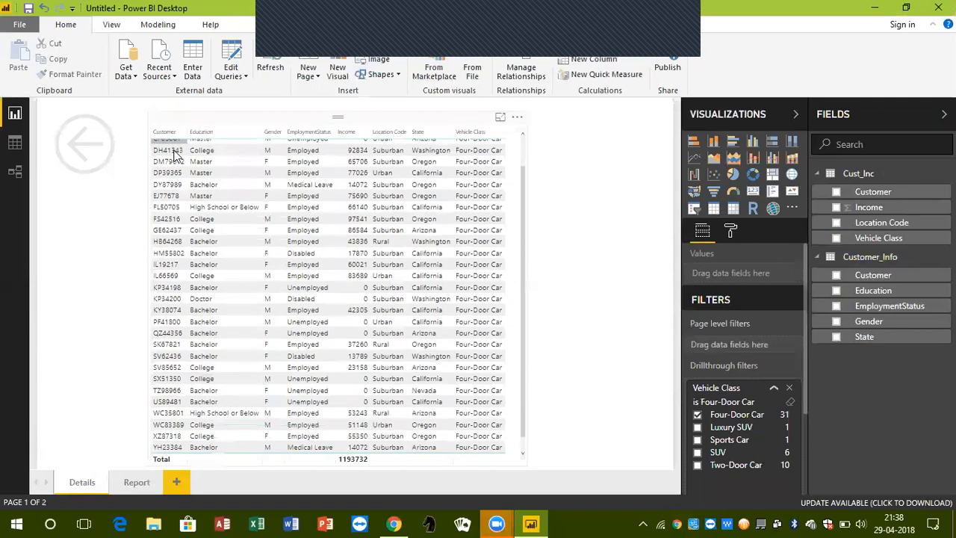
pyautogui.scroll(2, 175, 155)
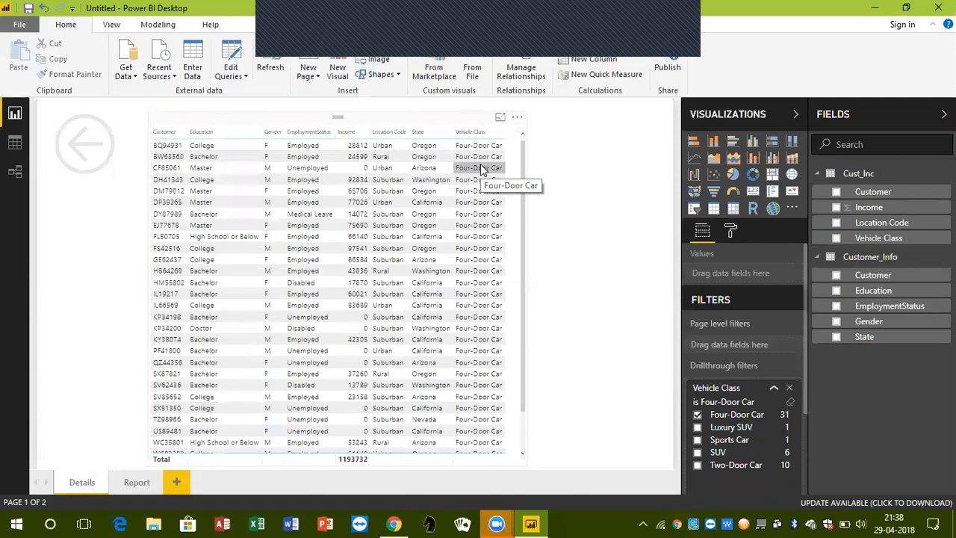
# Compare the Report page's summary visuals with the Four-Door Car customer rows on the Details page
pyautogui.click(135, 482)
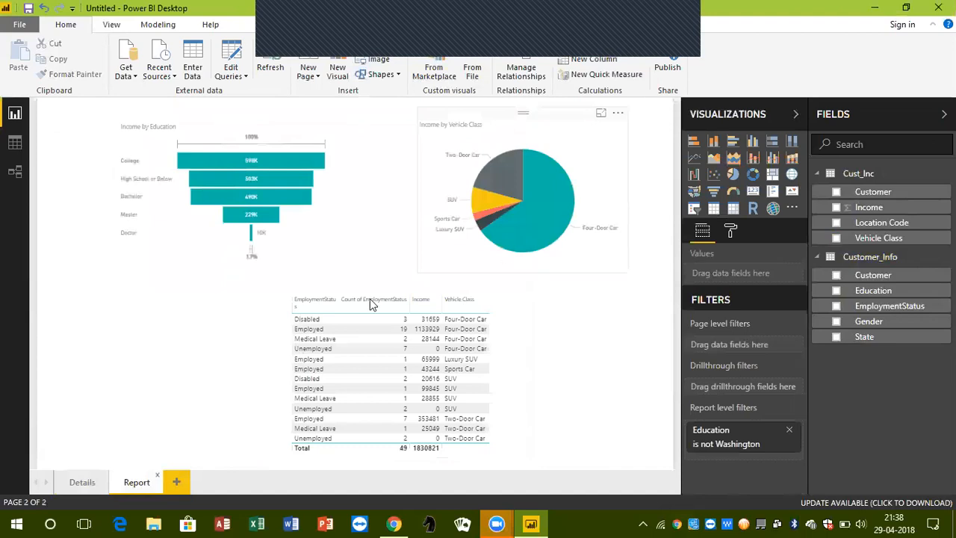
pyautogui.click(85, 491)
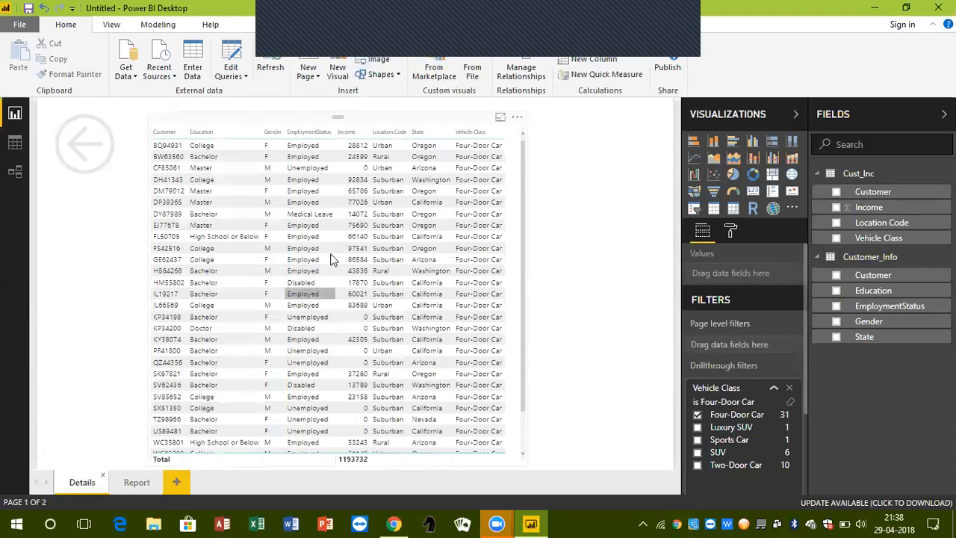
pyautogui.scroll(-5, 371, 271)
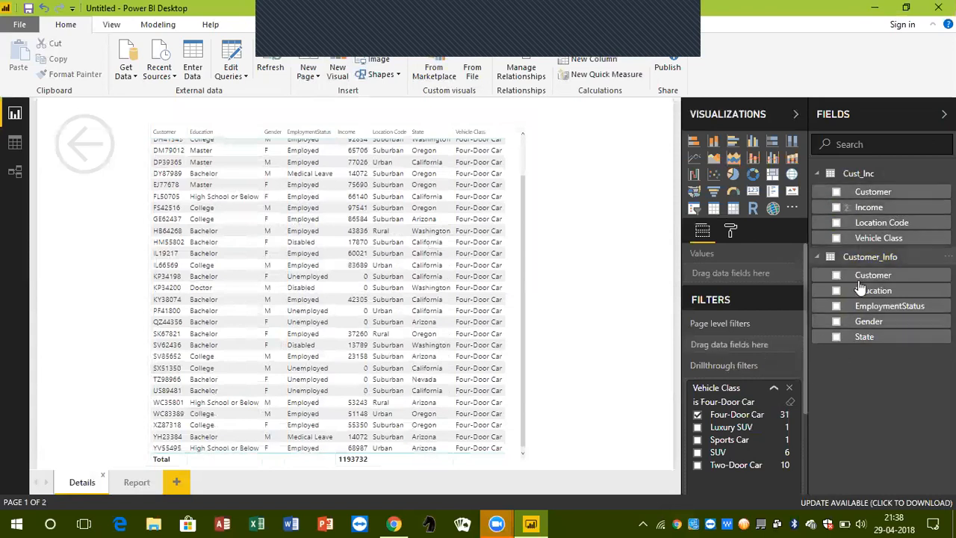
pyautogui.click(137, 482)
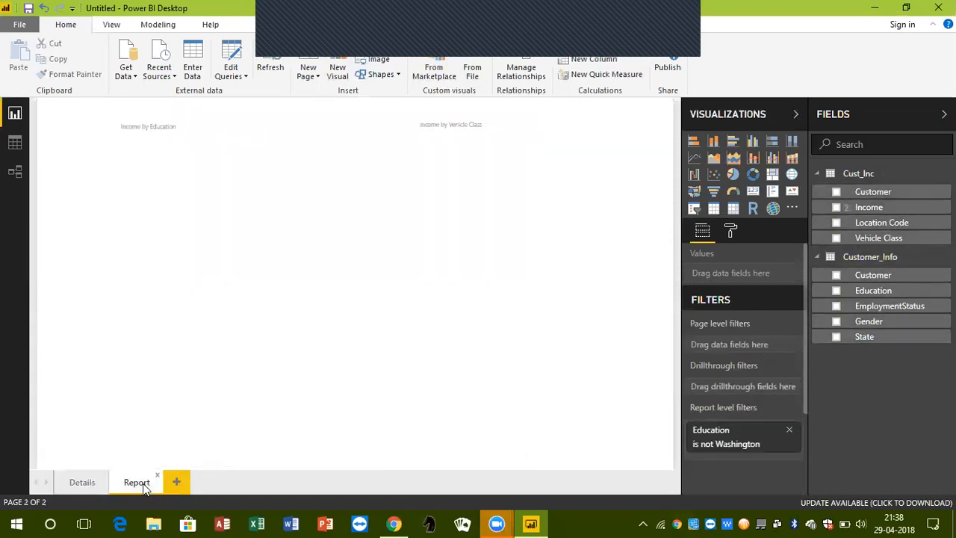
pyautogui.moveTo(543, 222)
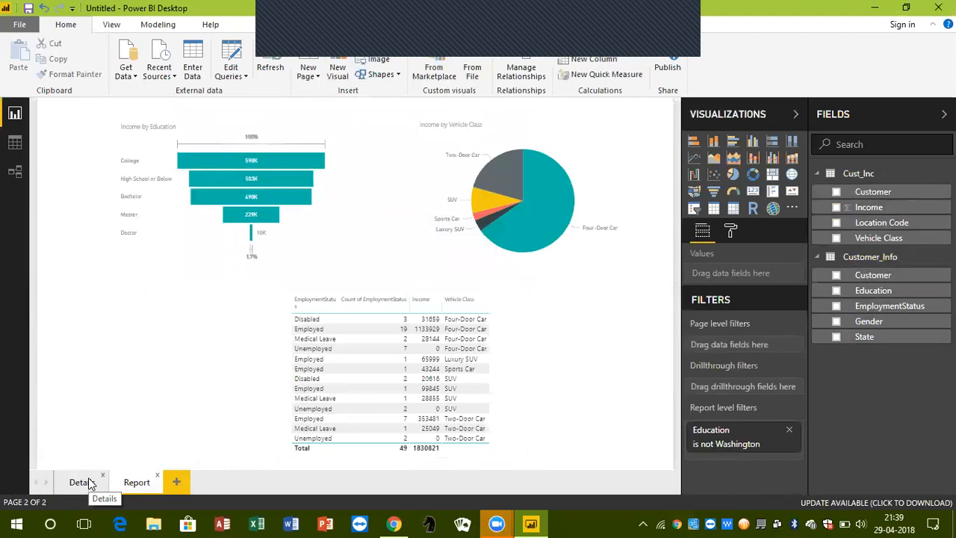
# Recheck the options of the College bar in the Income by Education funnel for a drillthrough entry and dismiss them
pyautogui.click(203, 114)
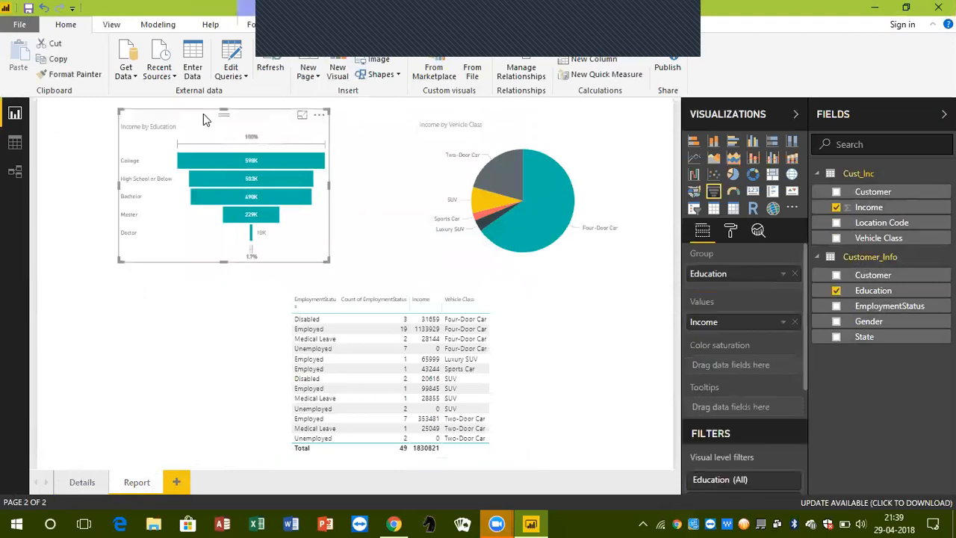
pyautogui.rightClick(203, 166)
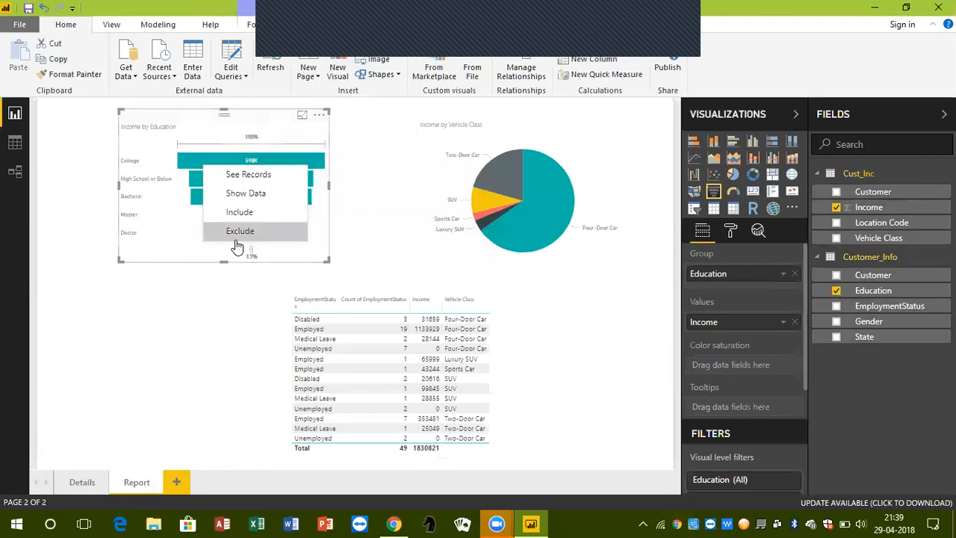
pyautogui.click(243, 325)
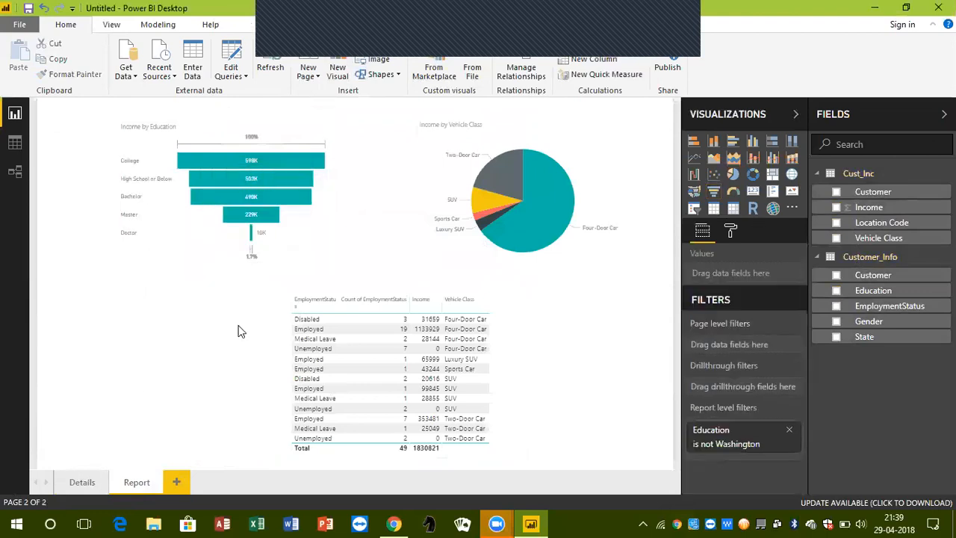
# Check the drillthrough options of the Disabled Four-Door Car row in the employment table and dismiss them
pyautogui.click(324, 286)
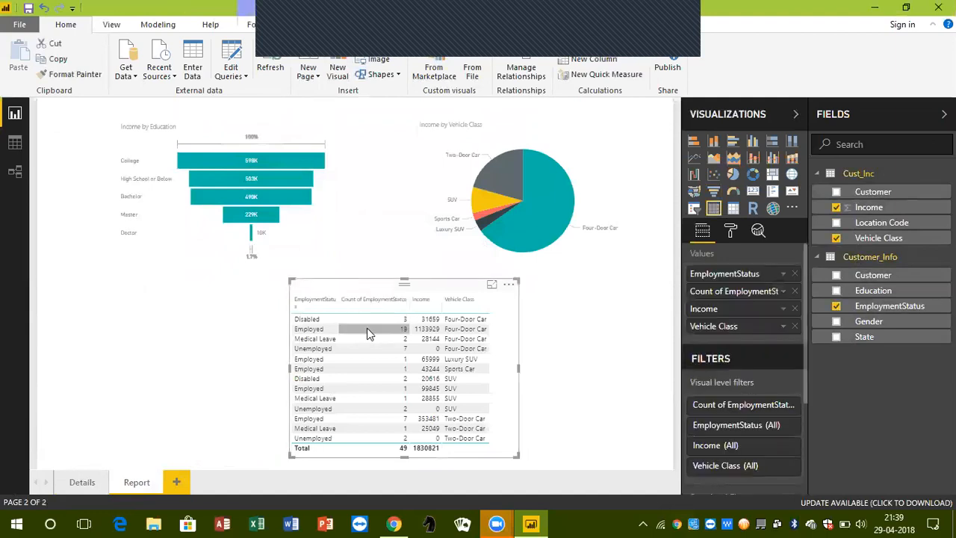
pyautogui.rightClick(320, 323)
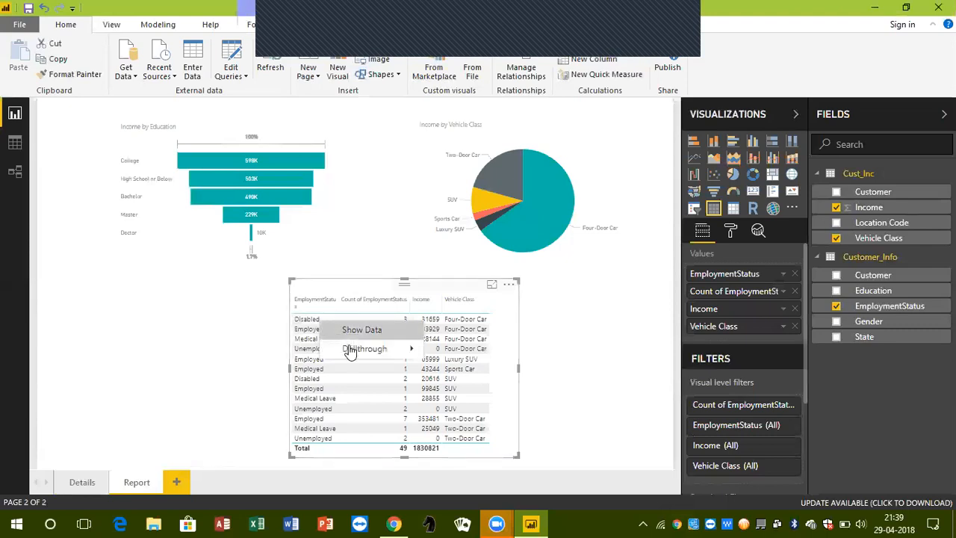
pyautogui.moveTo(350, 353)
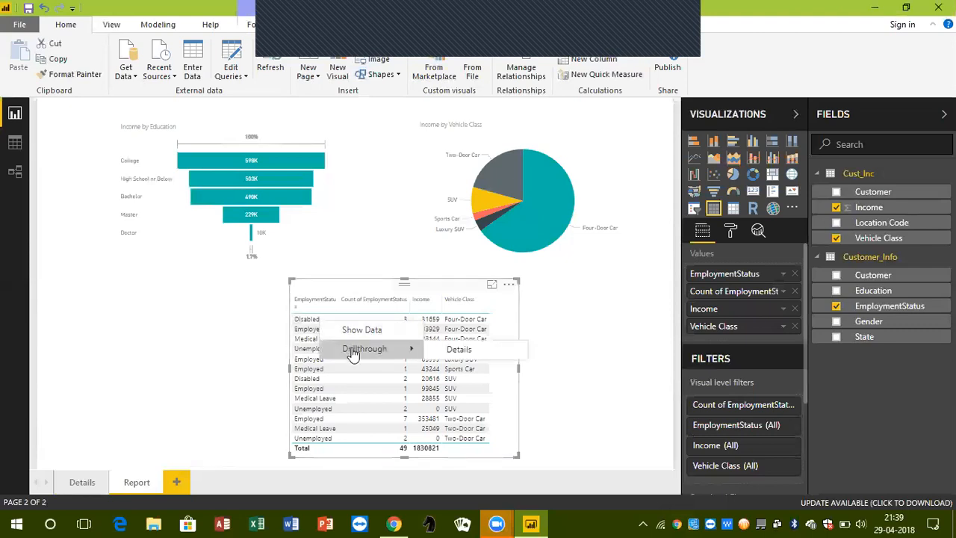
pyautogui.click(355, 282)
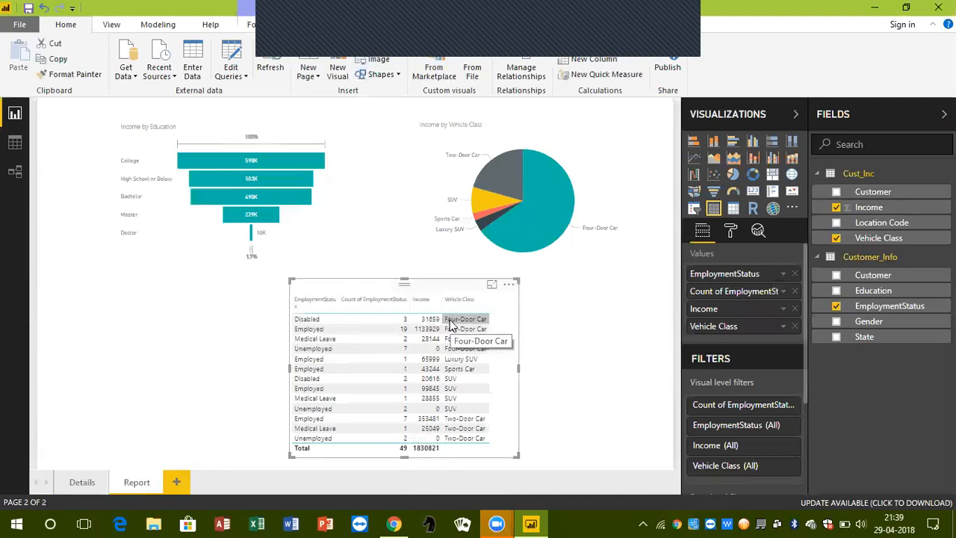
# Drill through from the employment table's Disabled Four-Door Car row to Details and review all the filtered customer rows
pyautogui.rightClick(317, 324)
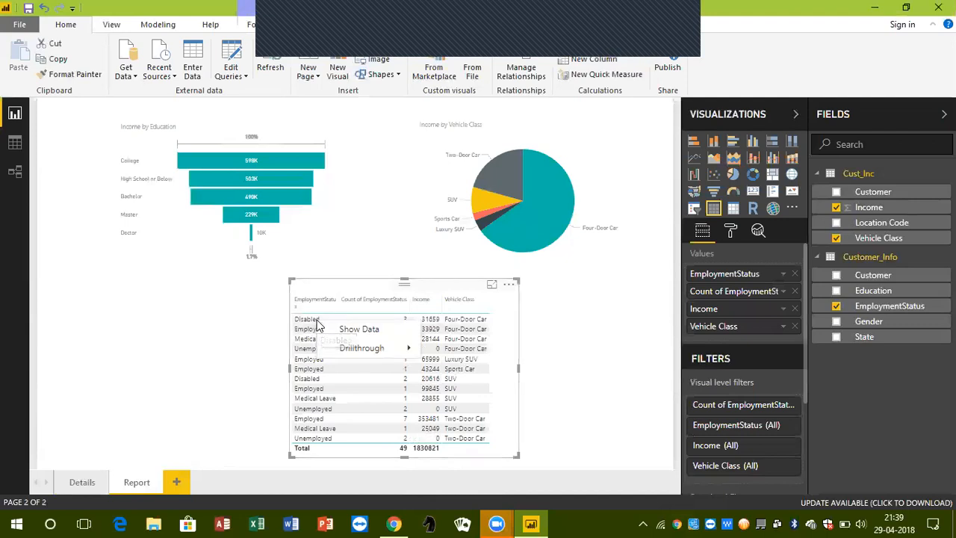
pyautogui.moveTo(352, 348)
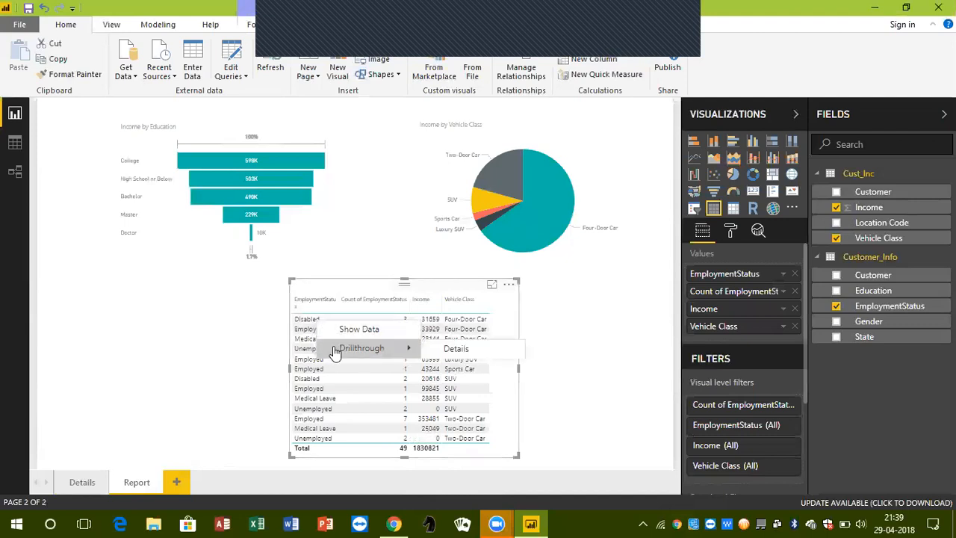
pyautogui.click(448, 350)
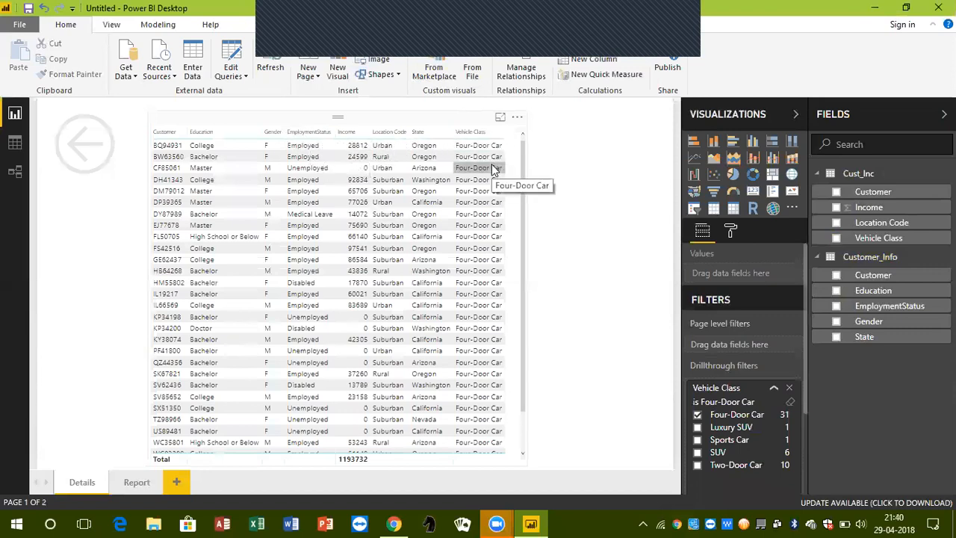
pyautogui.scroll(-1, 491, 171)
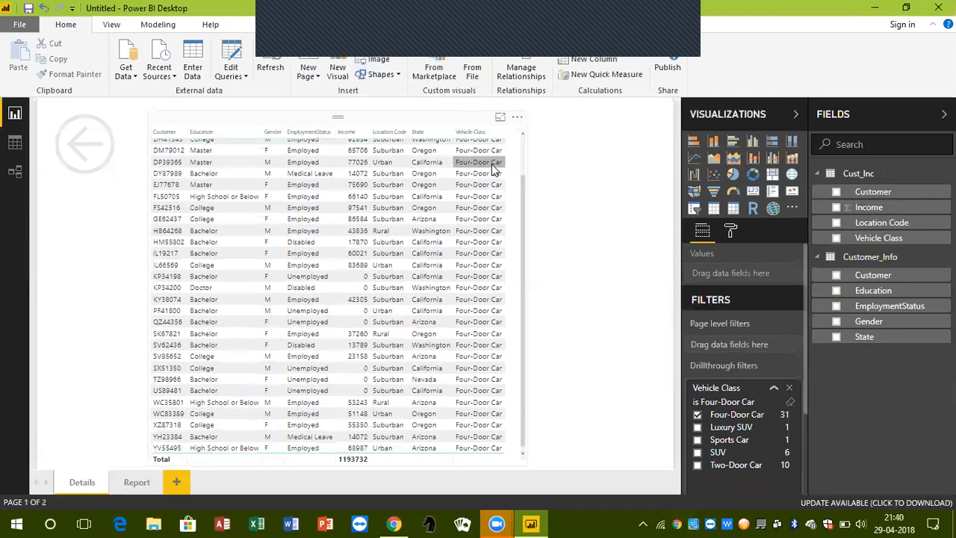
pyautogui.scroll(1, 491, 171)
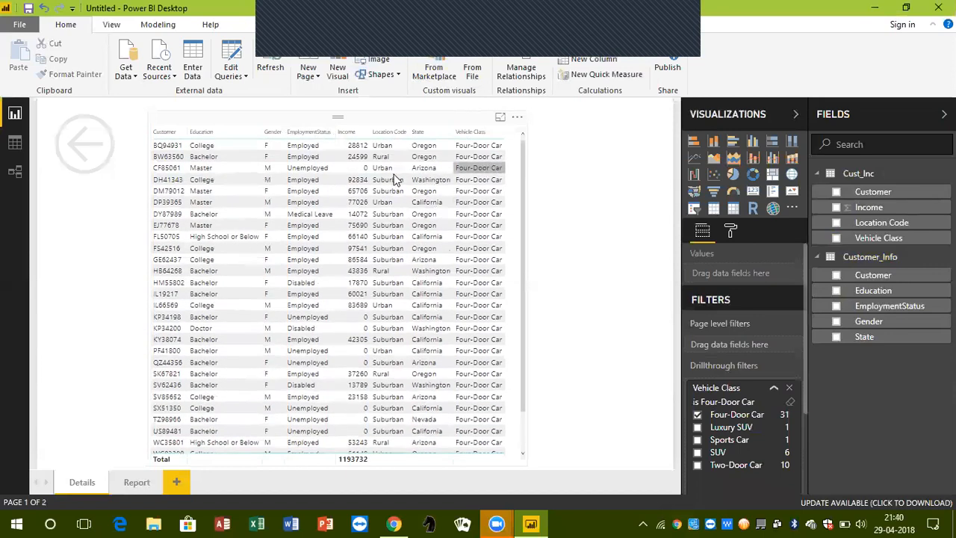
pyautogui.scroll(-1, 482, 273)
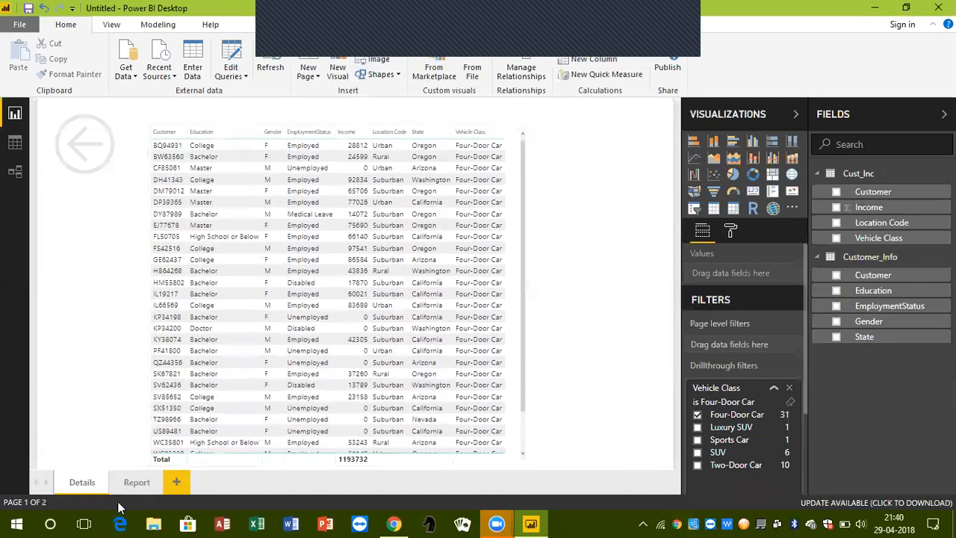
# Return to the Report page and drill through from the employment table's Luxury SUV row to Details
pyautogui.click(126, 483)
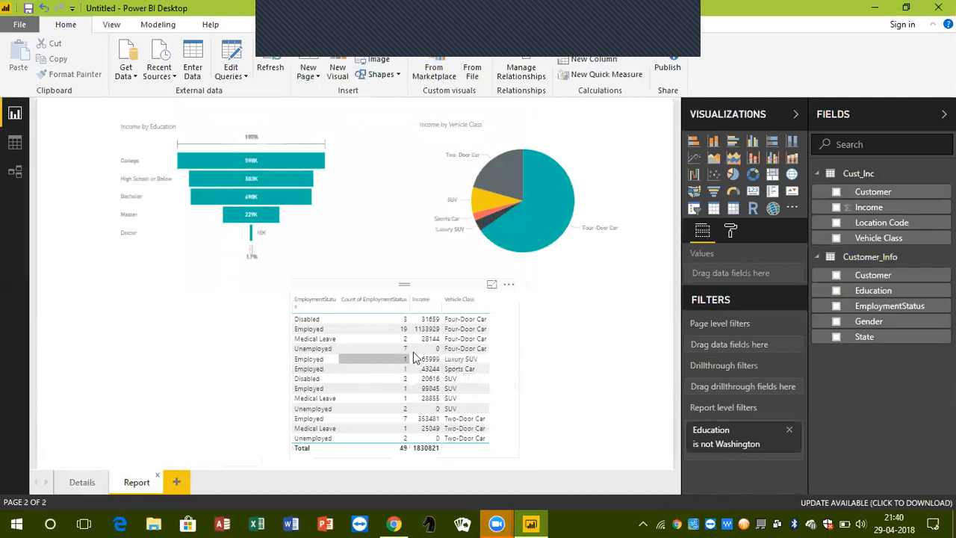
pyautogui.rightClick(469, 360)
pyautogui.moveTo(523, 385)
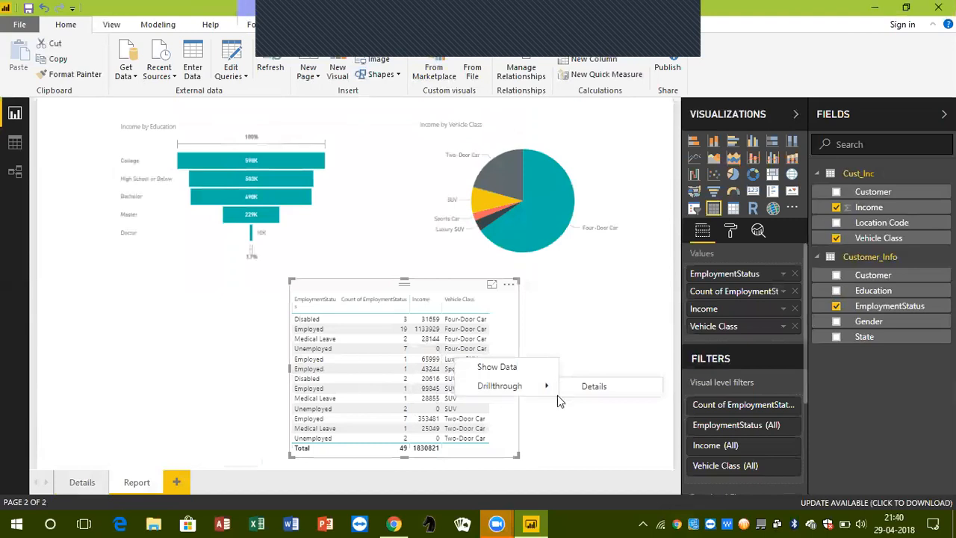
pyautogui.click(583, 391)
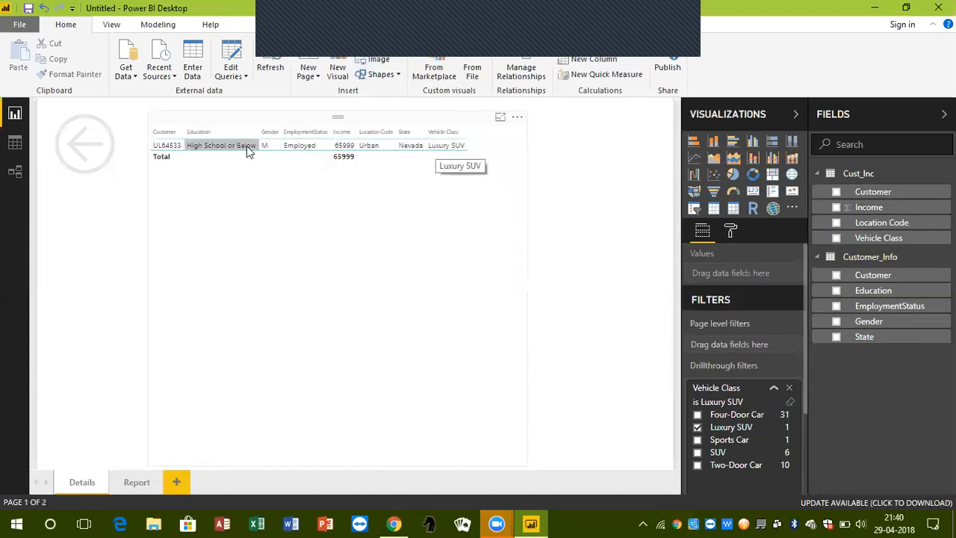
# Return to the Report page and drill through from the employment table's Medical Leave SUV row to Details
pyautogui.click(137, 481)
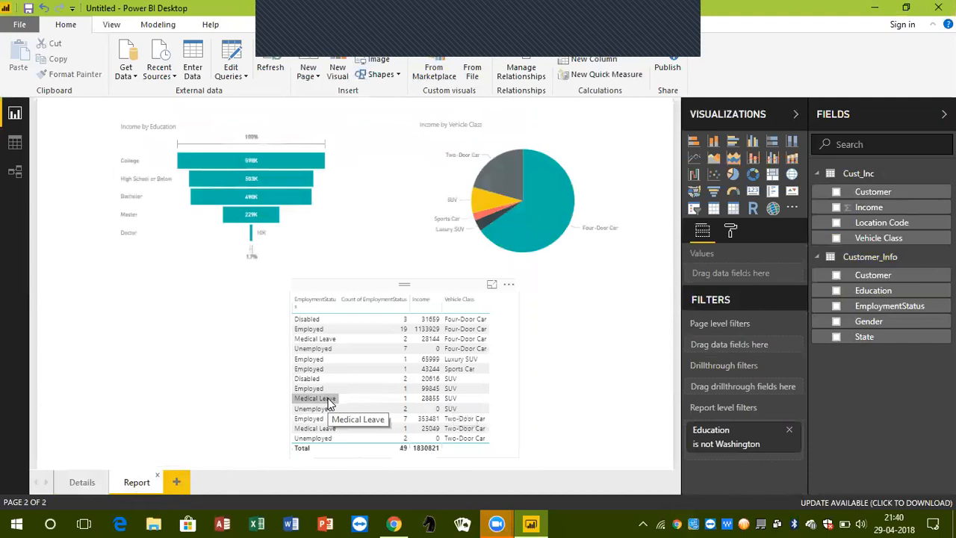
pyautogui.rightClick(464, 404)
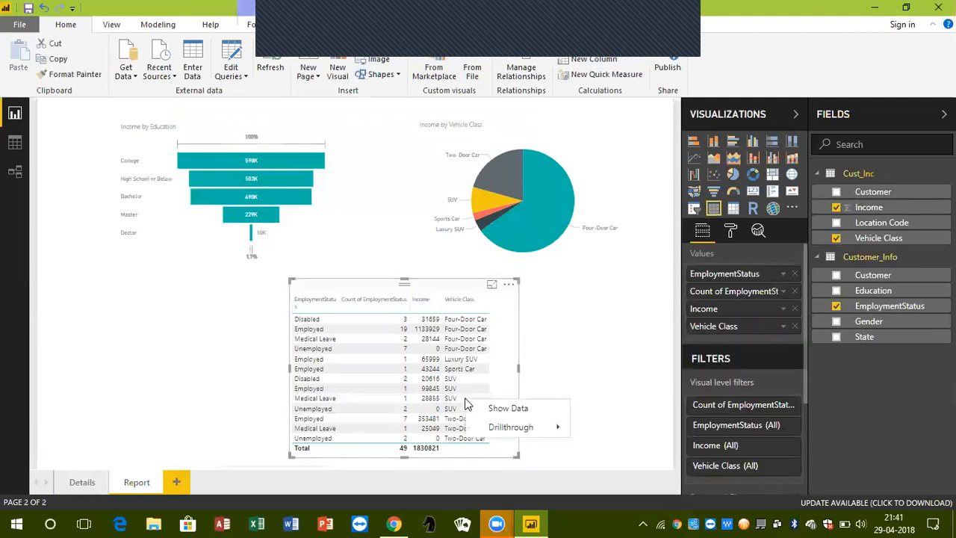
pyautogui.moveTo(510, 429)
pyautogui.click(604, 427)
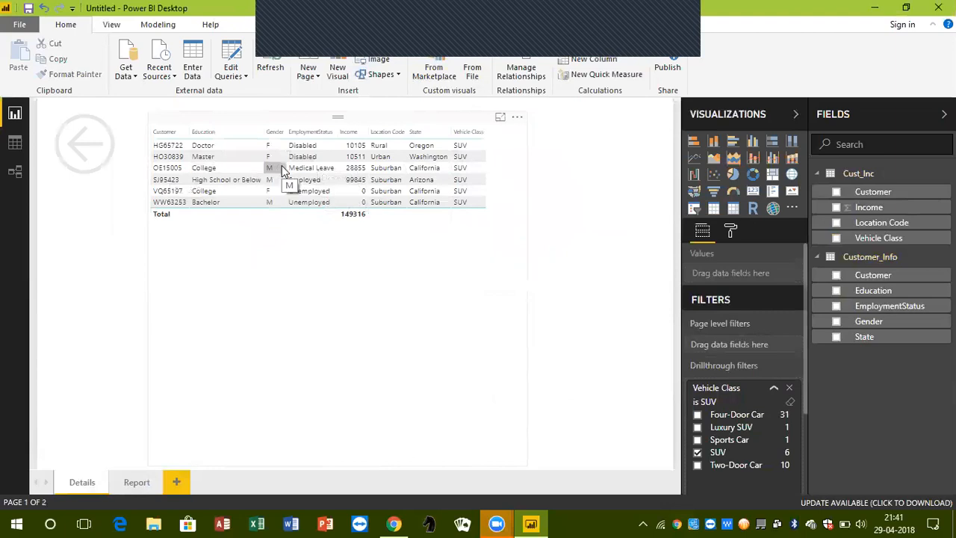
# Clear the SUV selection in the Details page's Vehicle Class drillthrough filter and review the full list of customer rows
pyautogui.click(136, 483)
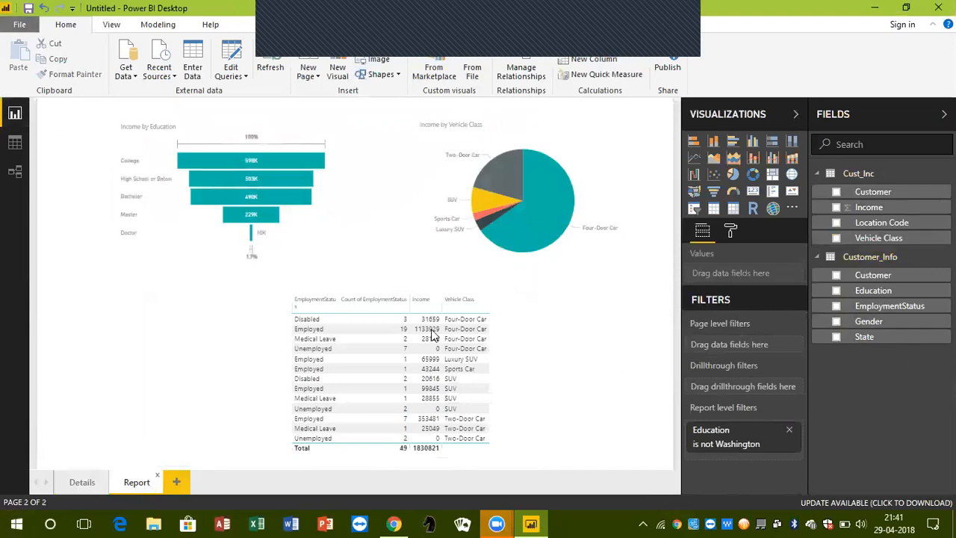
pyautogui.click(83, 483)
pyautogui.scroll(-3, 738, 396)
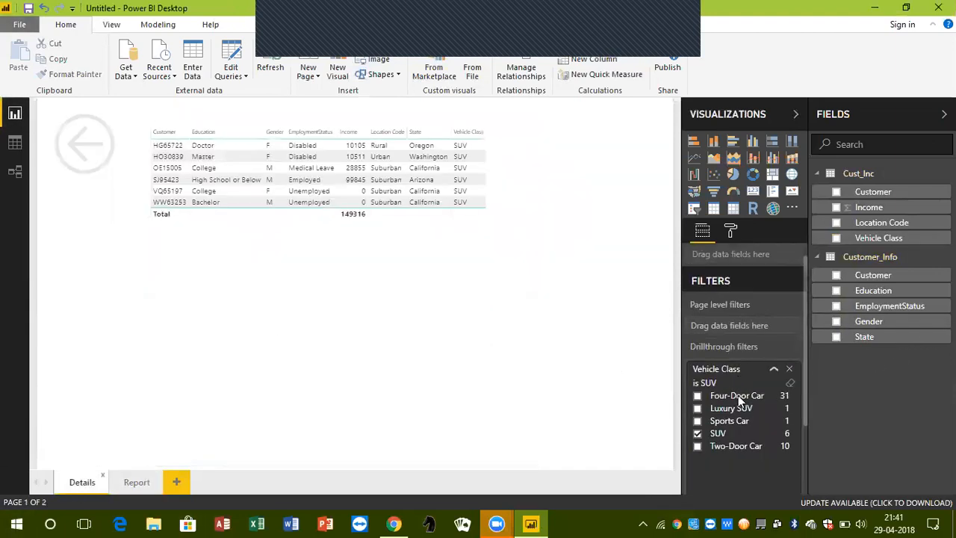
pyautogui.click(699, 335)
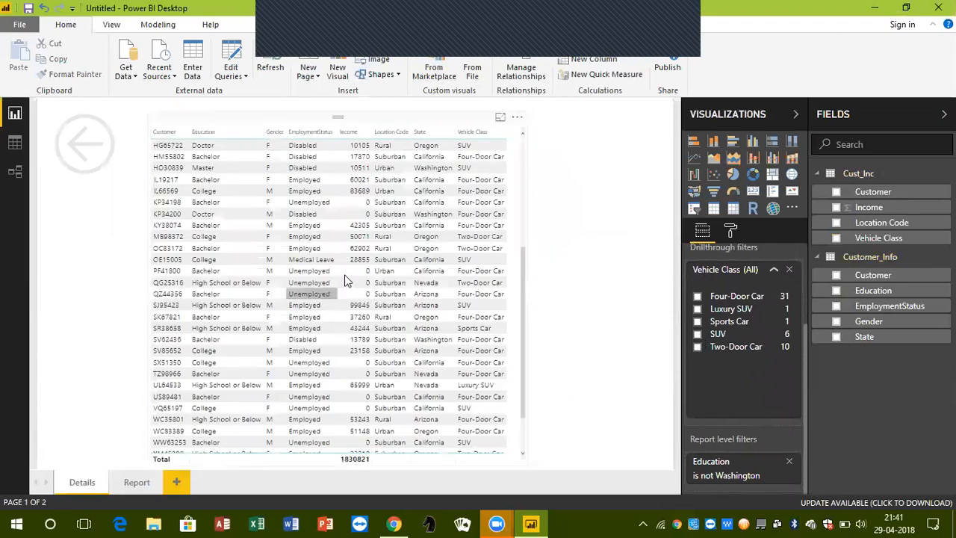
pyautogui.scroll(-1, 355, 270)
pyautogui.scroll(6, 355, 271)
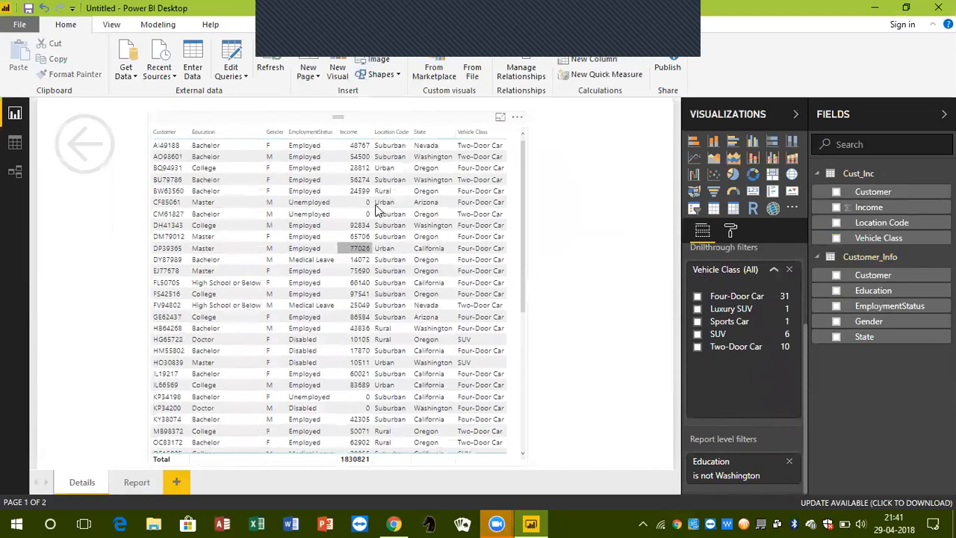
pyautogui.scroll(-7, 470, 294)
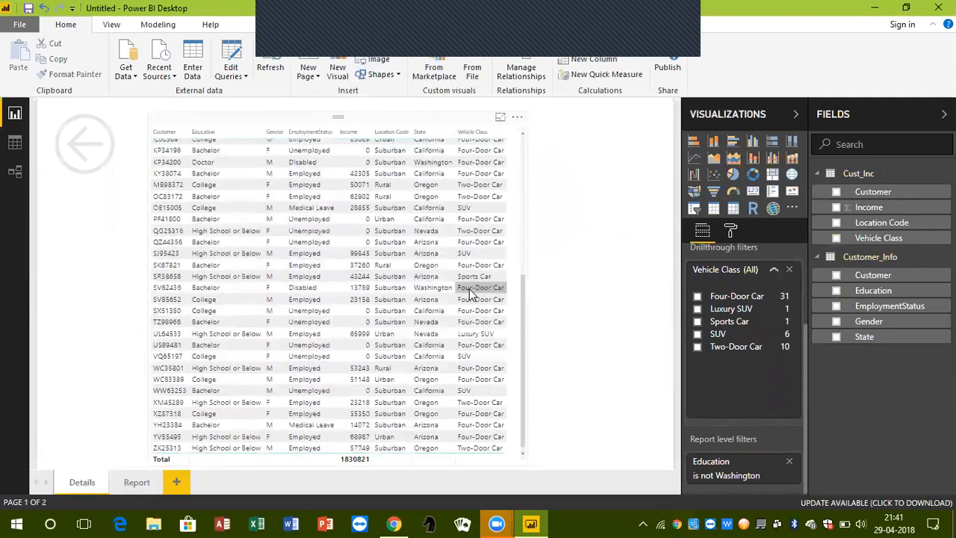
pyautogui.scroll(7, 471, 294)
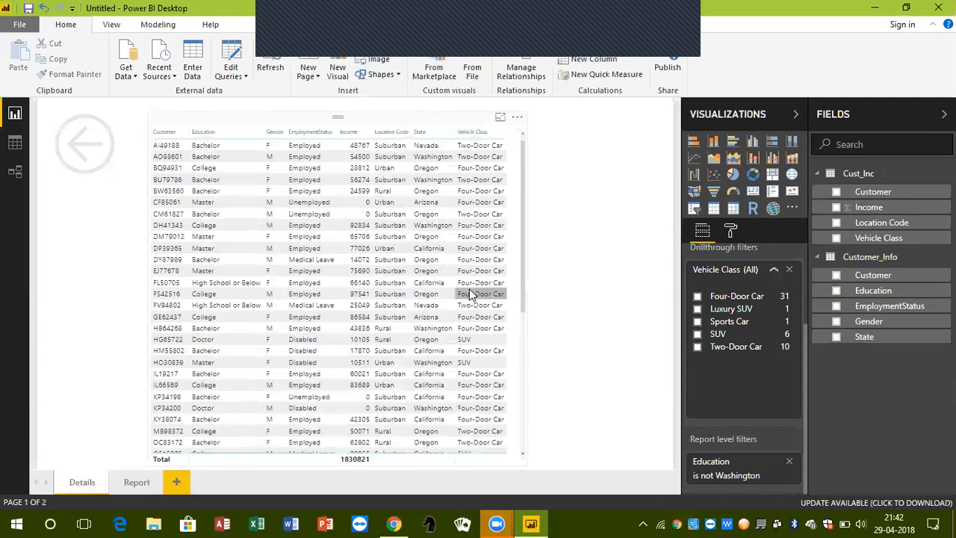
# Add Location Code as a second drillthrough filter on the Details page and collapse both drillthrough filter cards
pyautogui.click(776, 271)
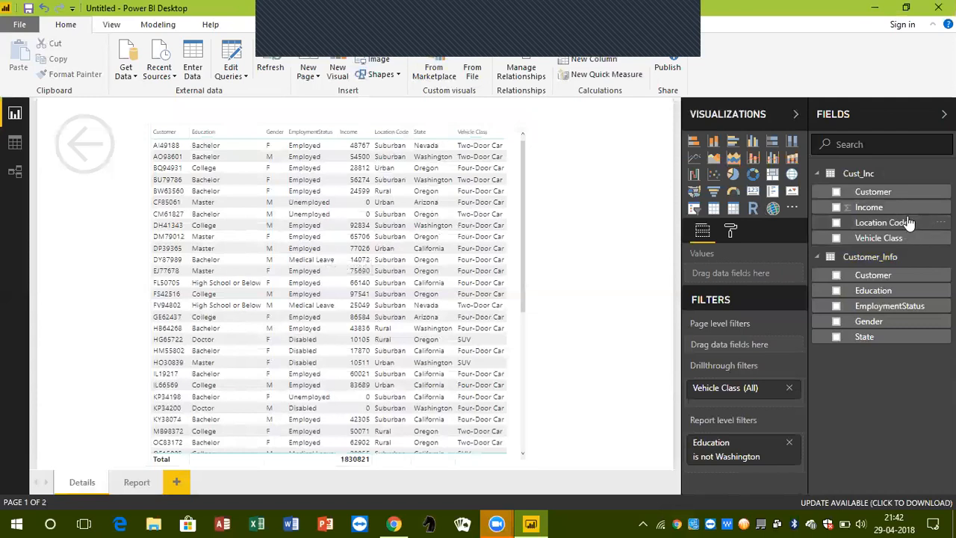
pyautogui.moveTo(910, 225); pyautogui.dragTo(769, 401)
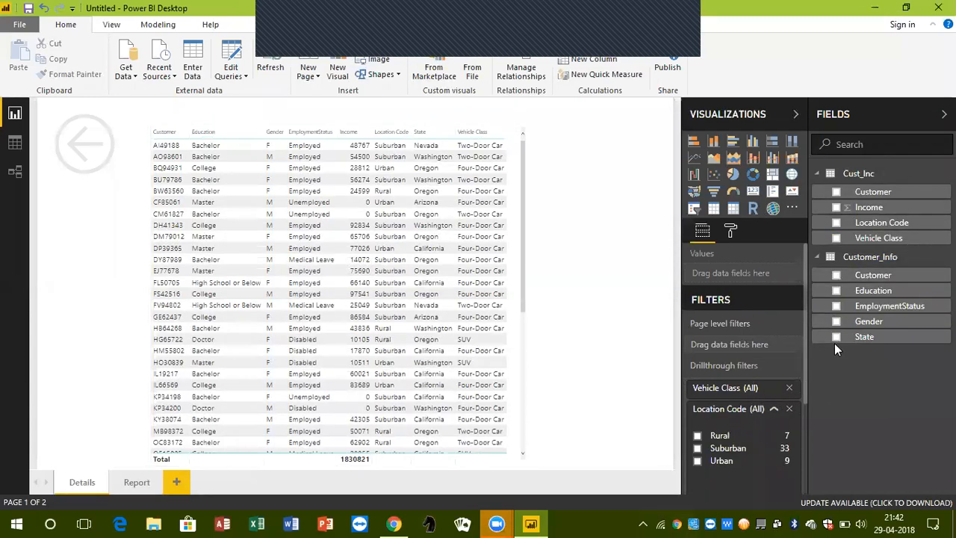
pyautogui.scroll(-2, 740, 422)
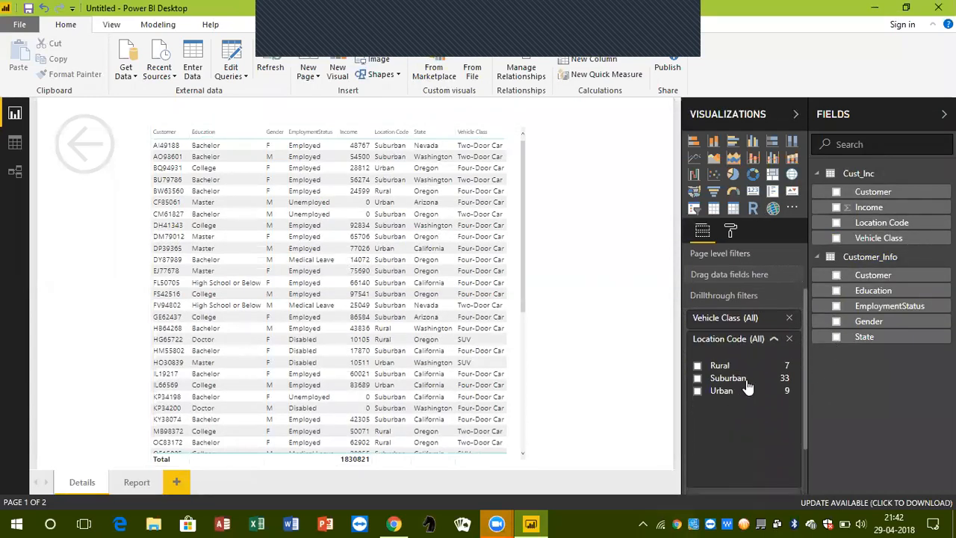
pyautogui.click(773, 340)
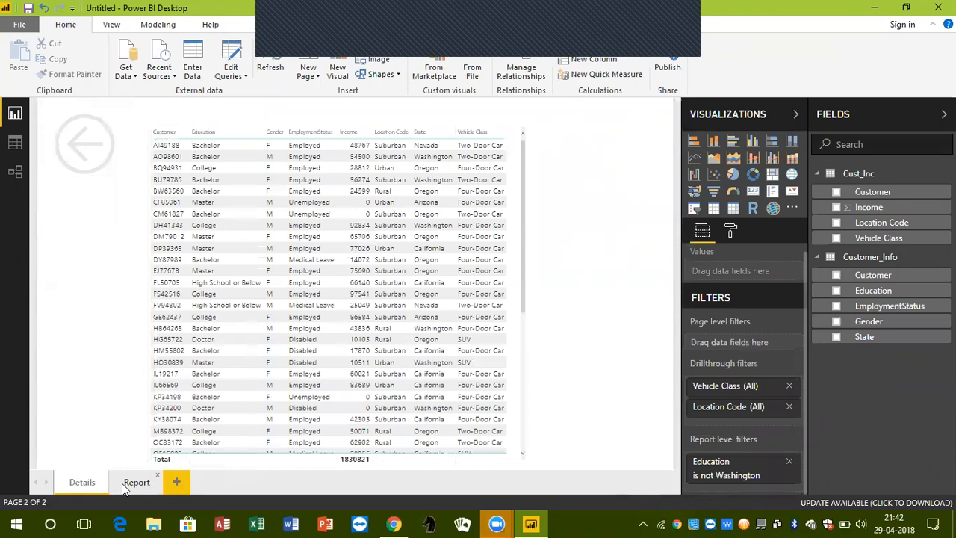
# Check the Report page's visuals, then remove the Location Code drillthrough filter from the Details page
pyautogui.click(126, 486)
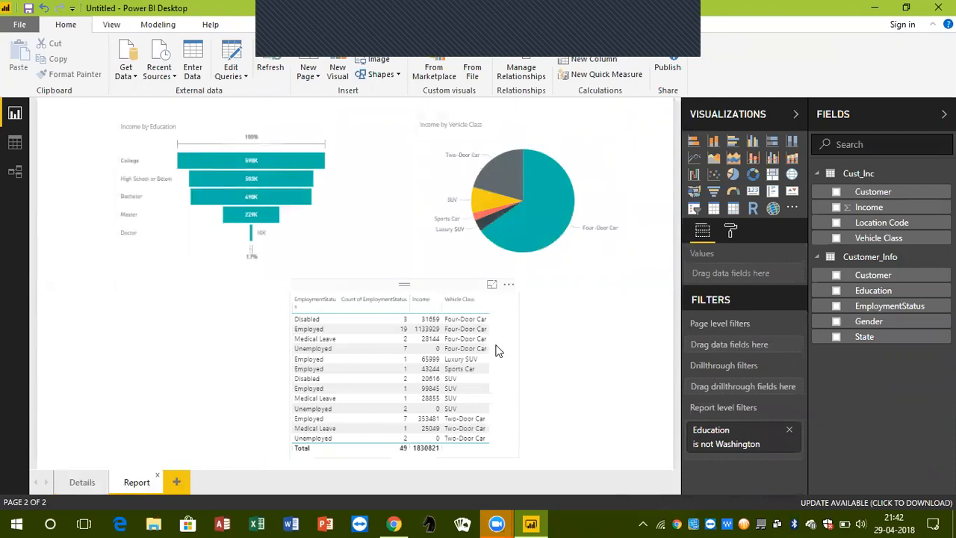
pyautogui.click(83, 483)
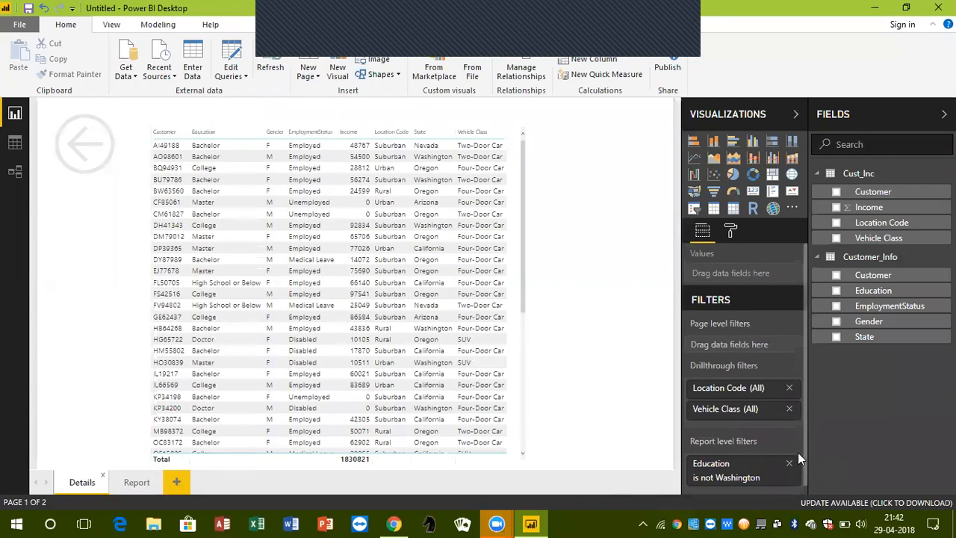
pyautogui.click(789, 389)
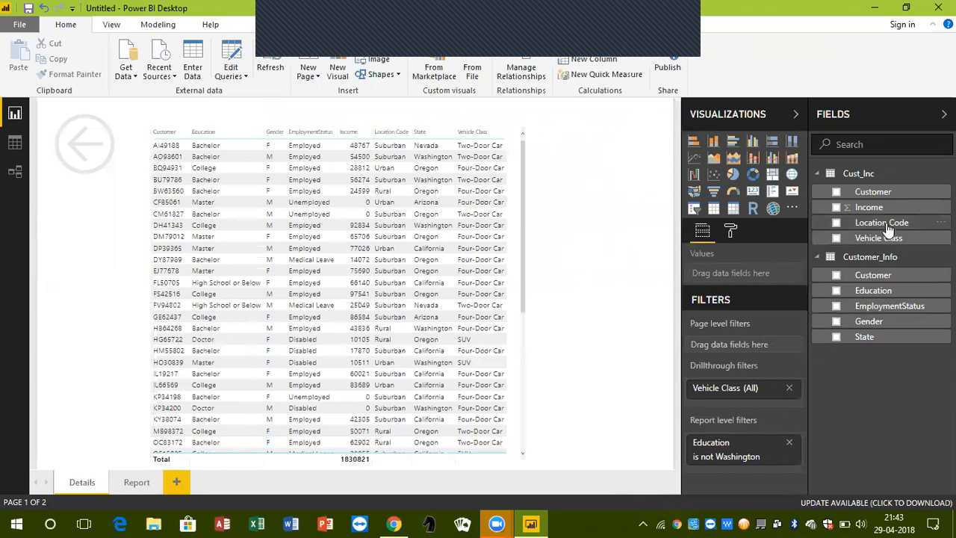
# Add Education as a drillthrough filter on the Details page, collapse its card and return to the Report page
pyautogui.moveTo(883, 293); pyautogui.dragTo(740, 403)
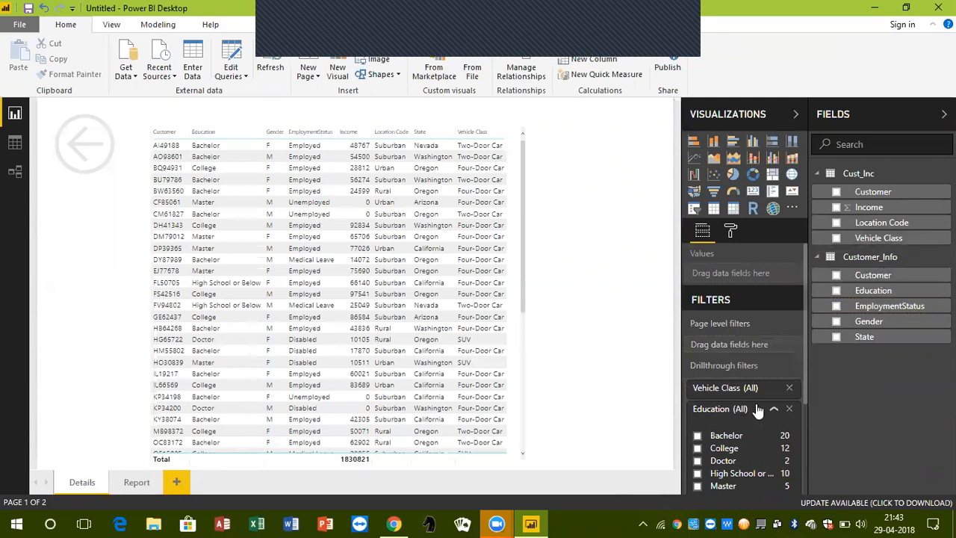
pyautogui.click(774, 411)
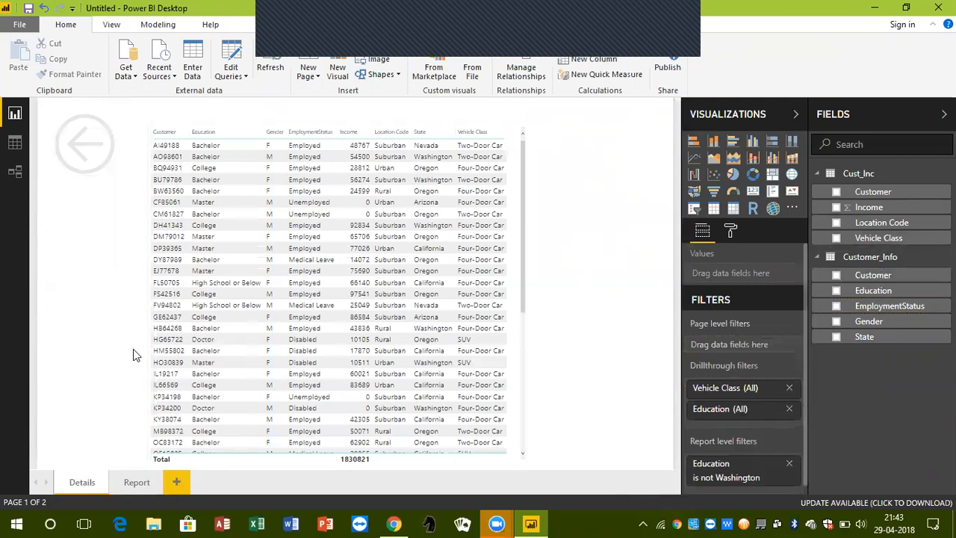
pyautogui.click(136, 482)
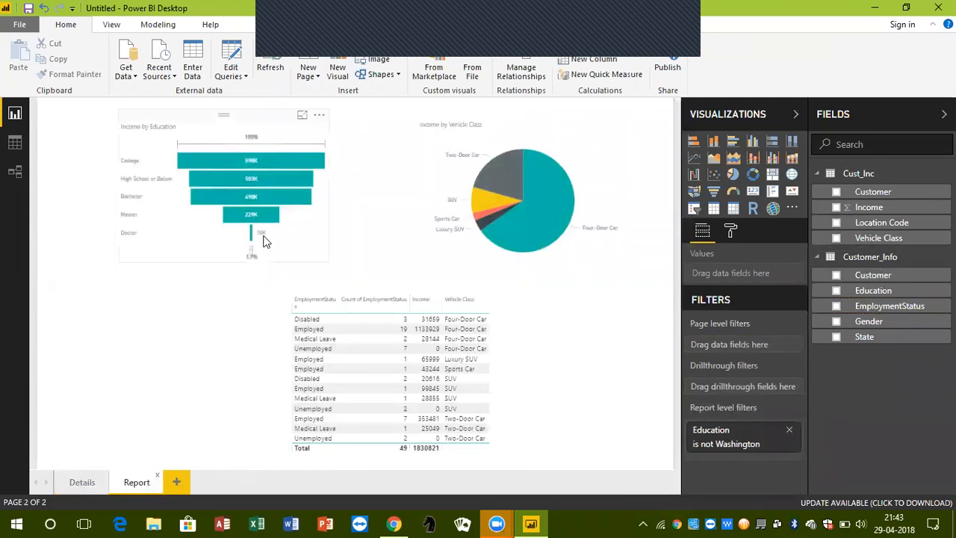
pyautogui.click(74, 484)
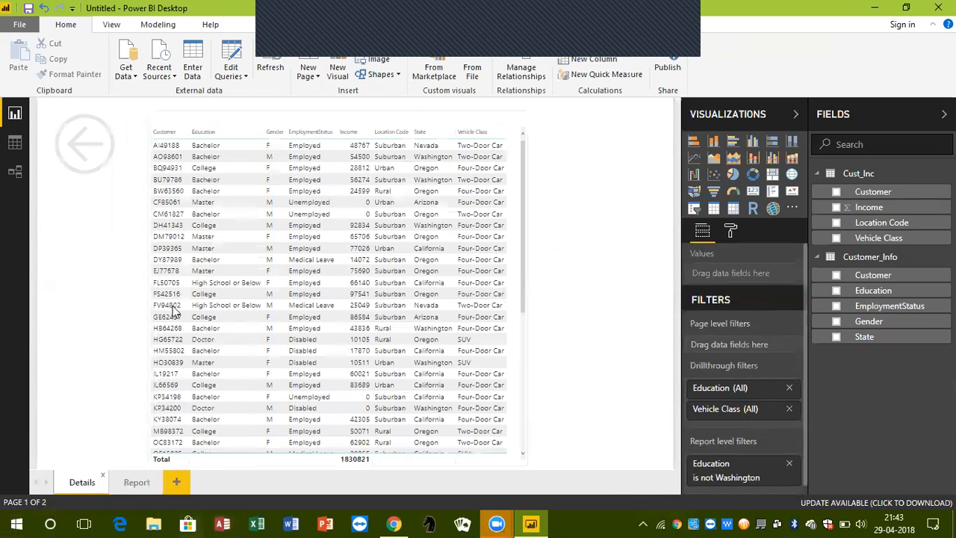
pyautogui.keyDown('ctrl'); pyautogui.click(75, 163); pyautogui.keyUp('ctrl')
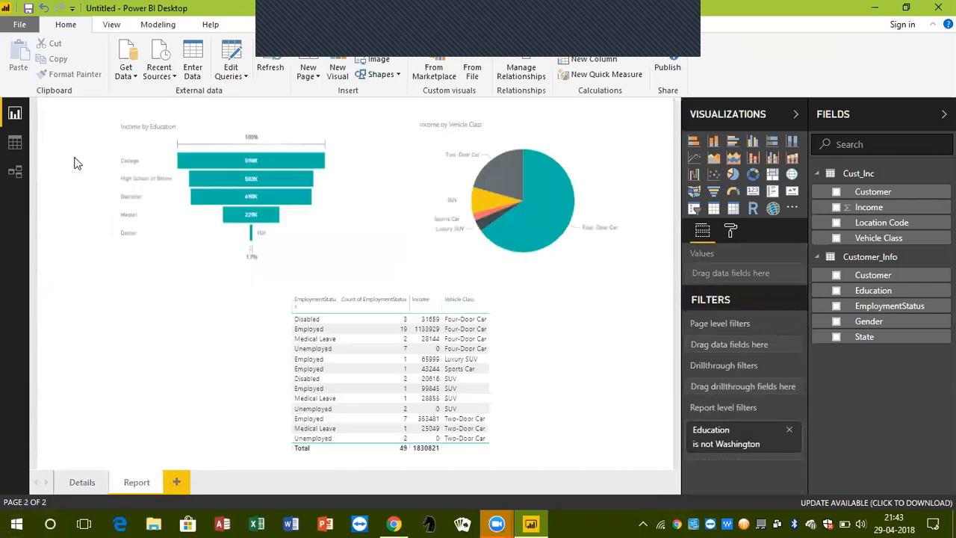
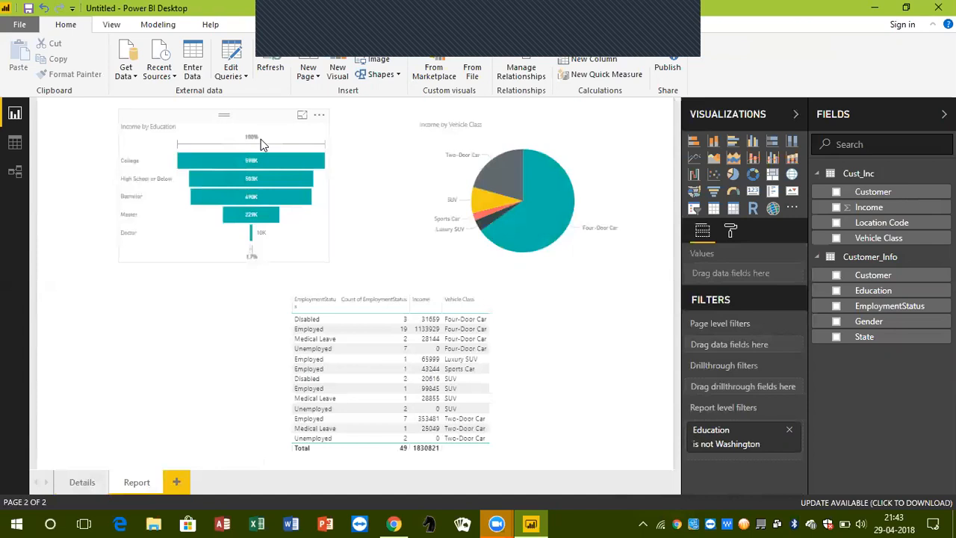
# Check the drillthrough options offered for the College bar in the Income by Education chart
pyautogui.click(246, 126)
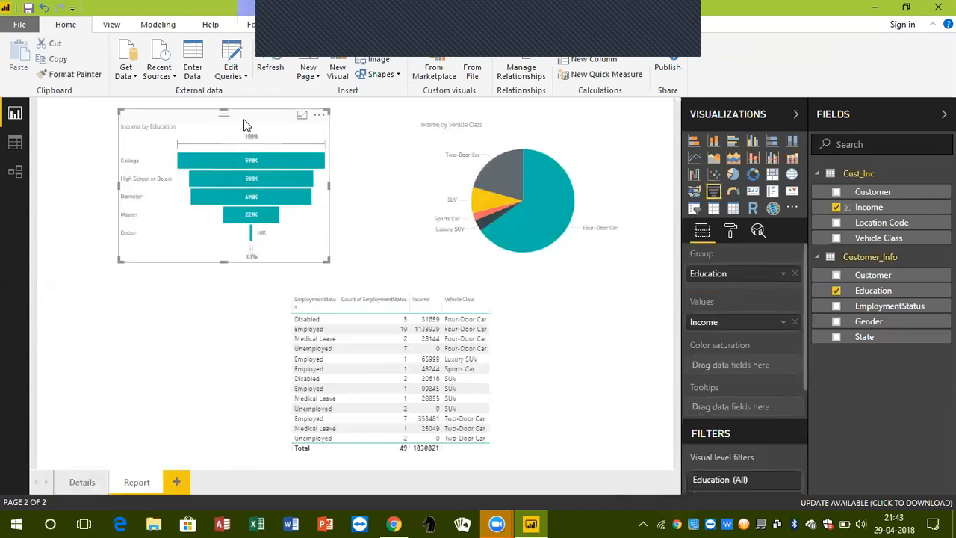
pyautogui.rightClick(253, 162)
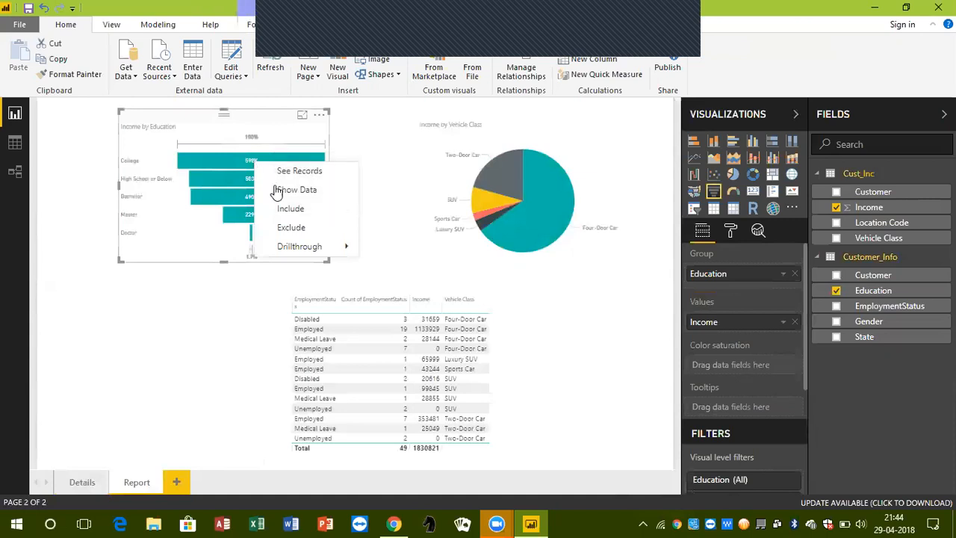
pyautogui.moveTo(302, 248)
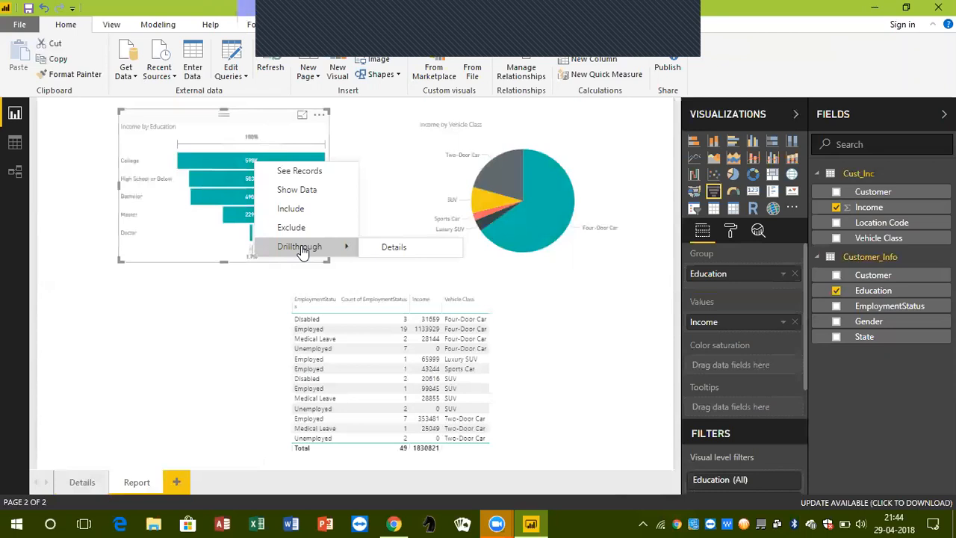
pyautogui.click(218, 343)
# Compare the Details page's drillthrough filters with the Income by Vehicle Class pie chart on the Report page
pyautogui.click(82, 482)
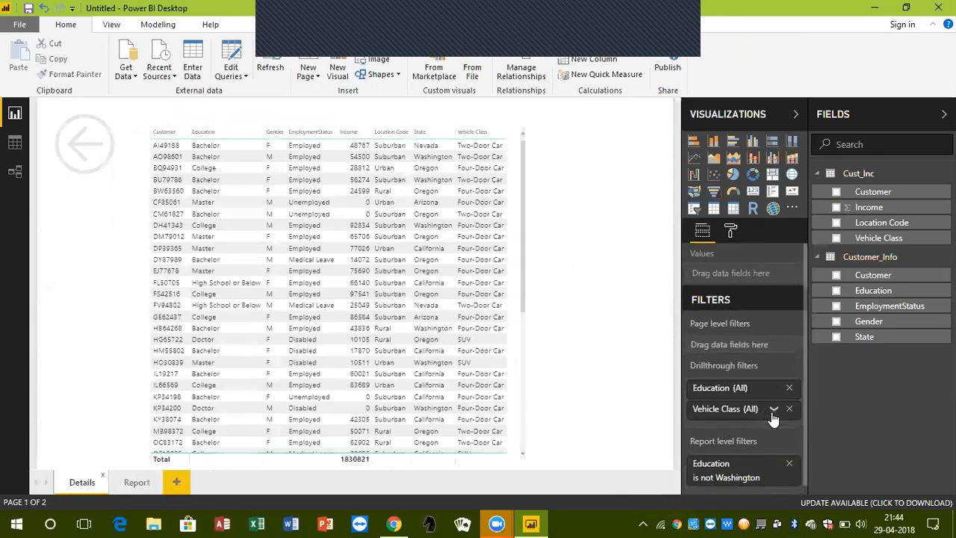
pyautogui.click(139, 482)
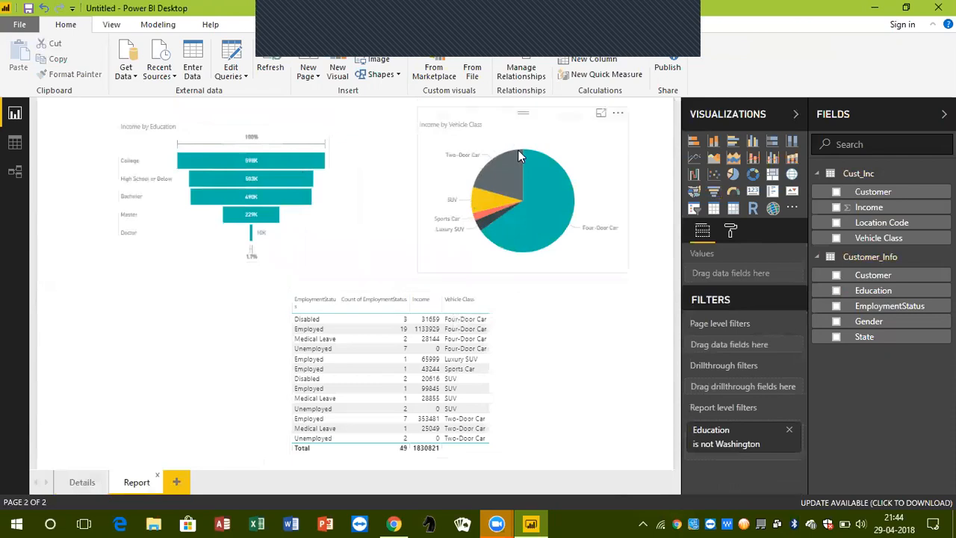
pyautogui.moveTo(525, 213)
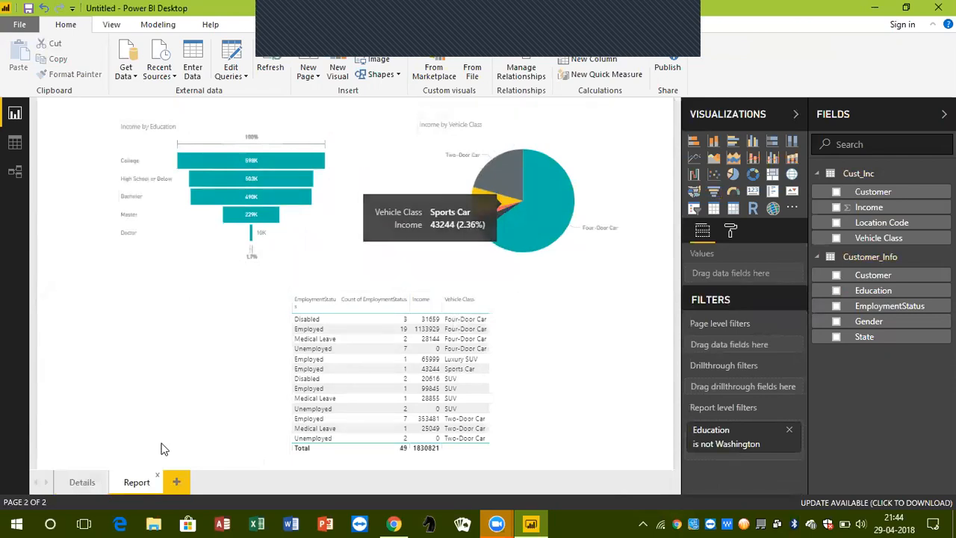
pyautogui.click(82, 482)
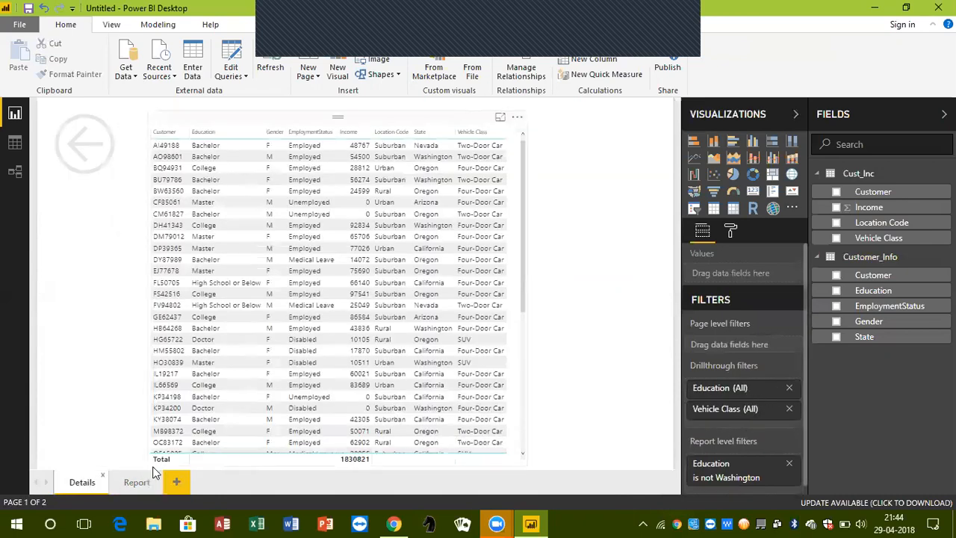
pyautogui.click(137, 482)
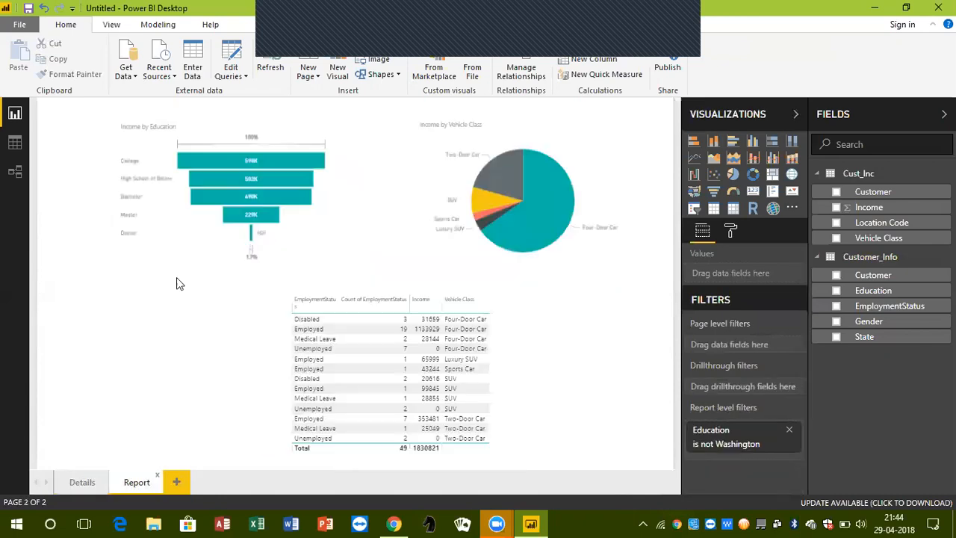
# Drill through to the Details page from the Bachelor bar of the Income by Education chart
pyautogui.click(238, 117)
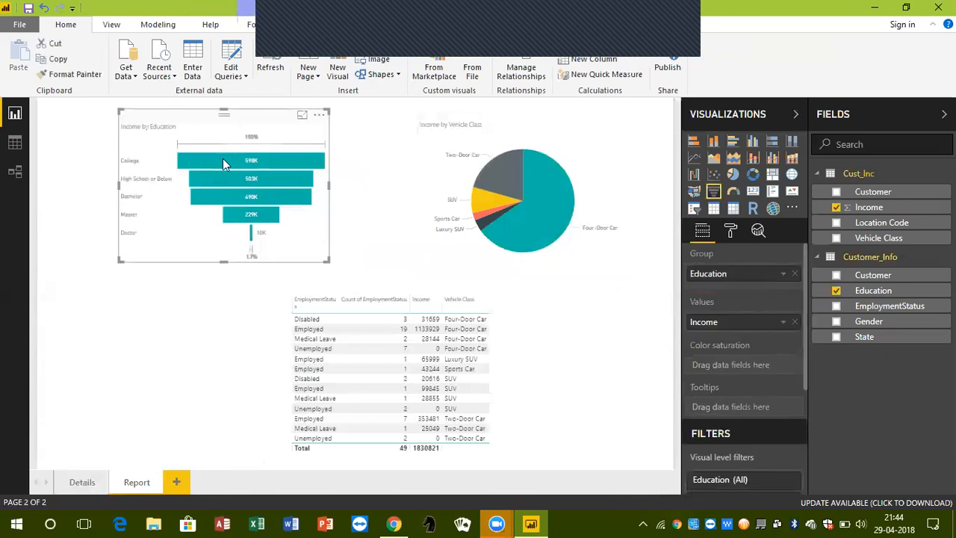
pyautogui.moveTo(202, 198)
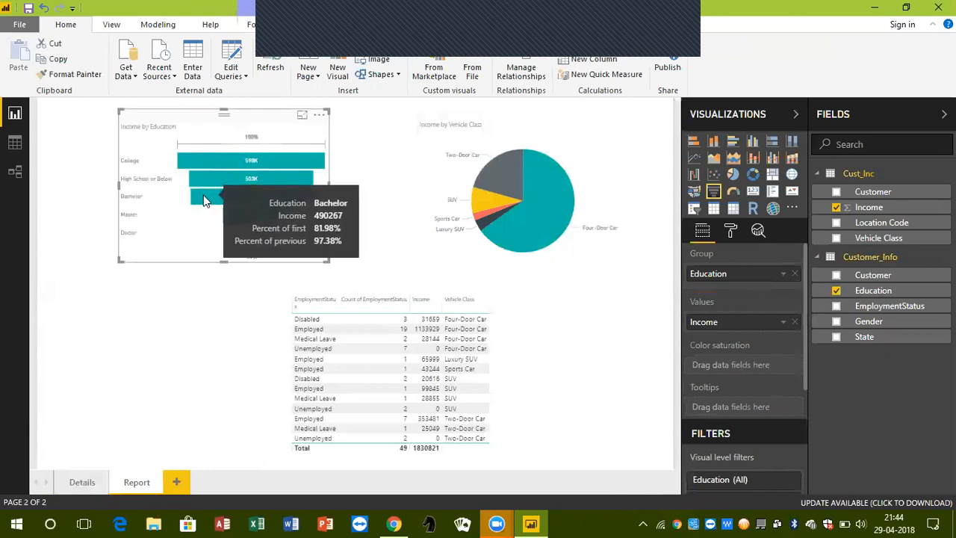
pyautogui.rightClick(204, 199)
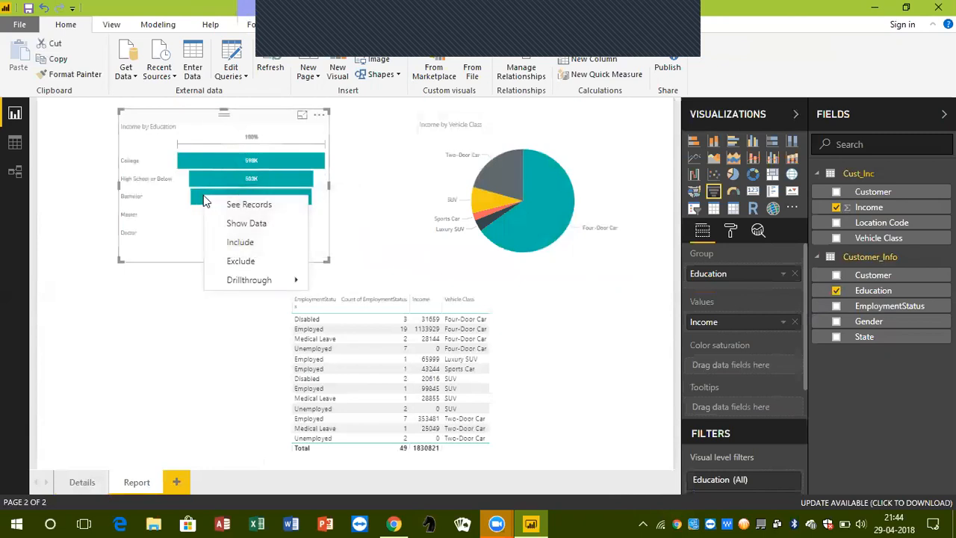
pyautogui.moveTo(260, 281)
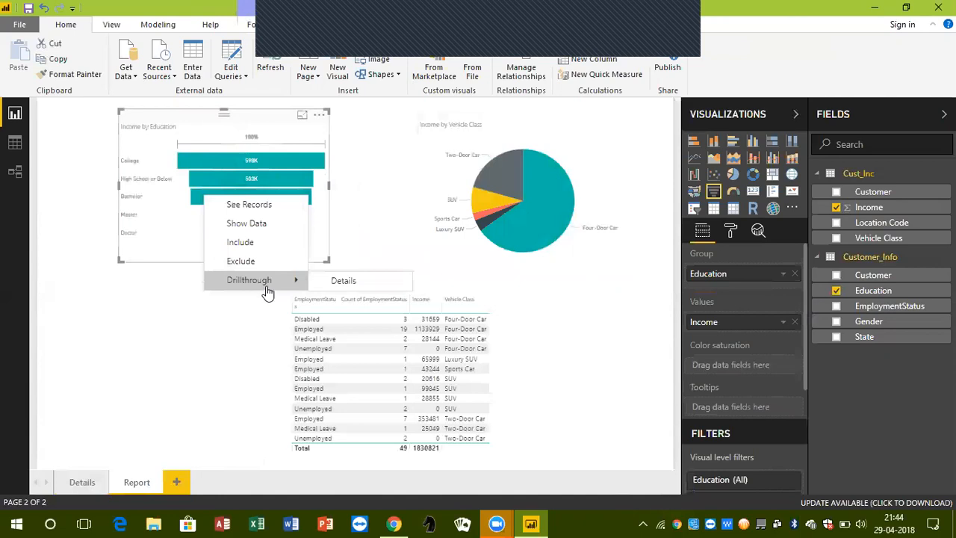
pyautogui.click(338, 282)
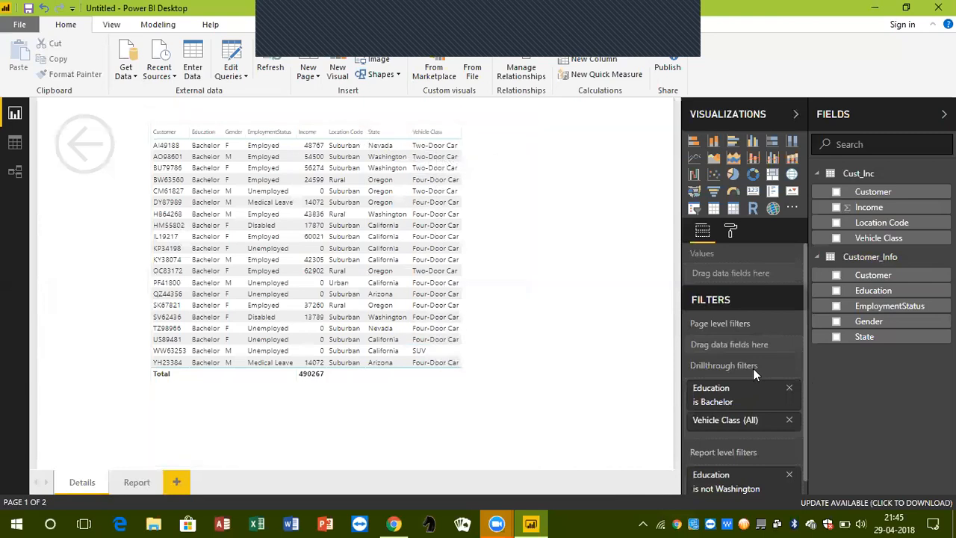
# Remove the Vehicle Class drillthrough filter from the Details page, check the Report page and return to Details
pyautogui.scroll(-1, 728, 369)
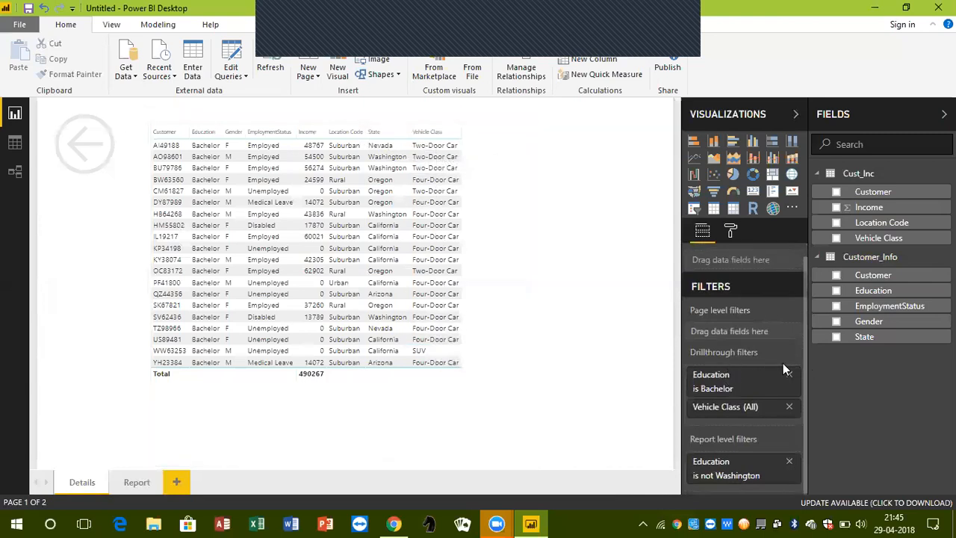
pyautogui.click(789, 406)
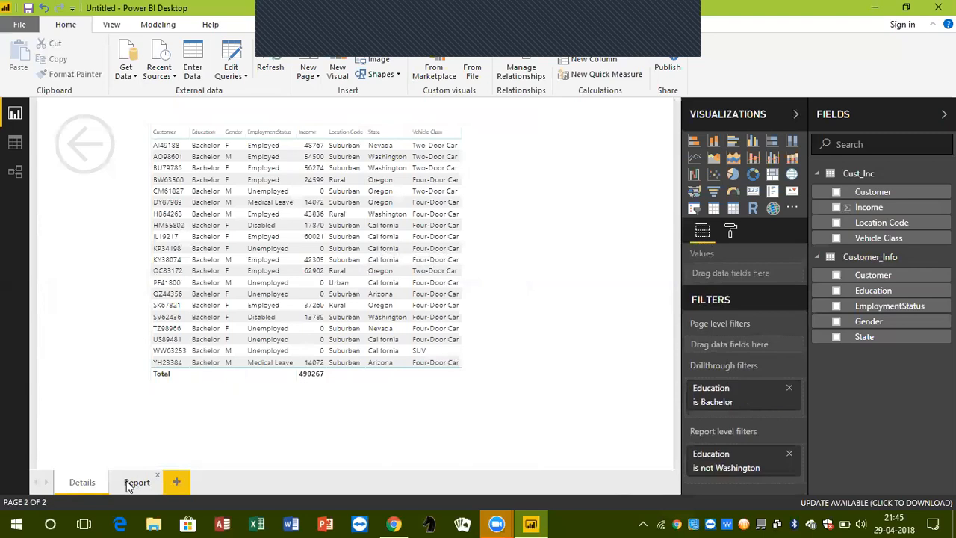
pyautogui.click(133, 484)
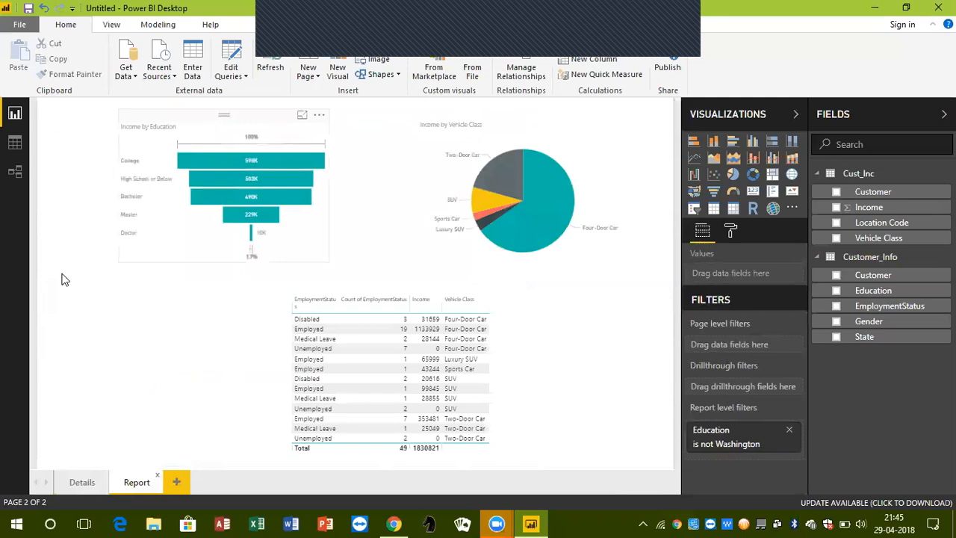
pyautogui.click(79, 482)
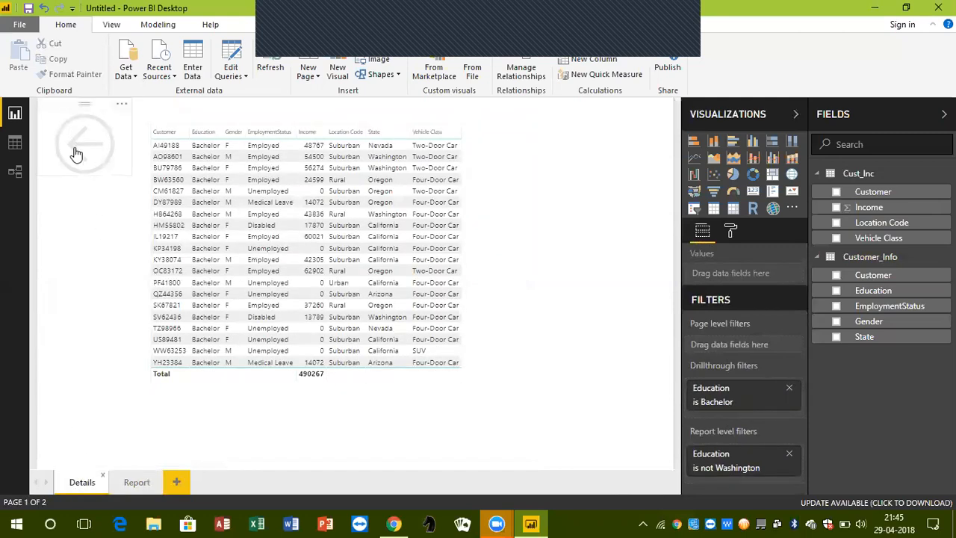
# Enlarge the back arrow shape on the Details page slightly and set its rotation to 90 degrees
pyautogui.click(127, 171)
pyautogui.moveTo(130, 175); pyautogui.dragTo(147, 190)
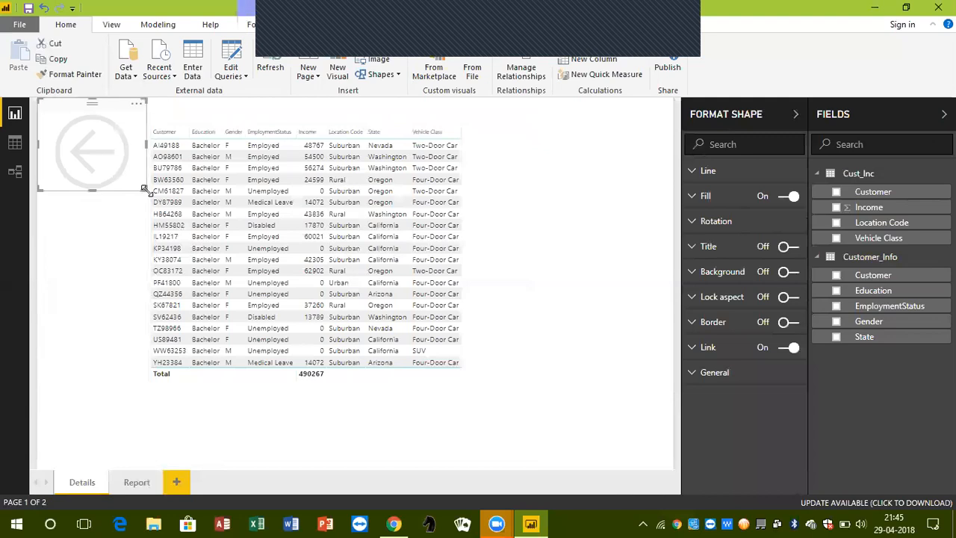
pyautogui.click(738, 223)
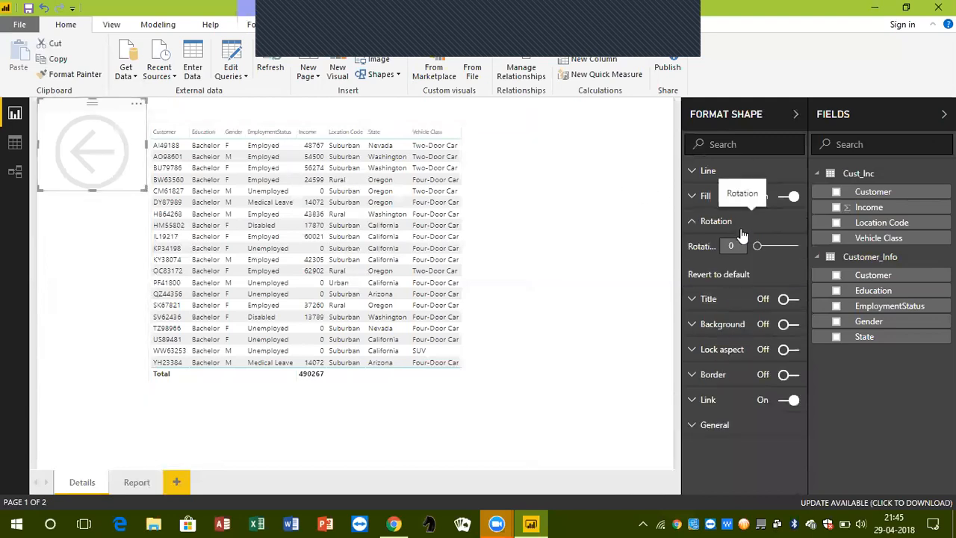
pyautogui.press('BackSpace')
pyautogui.write('90')
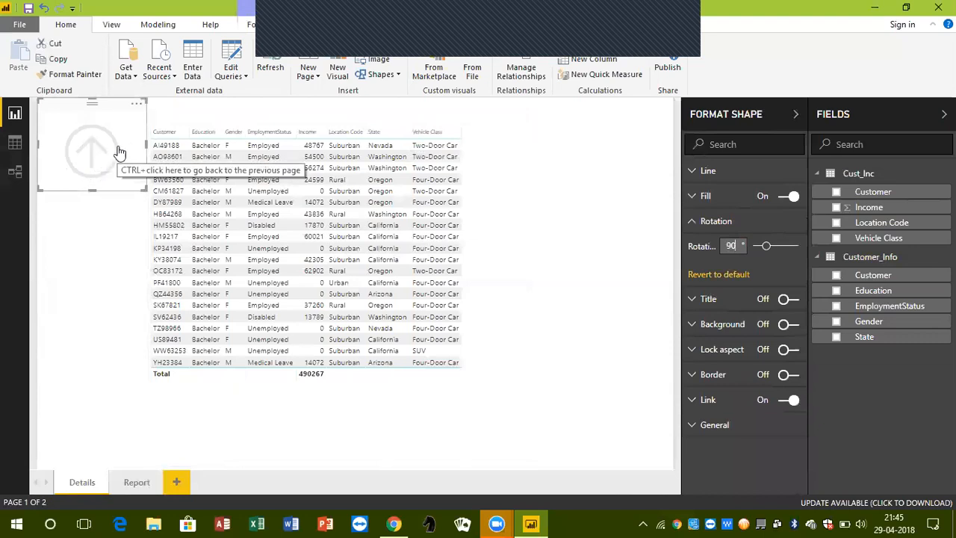
# Set the back arrow shape's rotation to 180 degrees and shrink the shape so it clears the table
pyautogui.press('BackSpace')
pyautogui.press('BackSpace')
pyautogui.write('180')
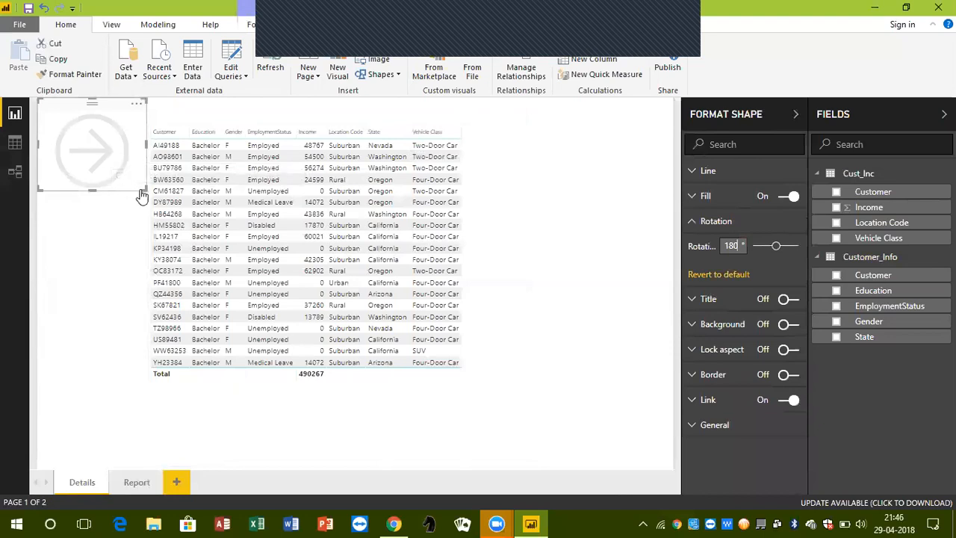
pyautogui.moveTo(145, 187); pyautogui.dragTo(121, 179)
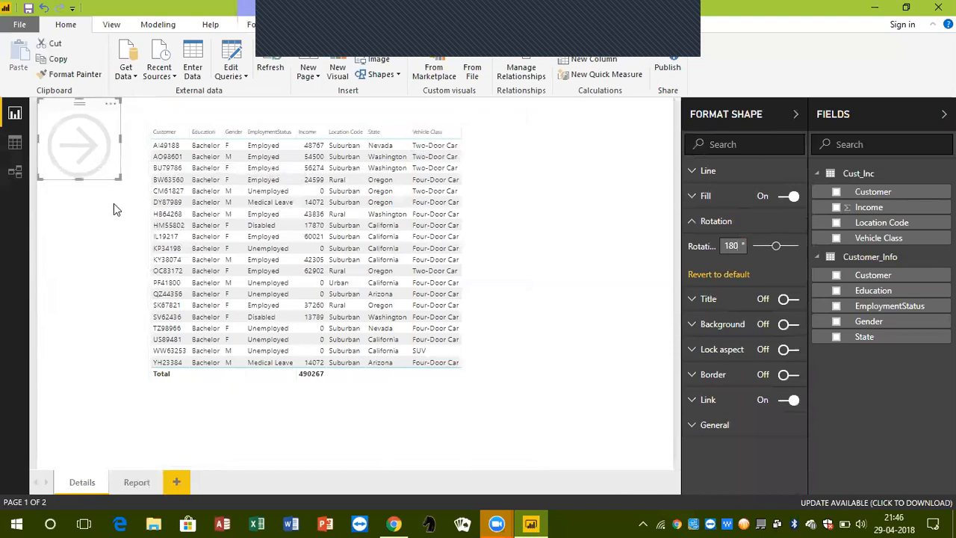
pyautogui.click(114, 203)
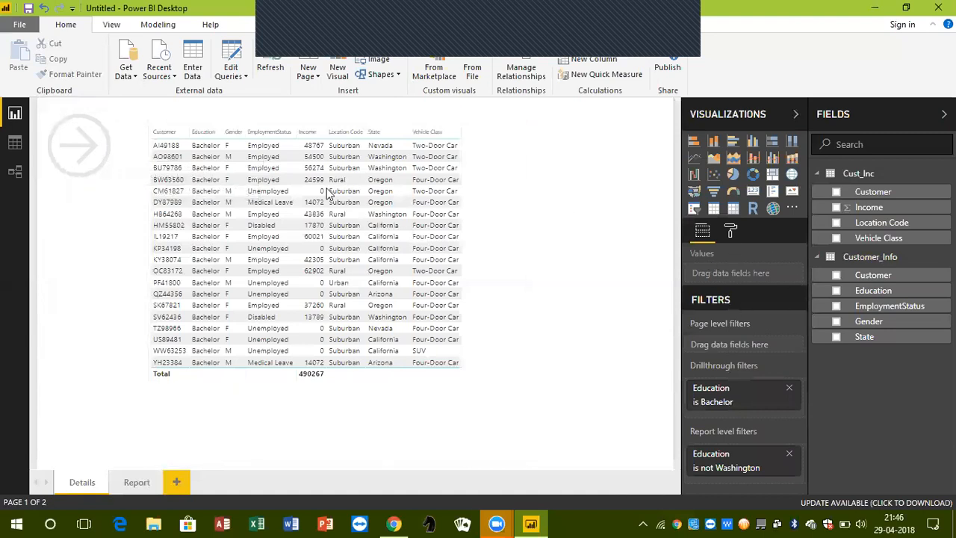
# Set the back arrow shape's rotation to 0 degrees
pyautogui.click(92, 106)
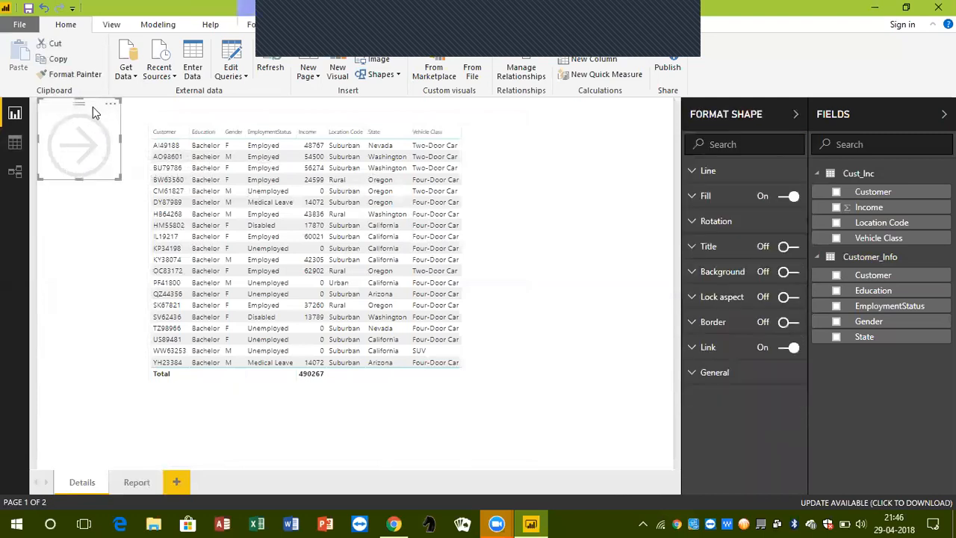
pyautogui.click(736, 177)
pyautogui.click(737, 177)
pyautogui.click(737, 222)
pyautogui.click(737, 223)
pyautogui.click(737, 222)
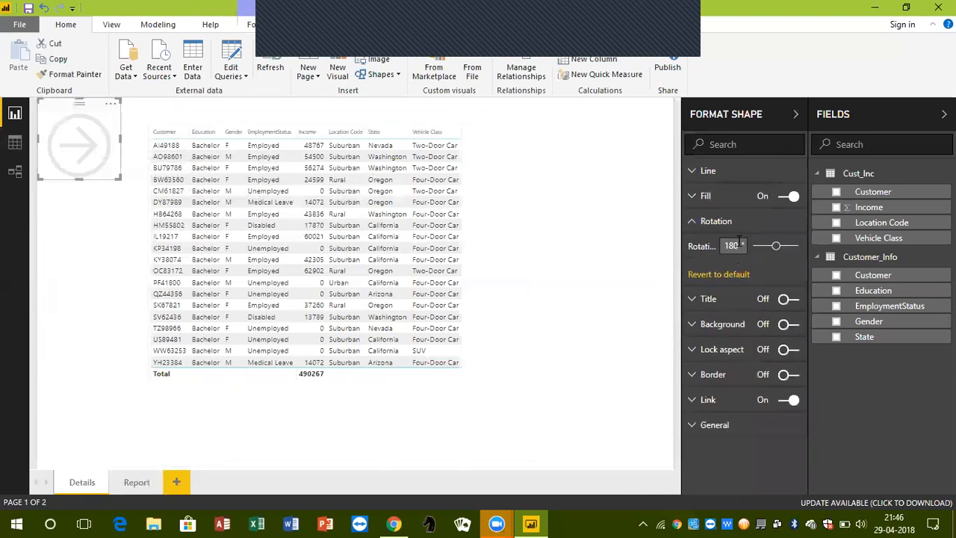
pyautogui.doubleClick(732, 245)
pyautogui.press('BackSpace')
pyautogui.write('0')
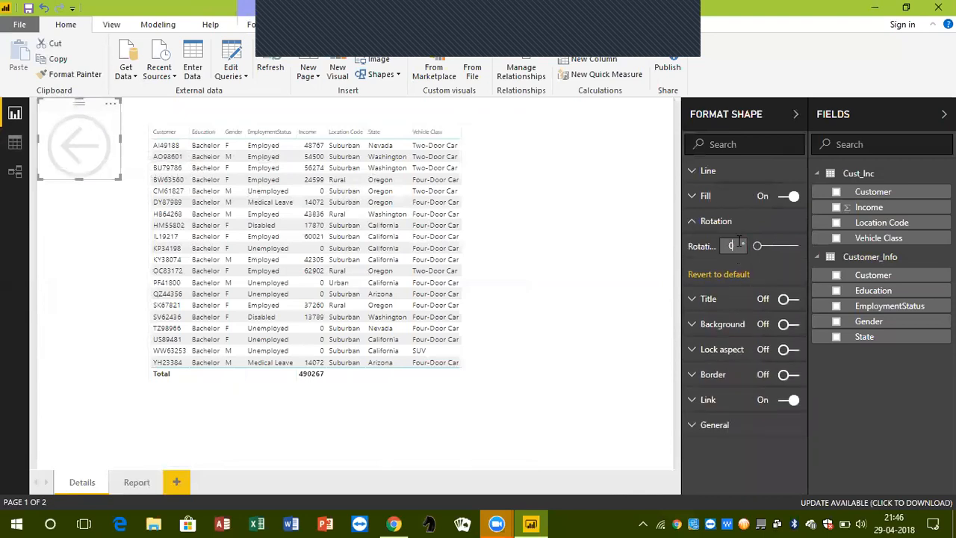
pyautogui.click(668, 305)
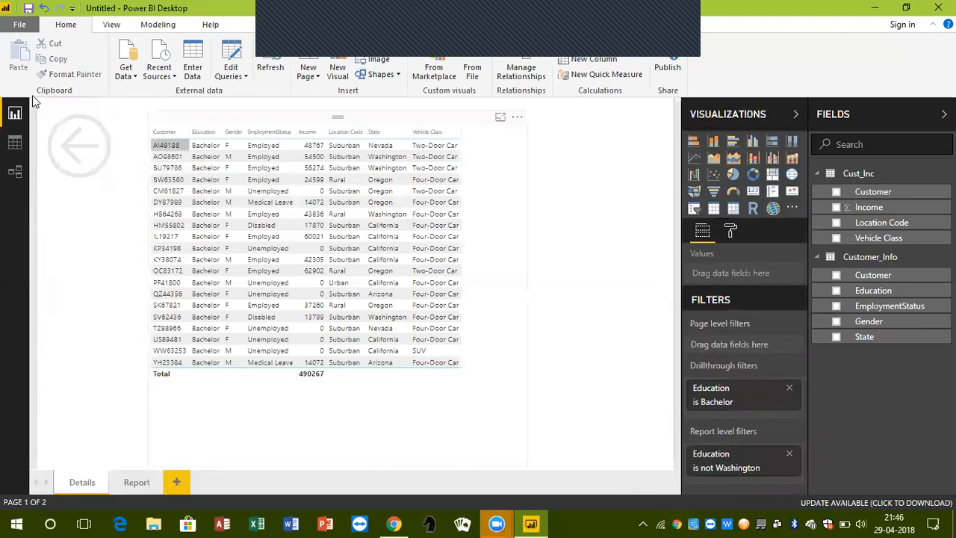
# Insert the image back arrow.png from the Step Up Analytics folder on the Details page
pyautogui.click(68, 106)
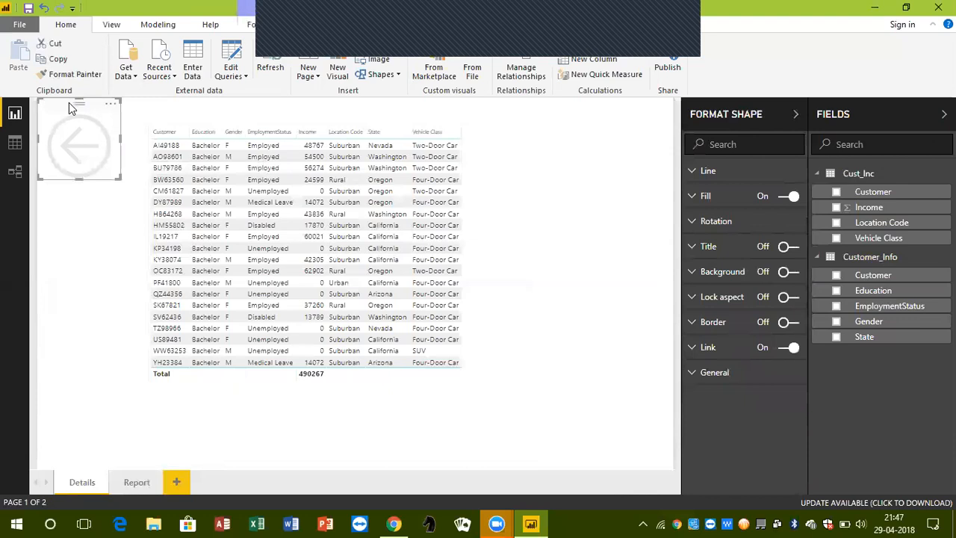
pyautogui.click(72, 250)
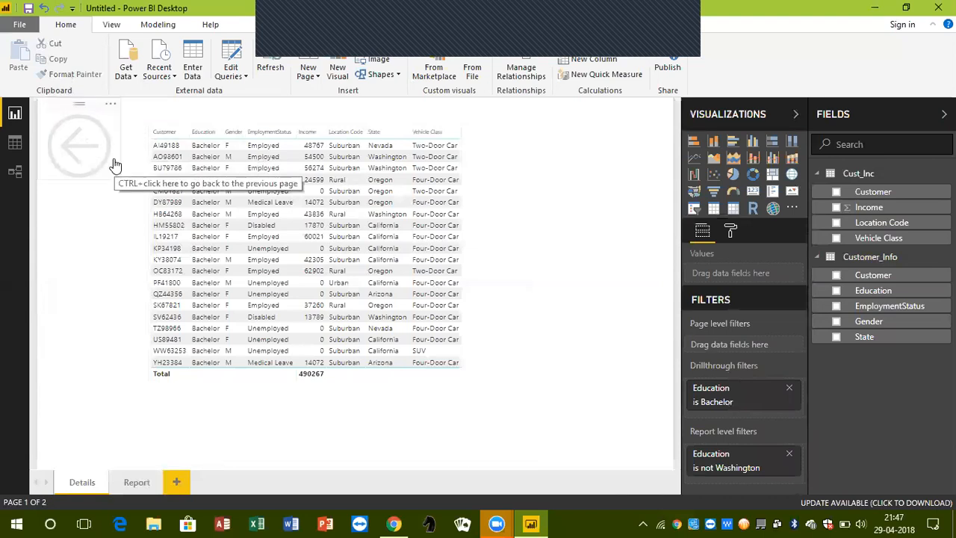
pyautogui.click(377, 65)
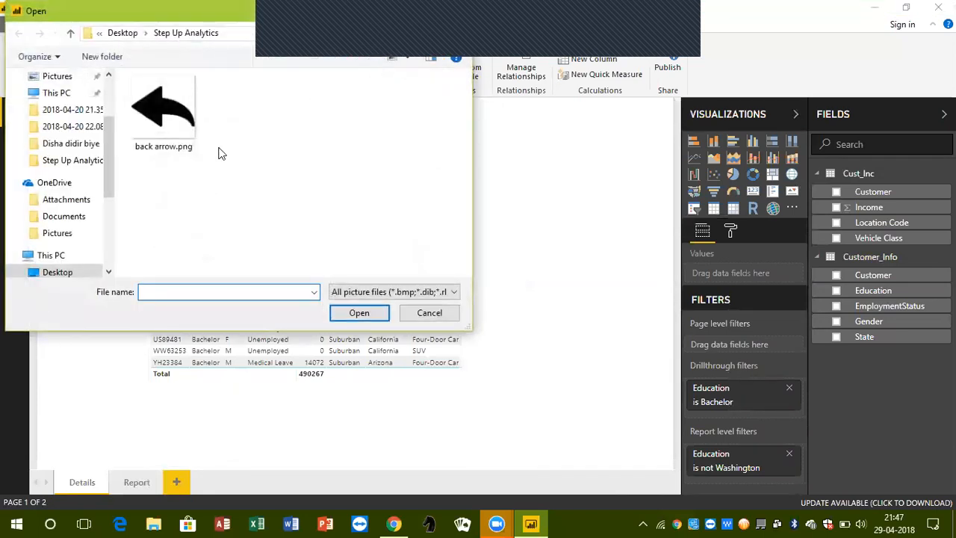
pyautogui.click(174, 103)
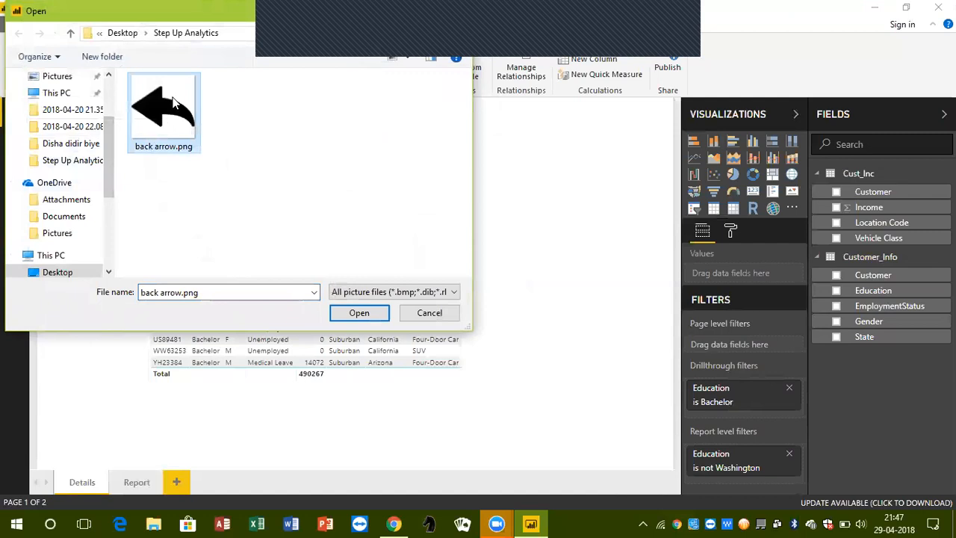
pyautogui.click(362, 313)
# Shrink the inserted arrow image and place it just to the right of the customer table's upper rows
pyautogui.moveTo(553, 207); pyautogui.dragTo(508, 215)
pyautogui.moveTo(622, 263); pyautogui.dragTo(603, 209)
pyautogui.moveTo(606, 193); pyautogui.dragTo(566, 192)
pyautogui.click(566, 192)
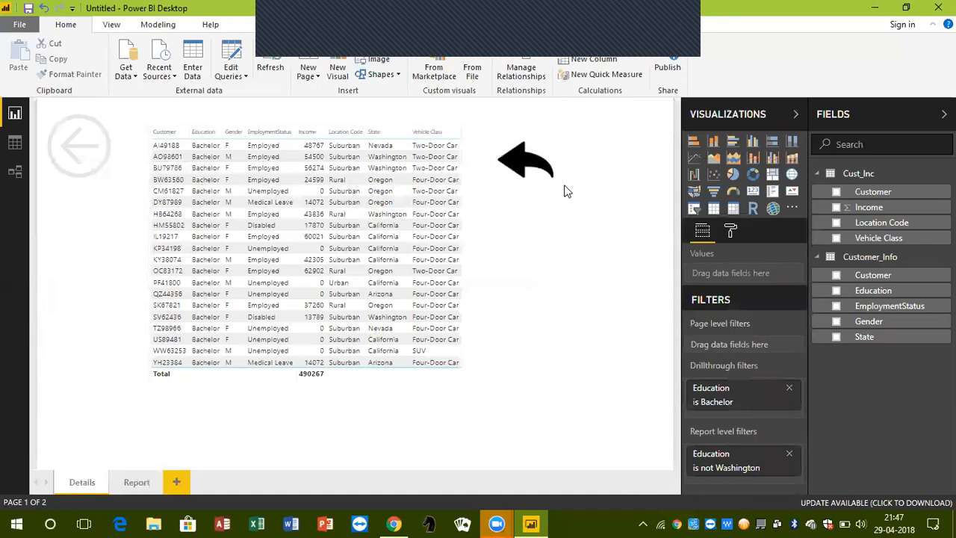
# Turn on the arrow image's link with type Back
pyautogui.click(540, 127)
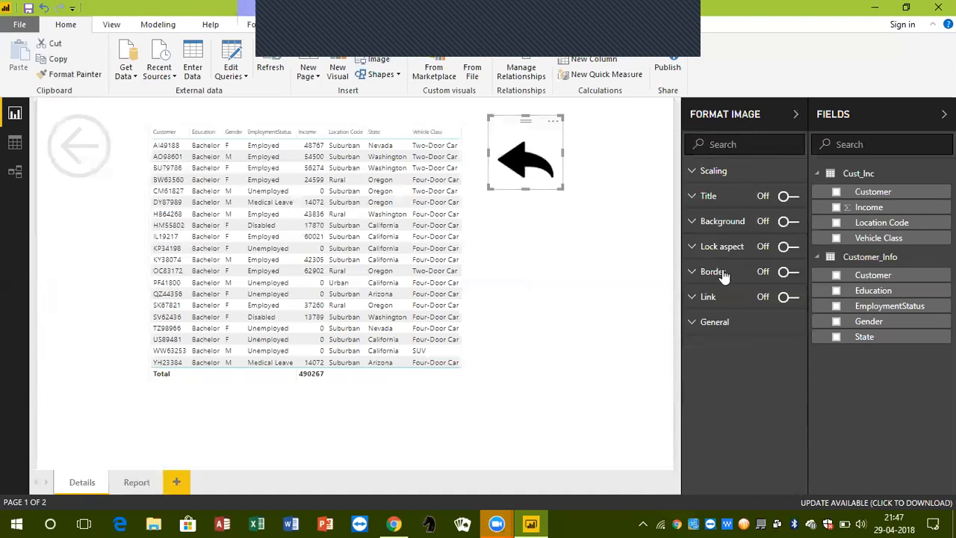
pyautogui.click(707, 298)
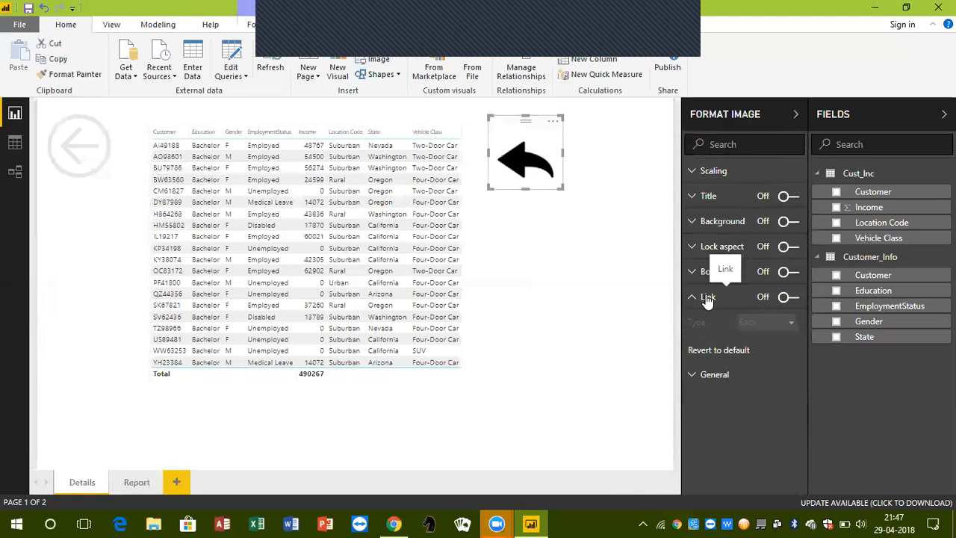
pyautogui.click(796, 299)
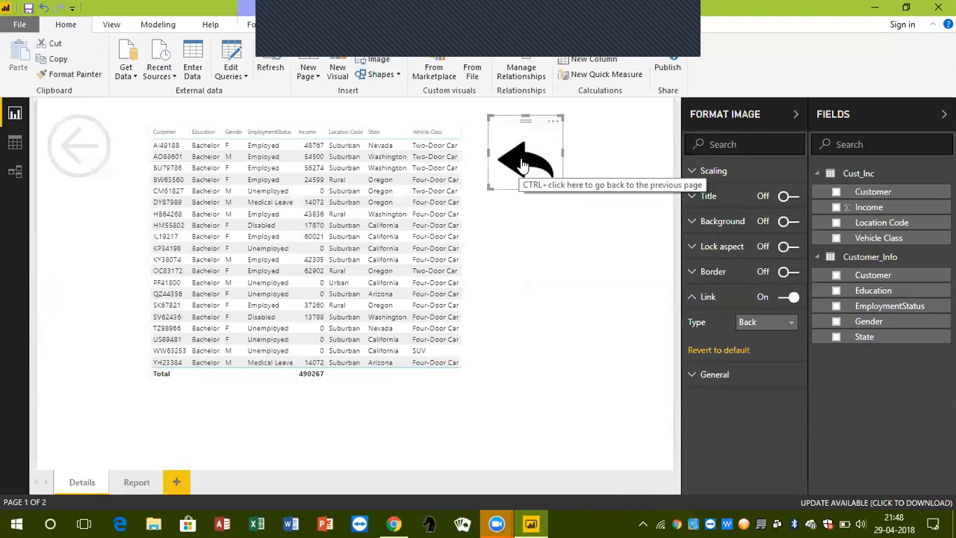
# Turn the arrow image's link off and on again, keeping Back as its type
pyautogui.click(783, 297)
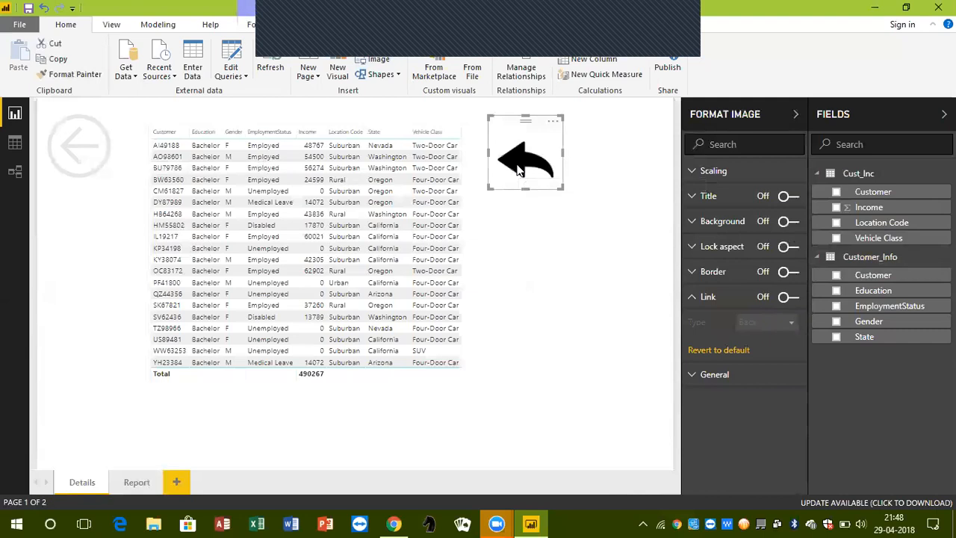
pyautogui.click(792, 298)
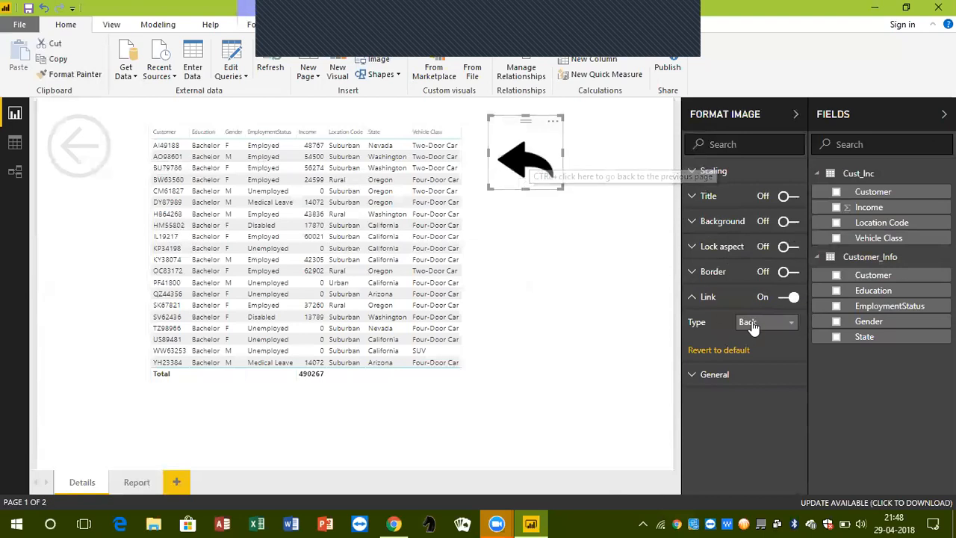
pyautogui.click(791, 327)
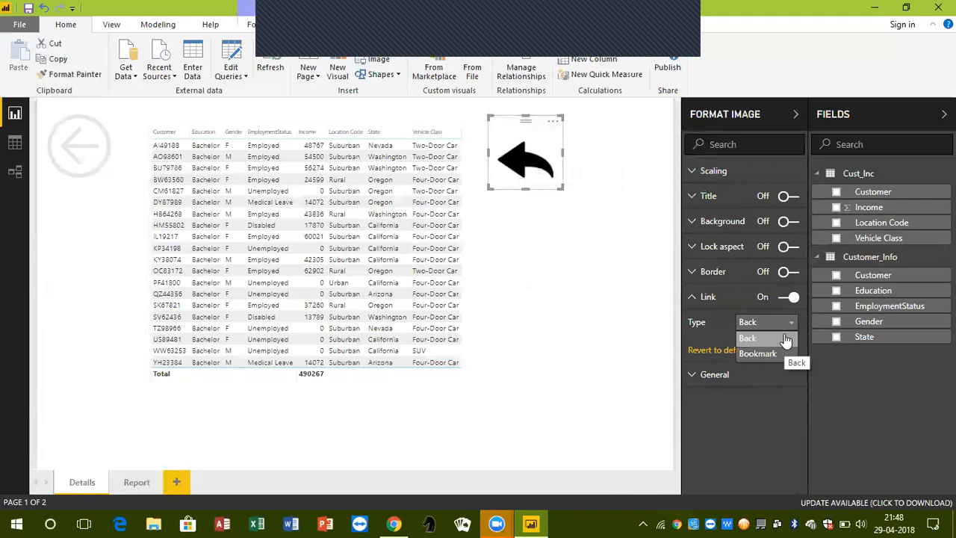
pyautogui.click(786, 341)
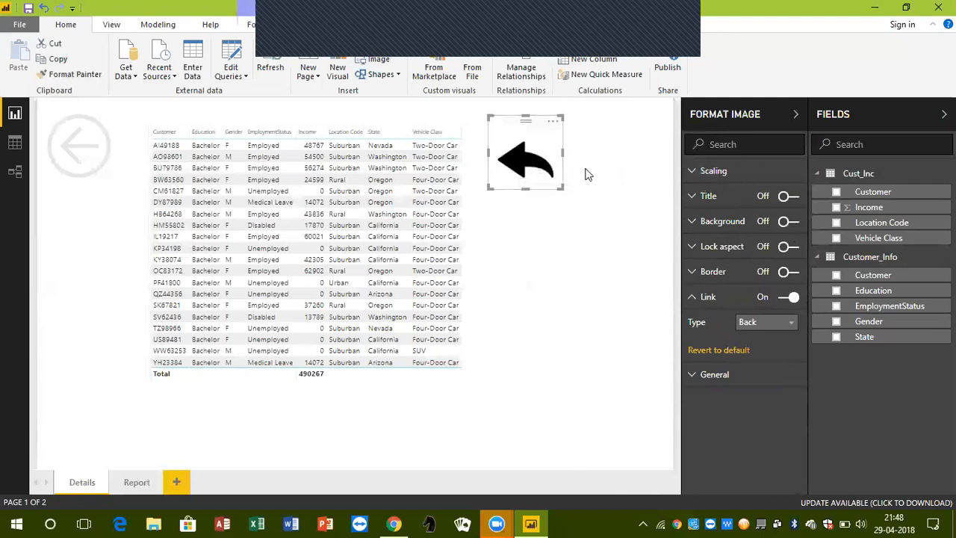
# Move the arrow image over the circular back arrow shape in the upper-left corner of the Details page
pyautogui.moveTo(532, 127); pyautogui.dragTo(86, 116)
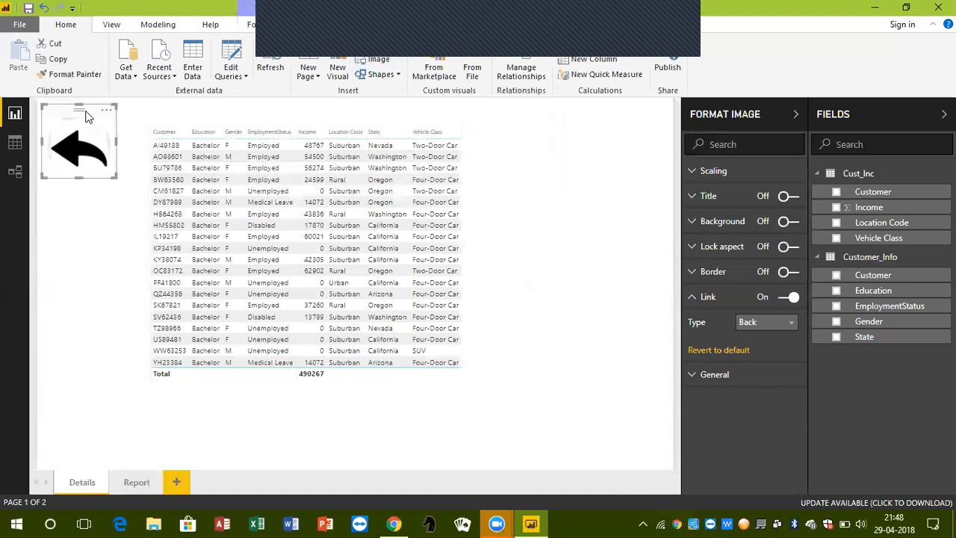
pyautogui.click(69, 224)
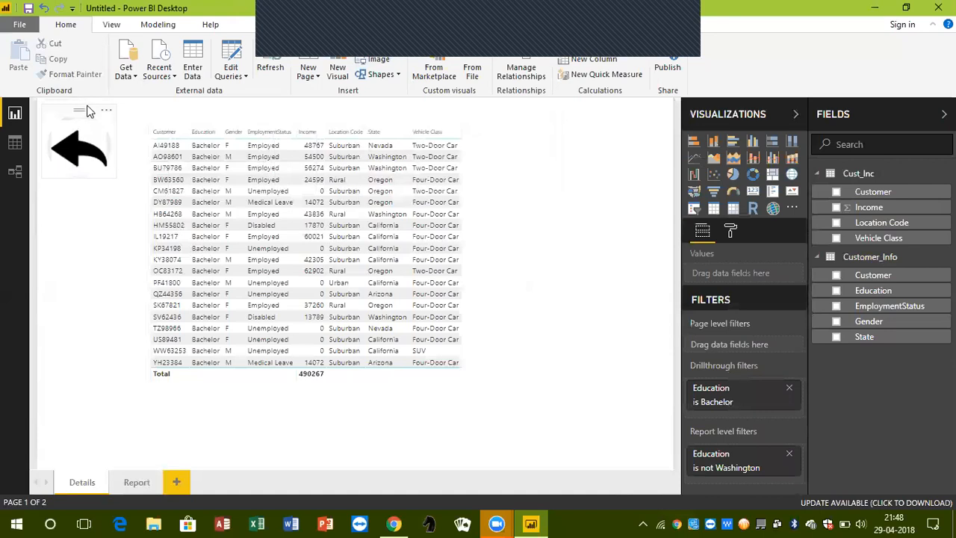
pyautogui.click(87, 116)
pyautogui.click(82, 203)
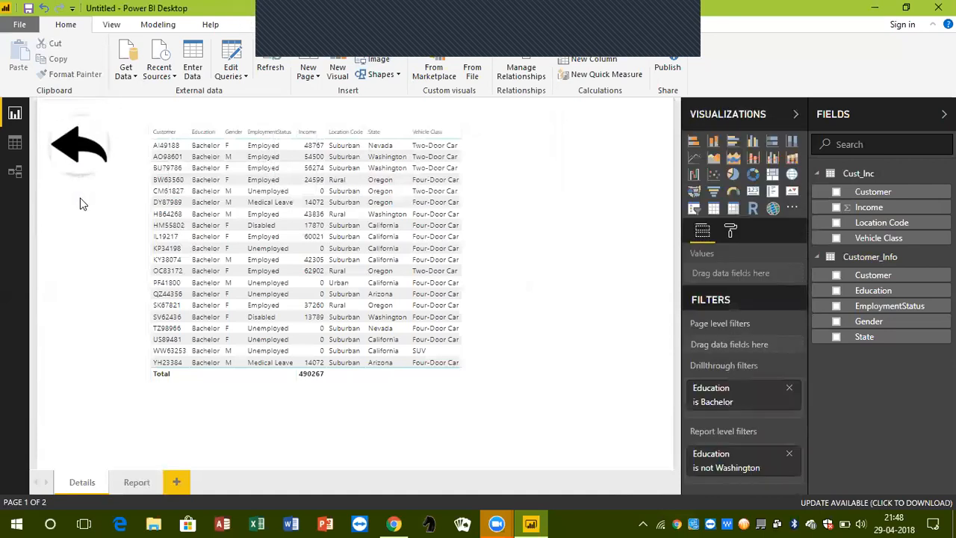
# Test the arrow image's back link to the Report page, switch between both pages, and return to Details
pyautogui.keyDown('ctrl'); pyautogui.click(74, 158); pyautogui.keyUp('ctrl')
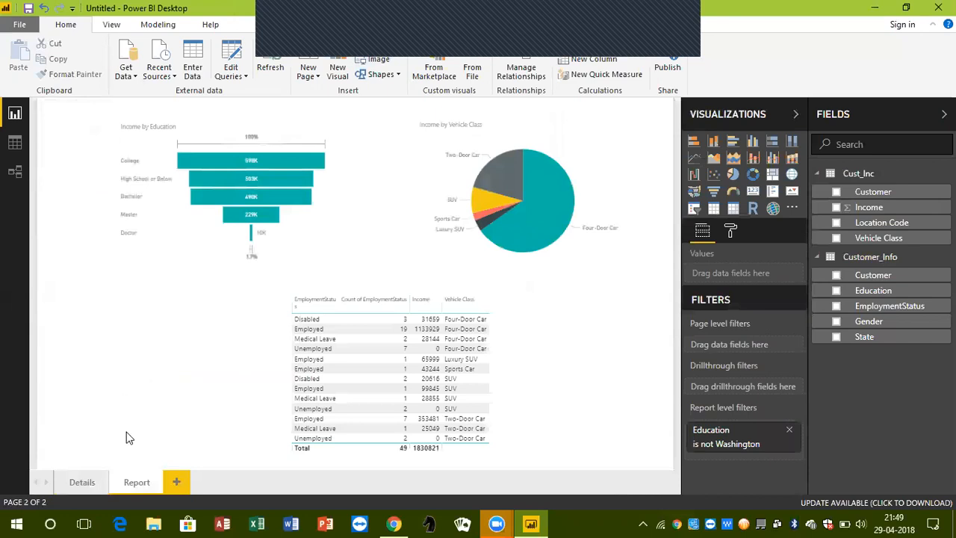
pyautogui.click(75, 482)
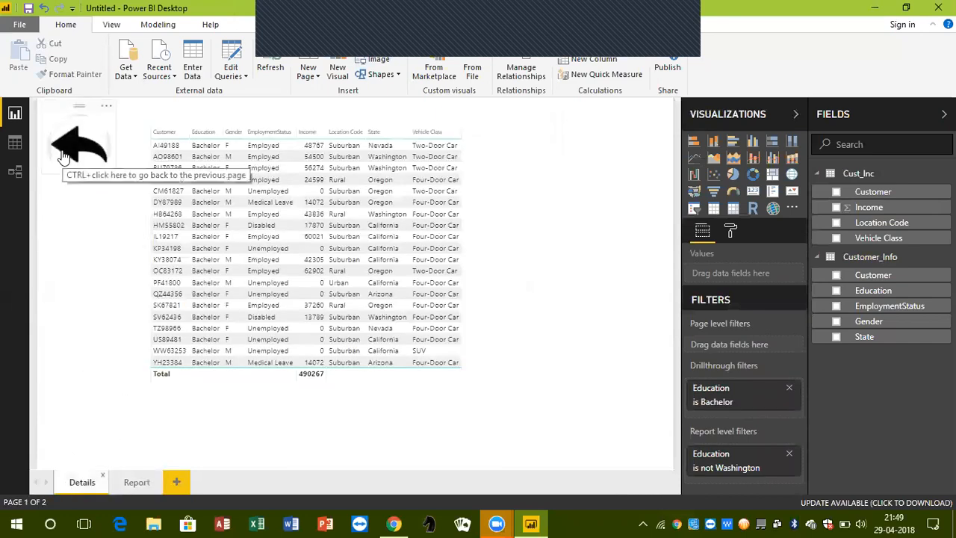
pyautogui.click(133, 487)
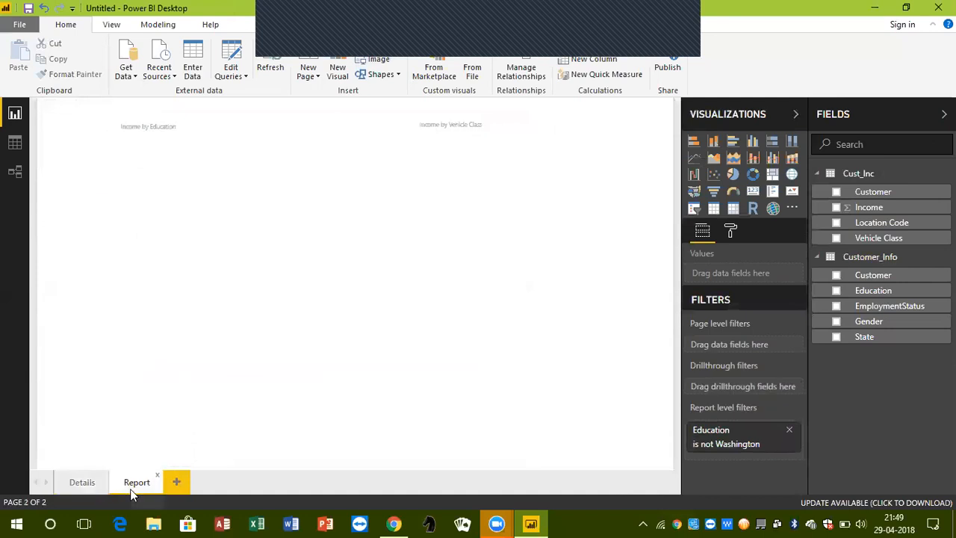
pyautogui.click(83, 482)
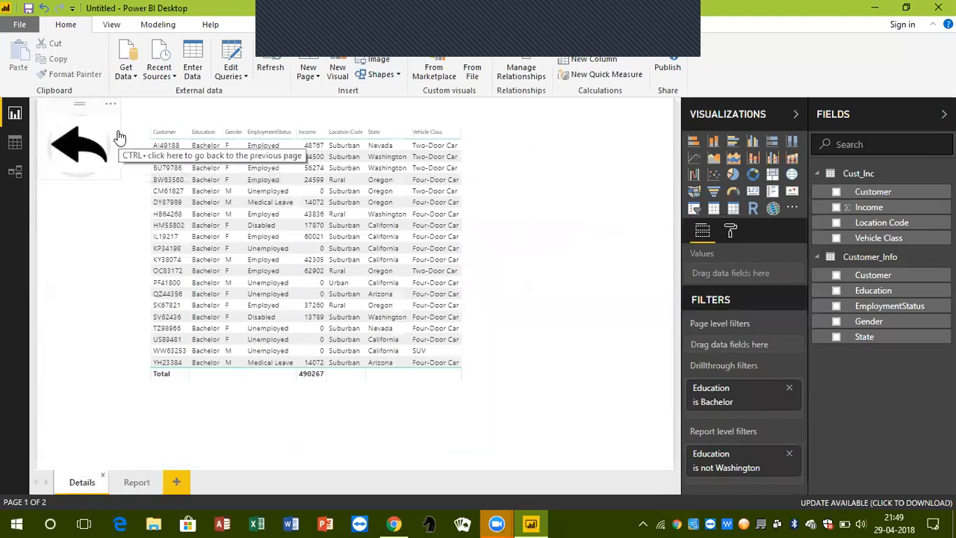
# Remove the Education drillthrough filter and delete both back arrows, the image and the shape, from the Details page
pyautogui.click(789, 388)
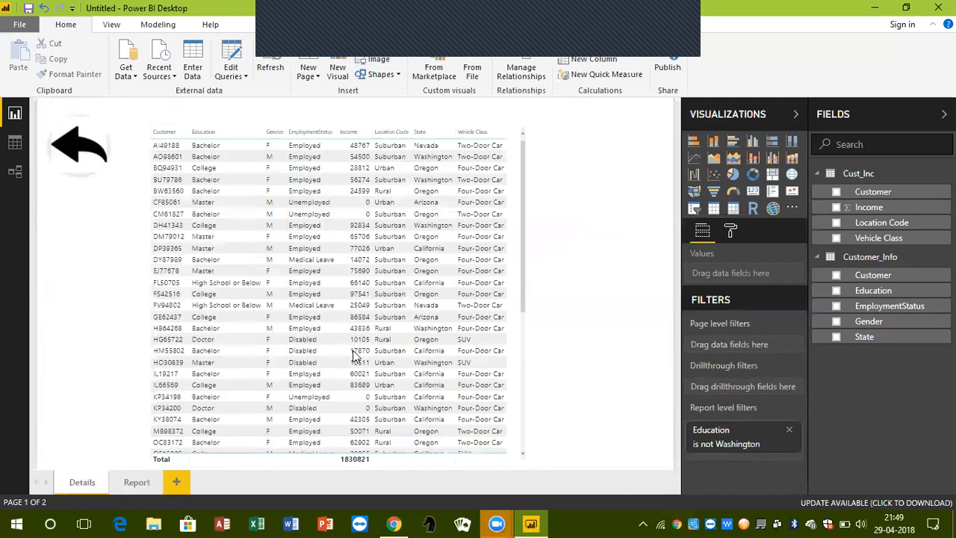
pyautogui.click(122, 124)
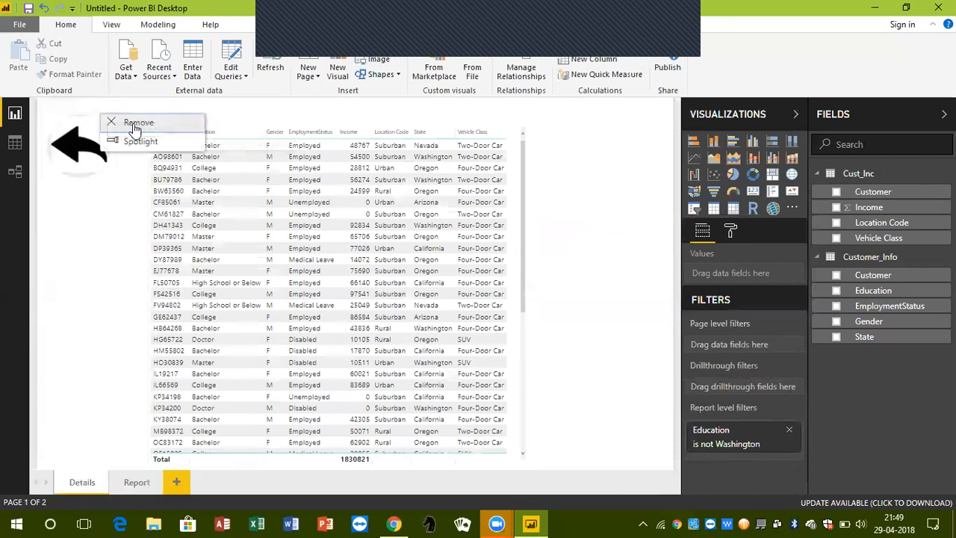
pyautogui.click(132, 128)
pyautogui.click(112, 109)
pyautogui.click(127, 125)
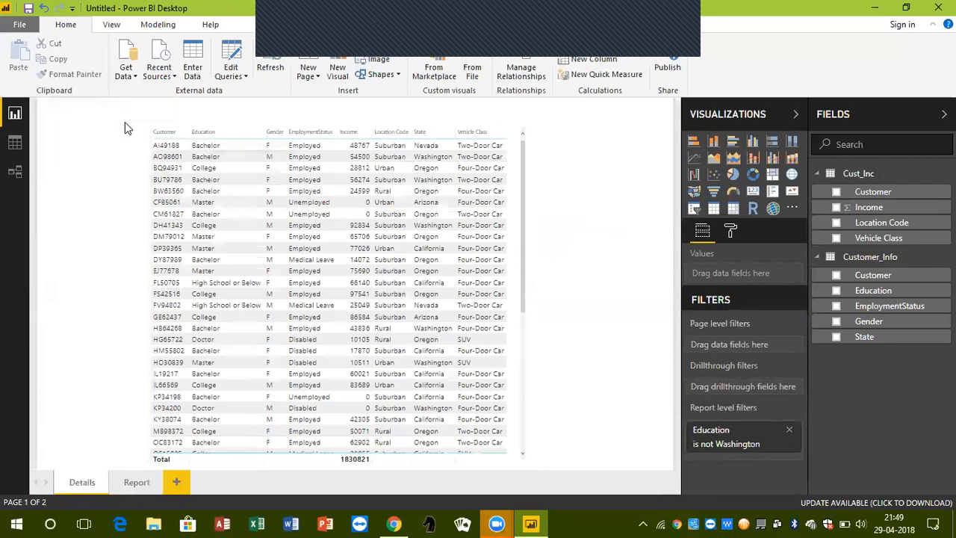
# On the Report page, check the available data-point actions for College in the funnel chart and Two-Door Car in the pie chart
pyautogui.click(136, 482)
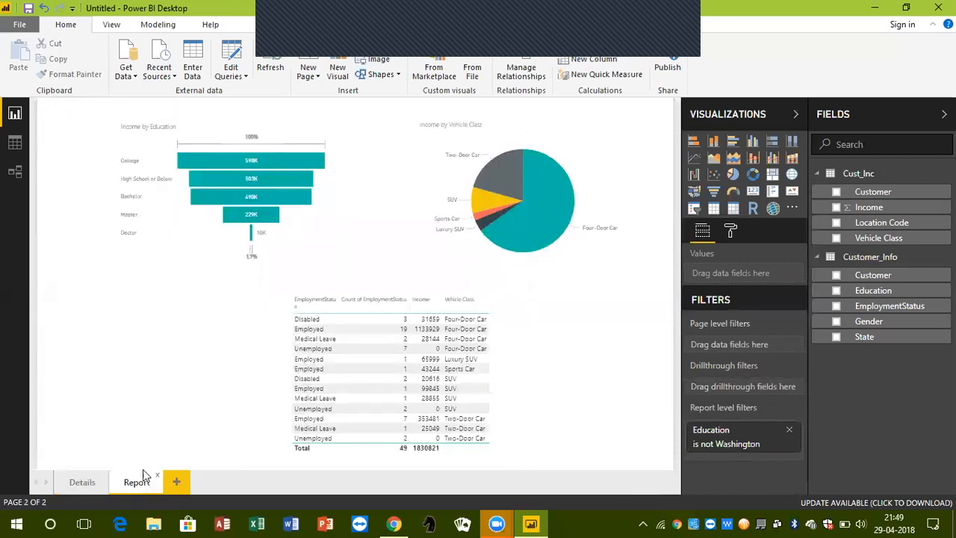
pyautogui.click(209, 124)
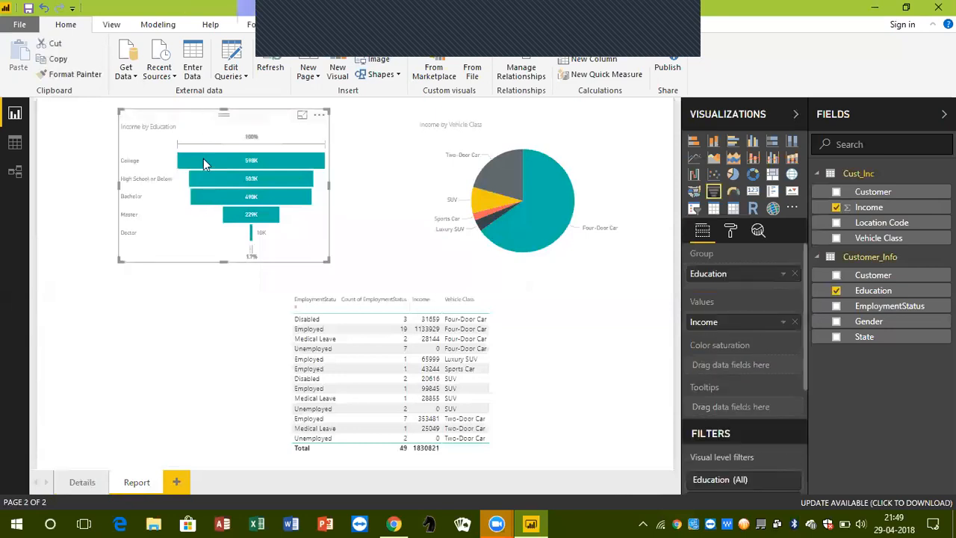
pyautogui.rightClick(203, 160)
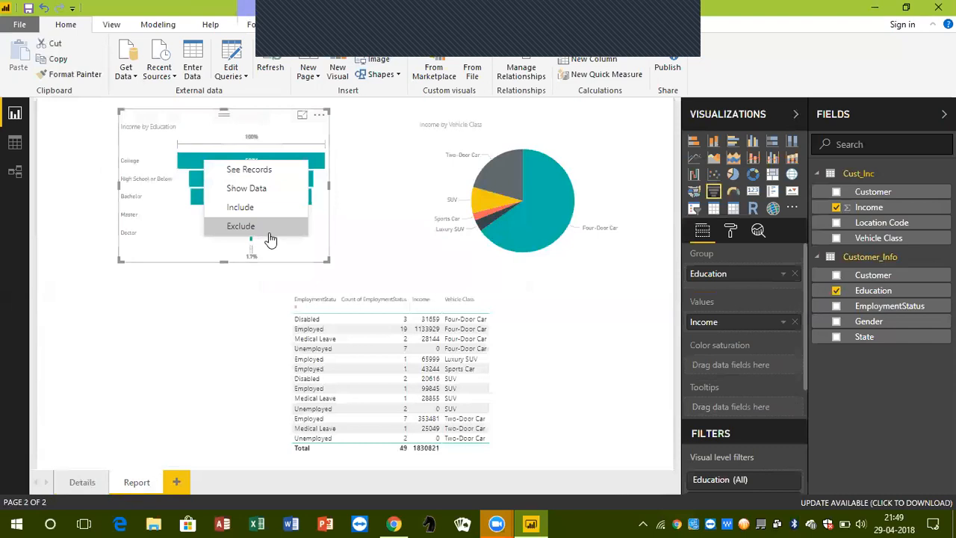
pyautogui.click(501, 117)
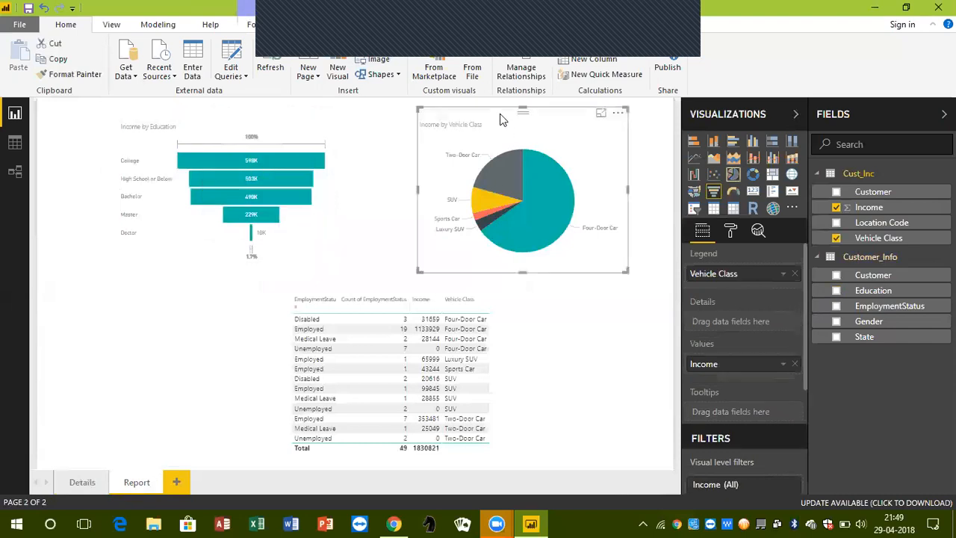
pyautogui.rightClick(501, 174)
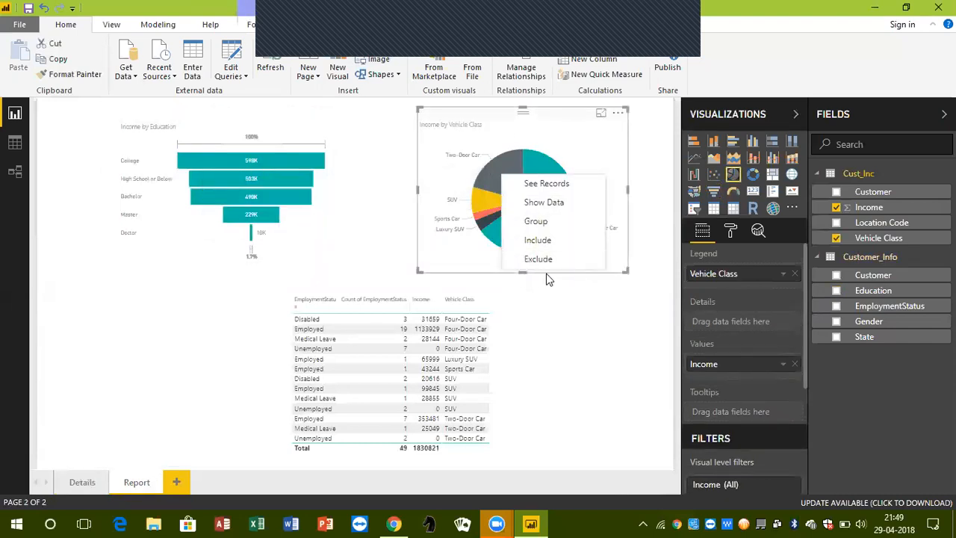
pyautogui.click(562, 302)
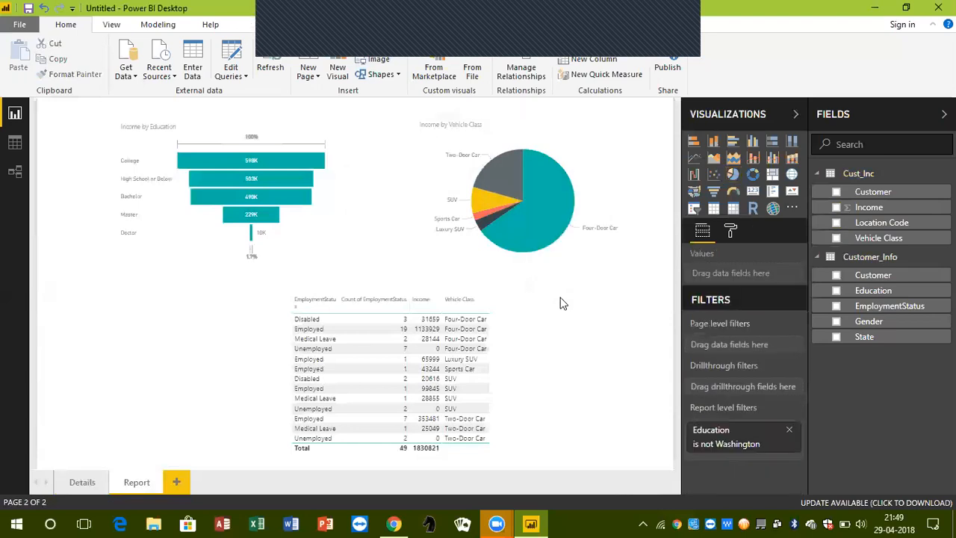